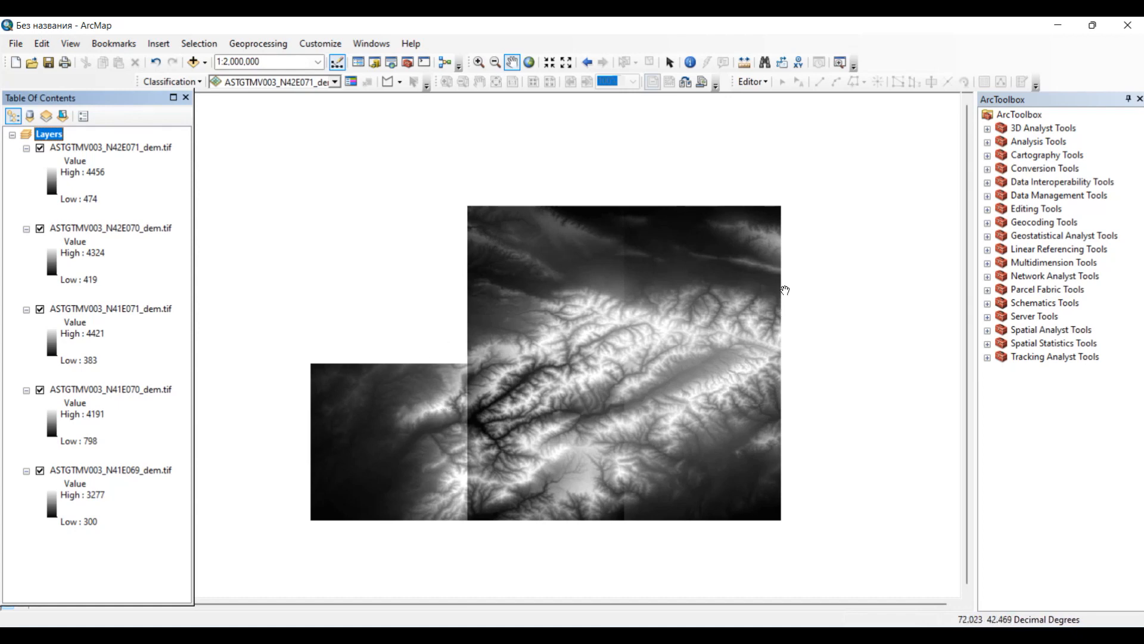
Open a new model and add the five ASTGTMV003 DEM rasters (N42E071, N42E070, N41E071, N41E070, N41E069) as inputs.
drag(762, 313, 750, 333)
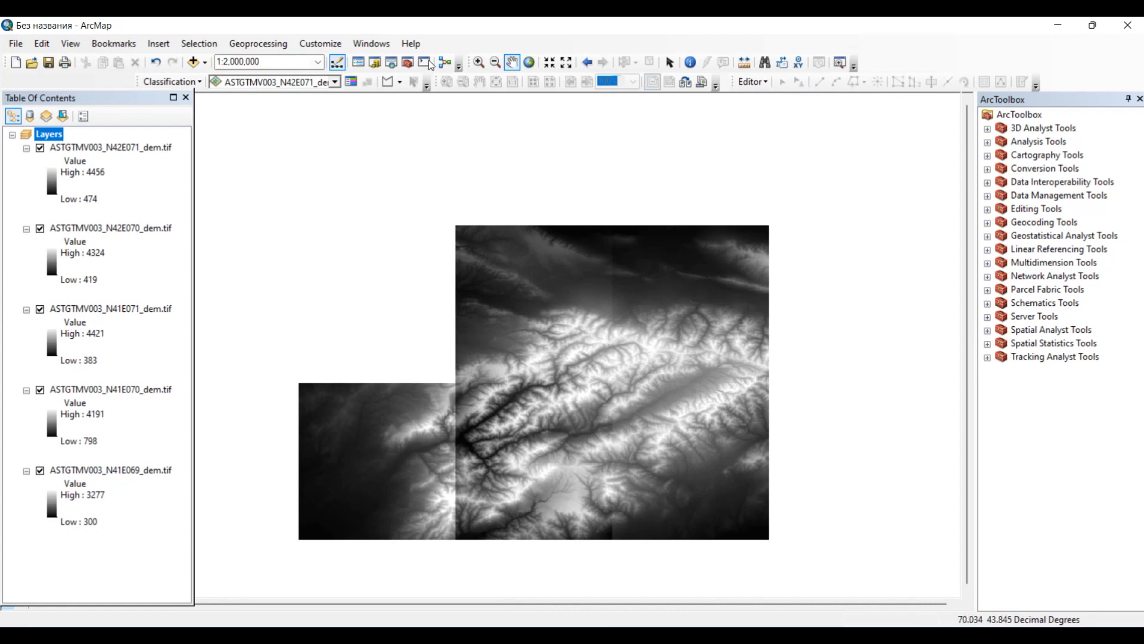
click(446, 63)
drag(479, 166, 598, 152)
drag(125, 148, 532, 233)
drag(95, 230, 530, 291)
drag(78, 309, 518, 337)
drag(98, 390, 524, 384)
drag(506, 467, 497, 593)
drag(76, 474, 530, 477)
Enlarge the model window and space the five DEM elements out in a single column without overlaps.
drag(520, 396, 520, 426)
drag(517, 336, 522, 360)
drag(537, 258, 512, 241)
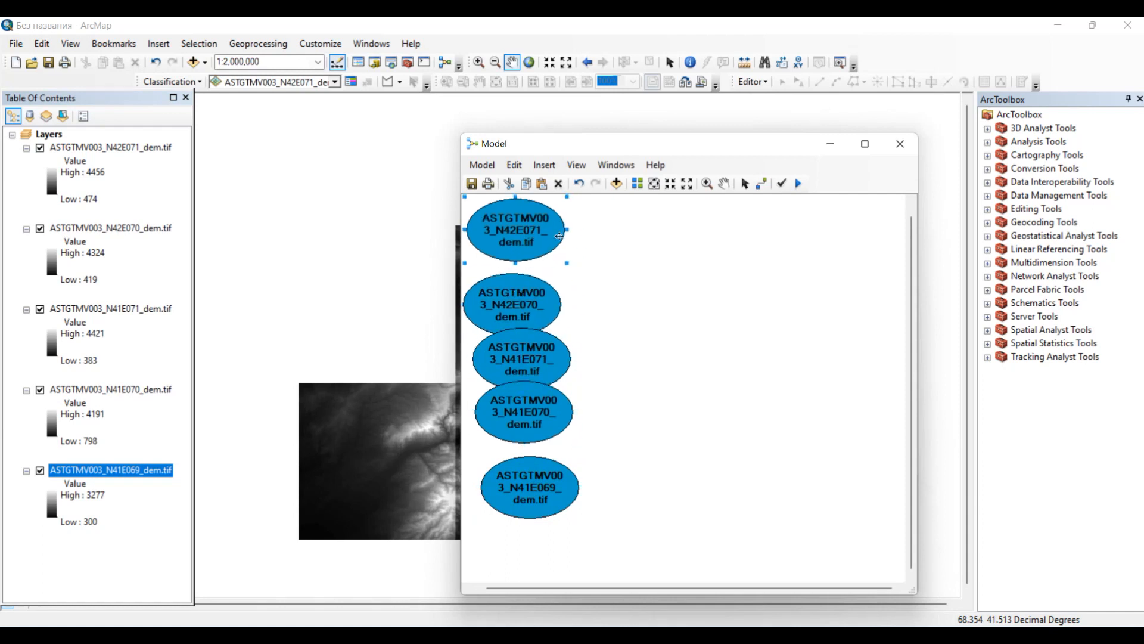
drag(659, 149, 581, 132)
drag(510, 119, 470, 55)
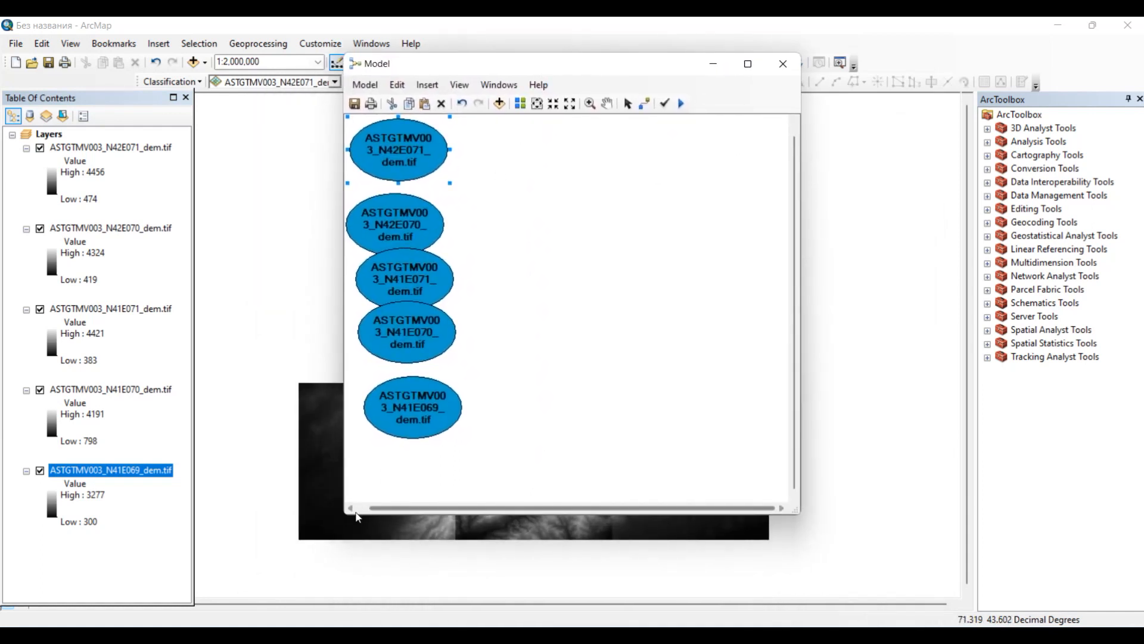
drag(346, 518, 91, 576)
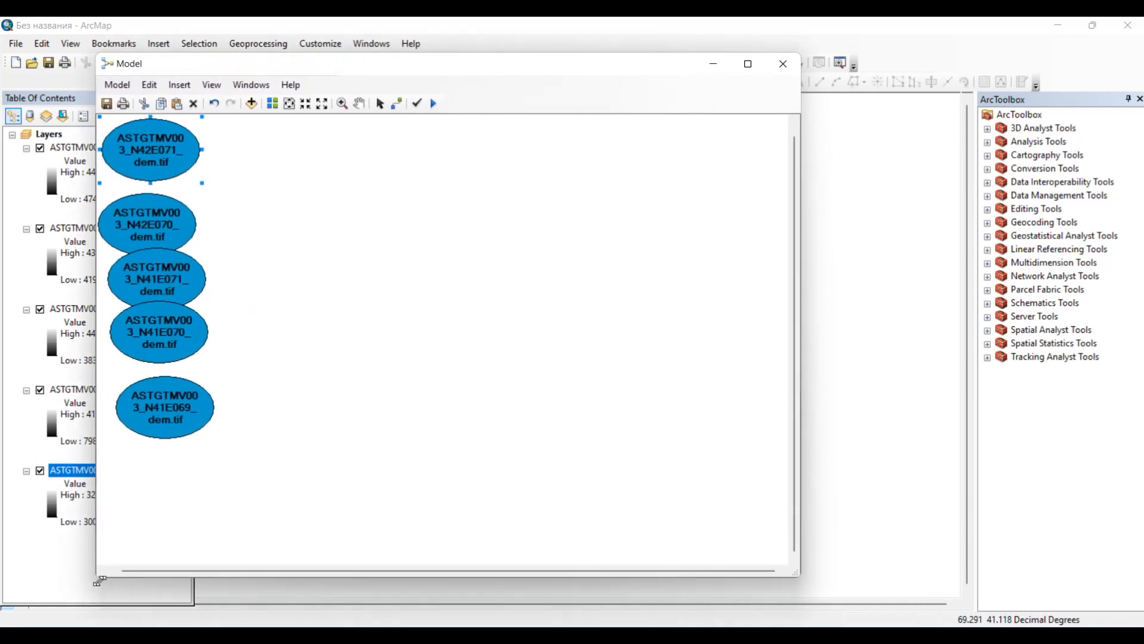
drag(158, 406, 146, 461)
drag(150, 345, 138, 387)
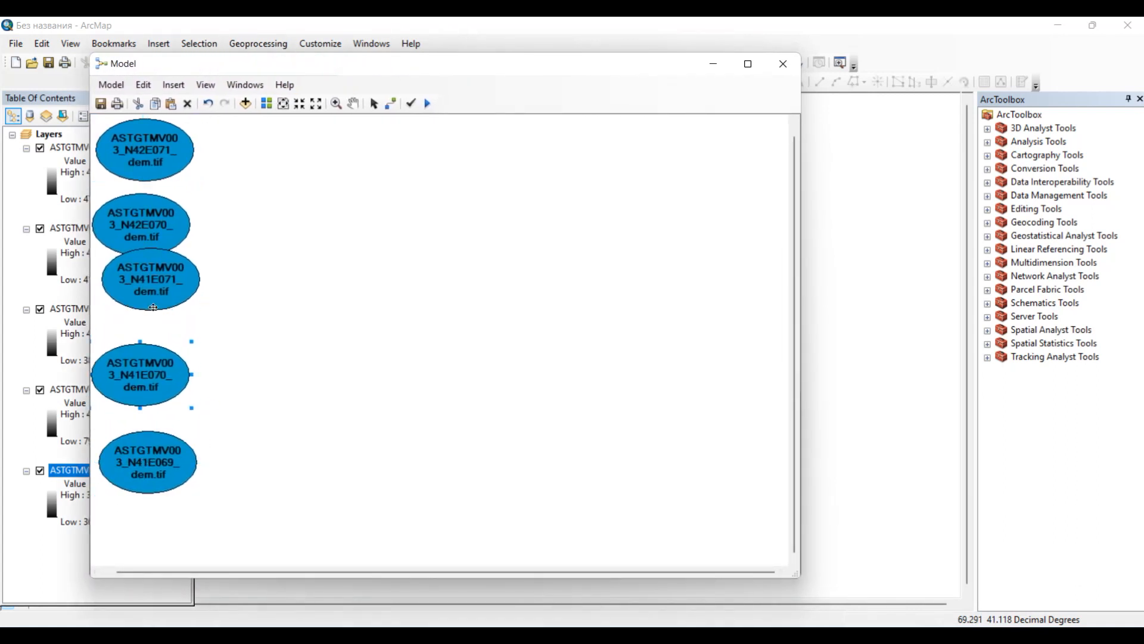
drag(151, 292, 142, 322)
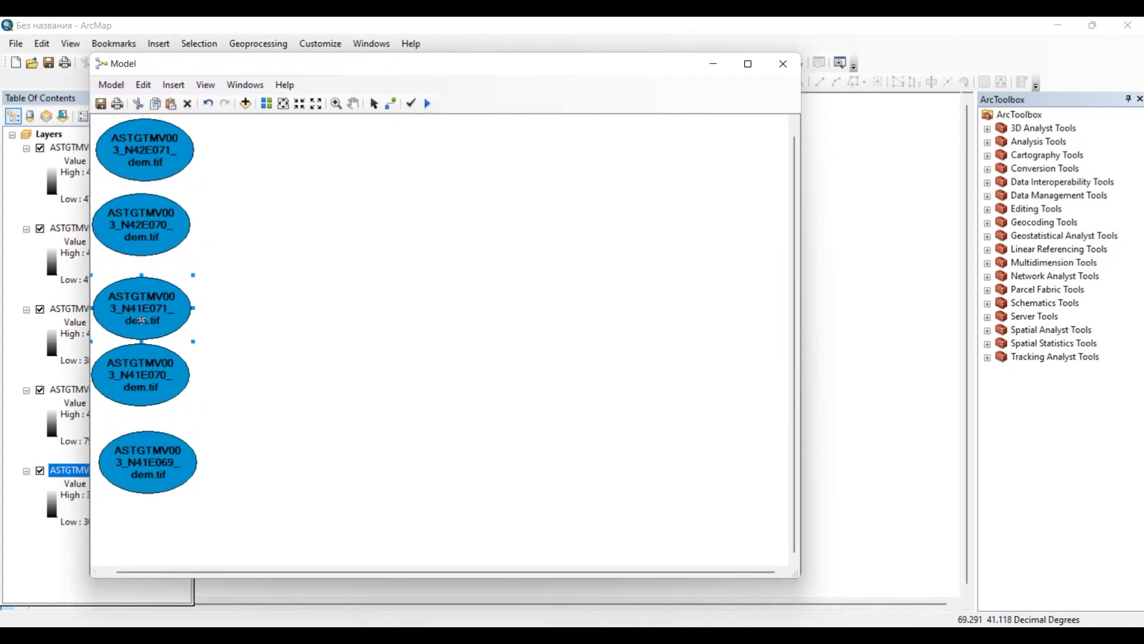
Add five Fill tools from the Spatial Analyst Hydrology toolset to the model, one beside each DEM raster.
click(988, 329)
click(1003, 412)
drag(1047, 441, 266, 145)
drag(1044, 441, 239, 219)
drag(1044, 441, 296, 324)
click(1043, 439)
drag(1043, 440, 262, 373)
drag(1041, 444, 293, 448)
drag(277, 388, 282, 403)
drag(269, 326, 299, 315)
drag(276, 220, 396, 233)
Configure the first Fill tool with ASTGTMV003_N42E071_dem.tif as input and fill1.tif in the ASTER fill folder as output.
click(276, 161)
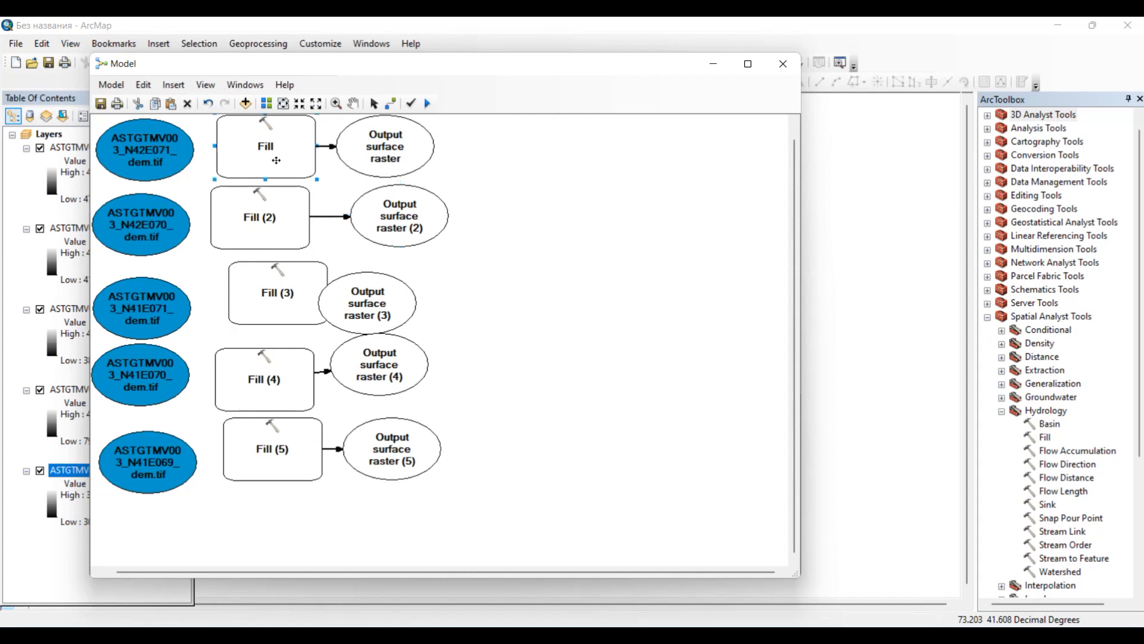
double_click(276, 161)
click(773, 181)
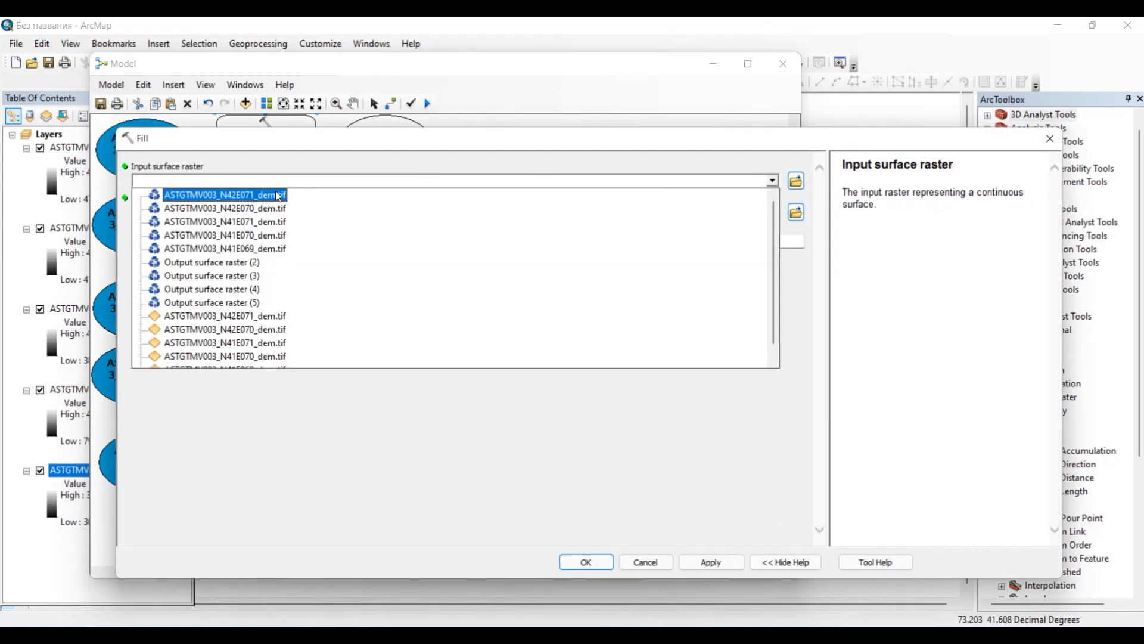
click(277, 196)
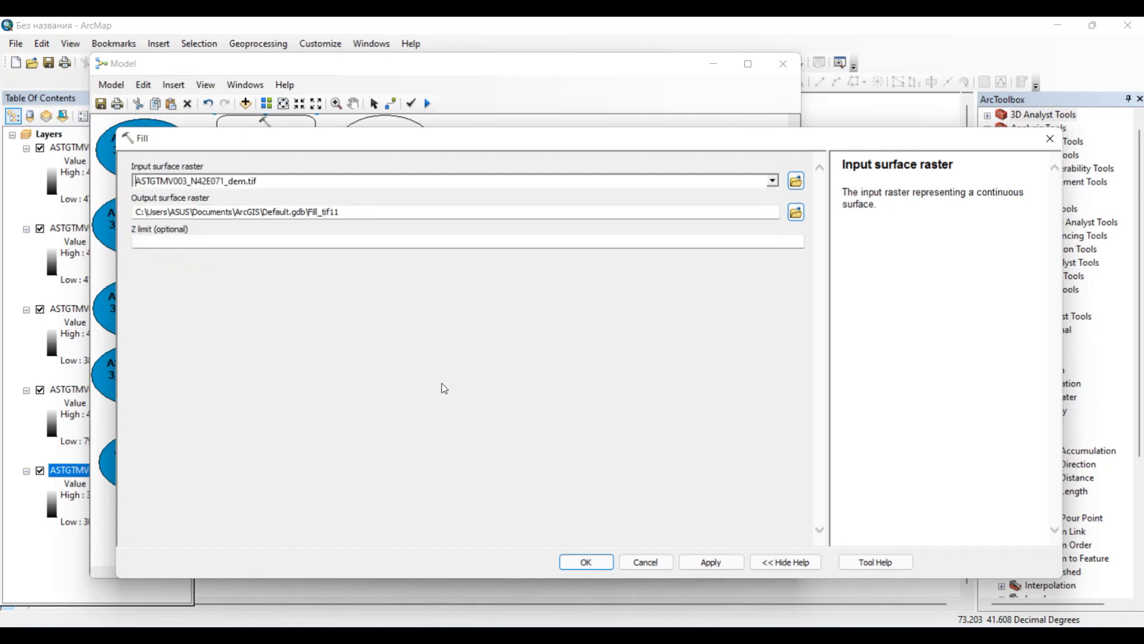
drag(258, 150, 355, 110)
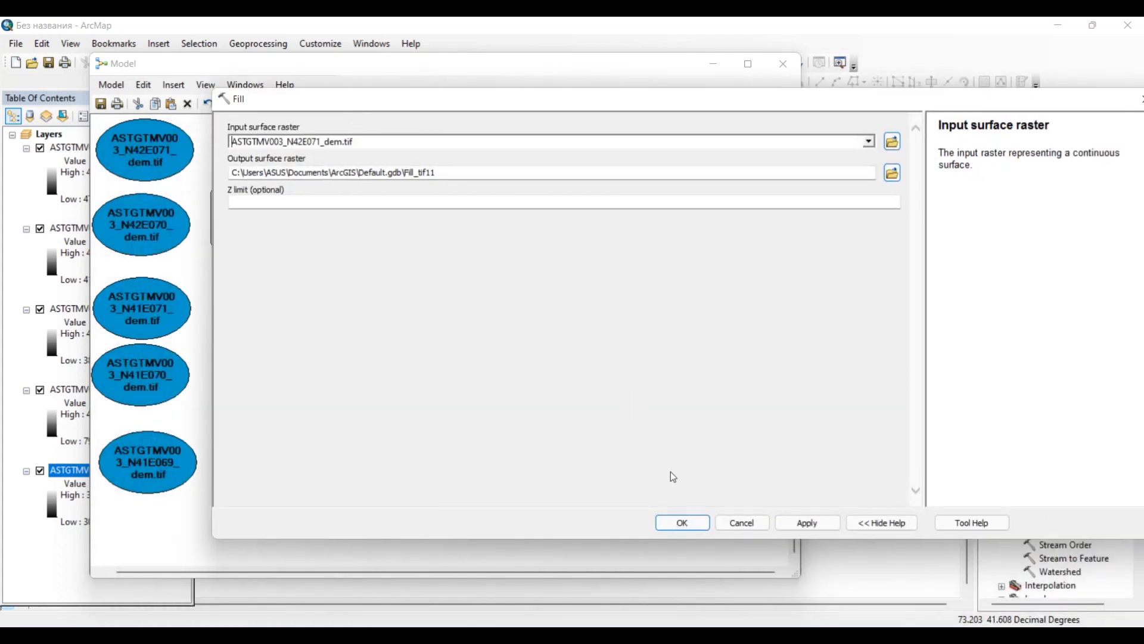
click(892, 173)
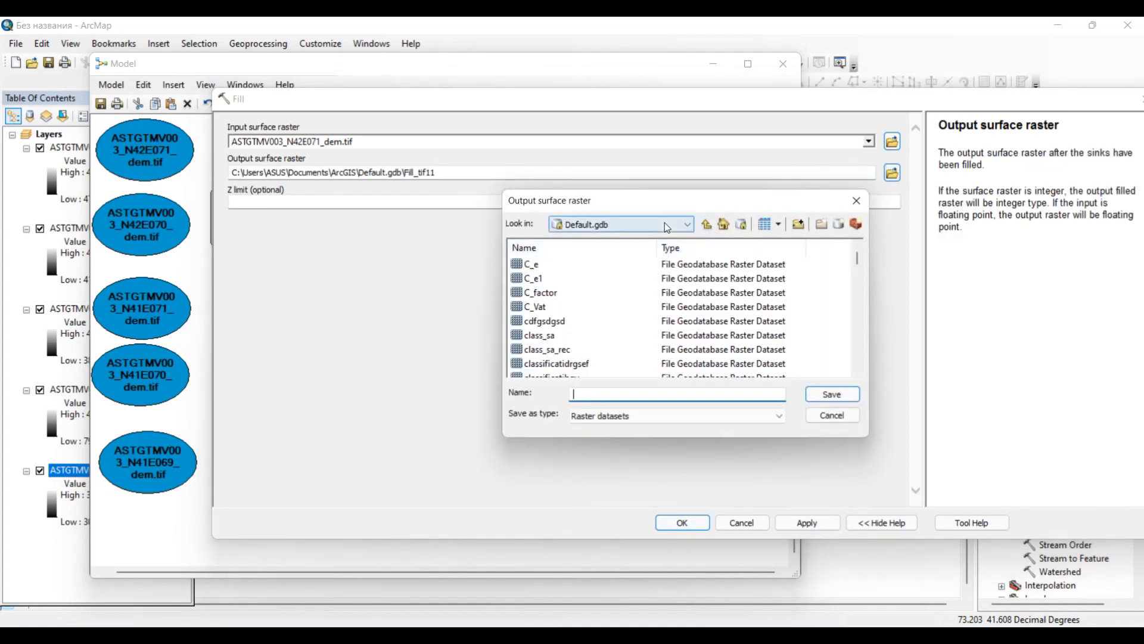
click(667, 227)
click(594, 358)
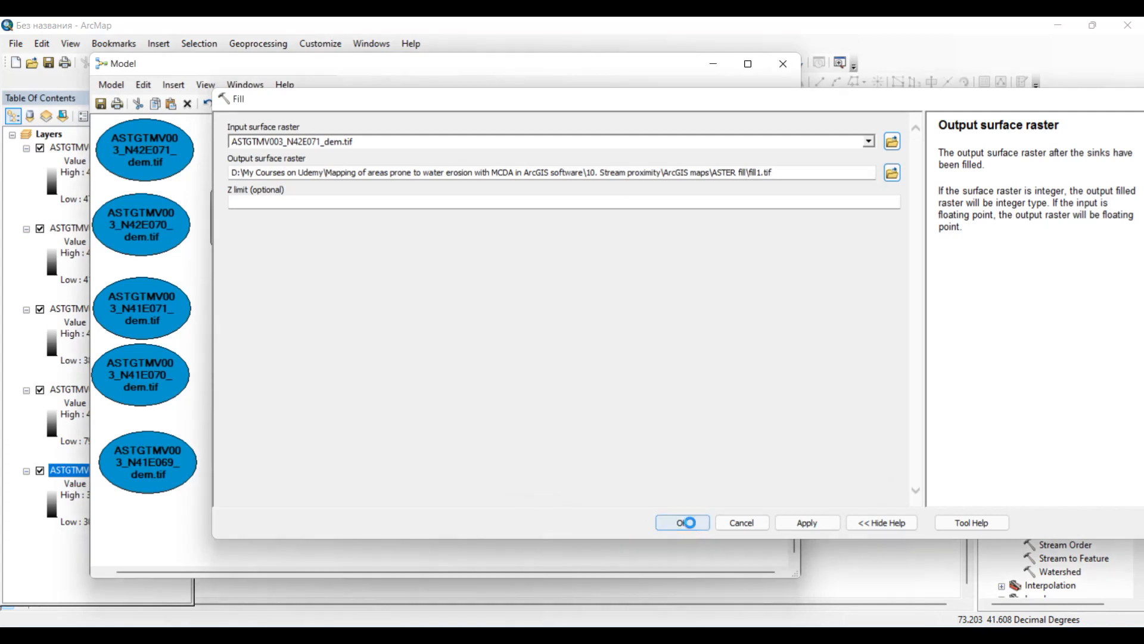
click(681, 522)
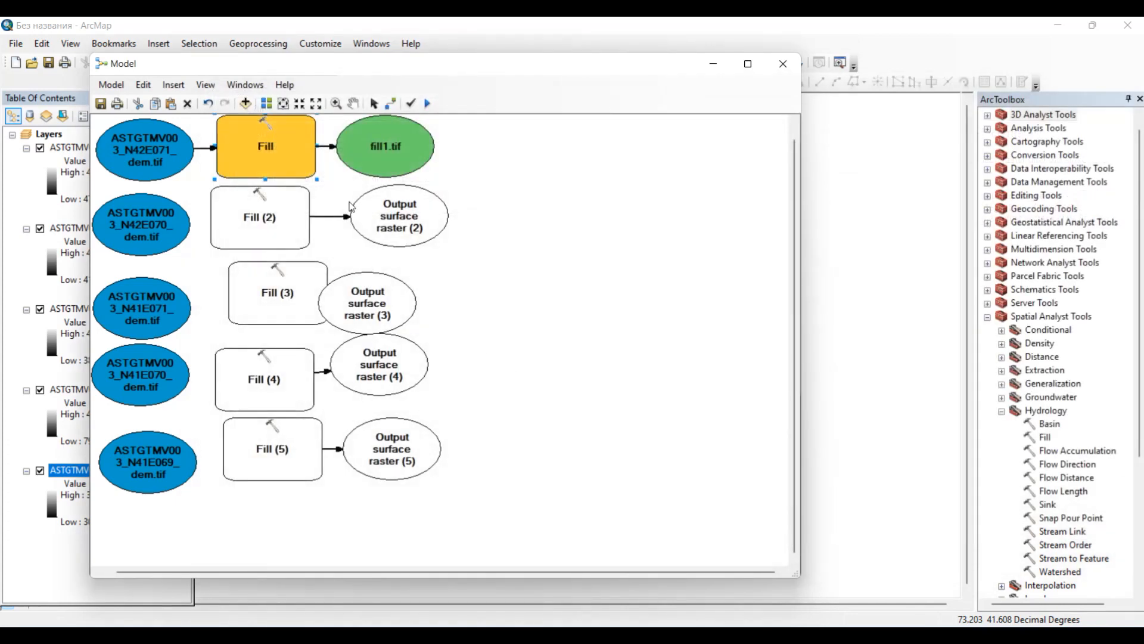
Configure the second Fill tool with ASTGTMV003_N42E070_dem.tif as input and fill2.tif in the ASTER fill folder as output.
double_click(256, 218)
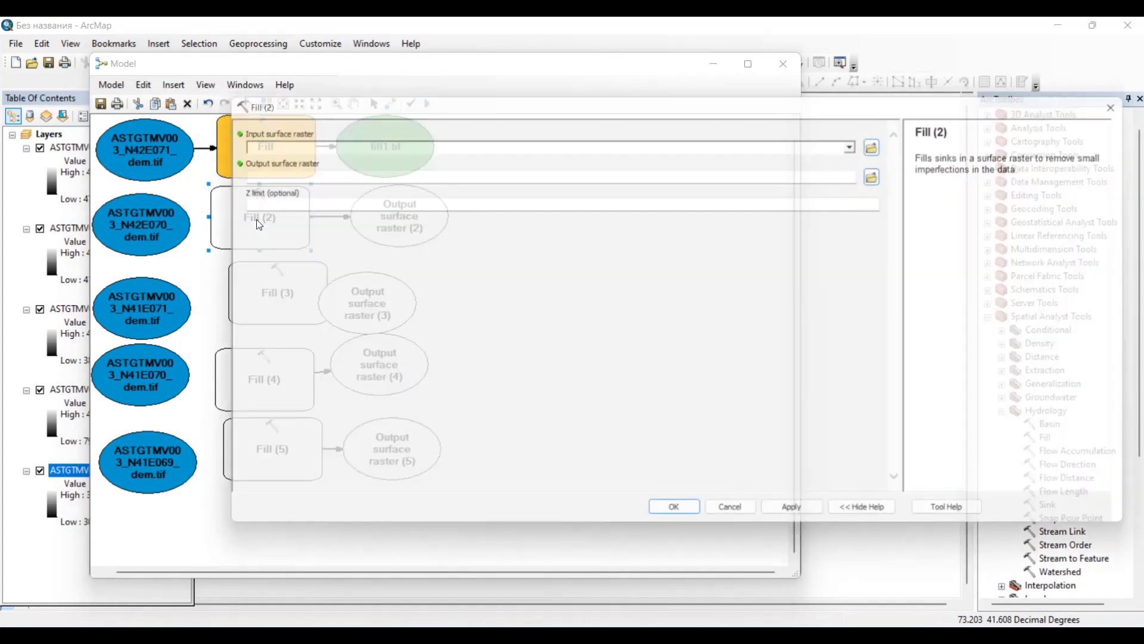
click(868, 141)
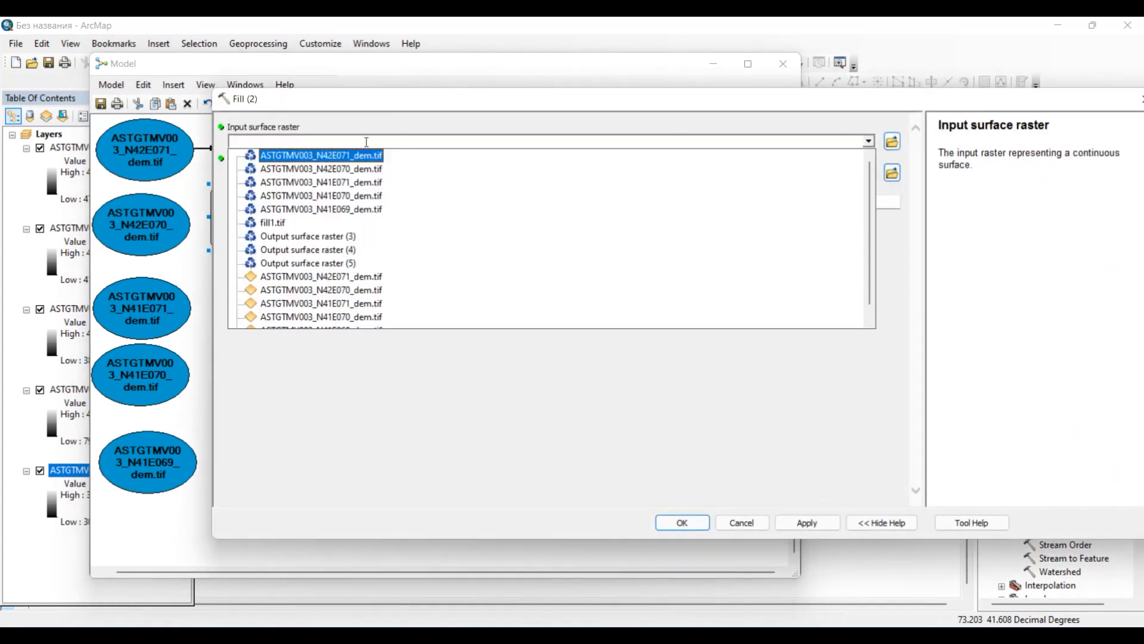
click(352, 169)
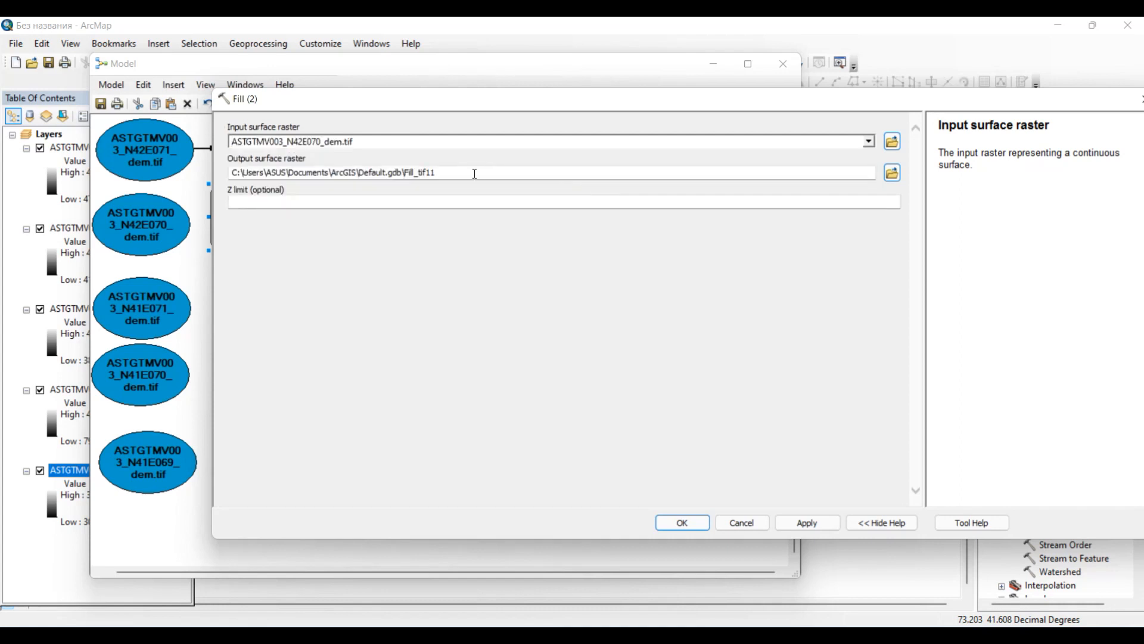
click(474, 174)
click(893, 173)
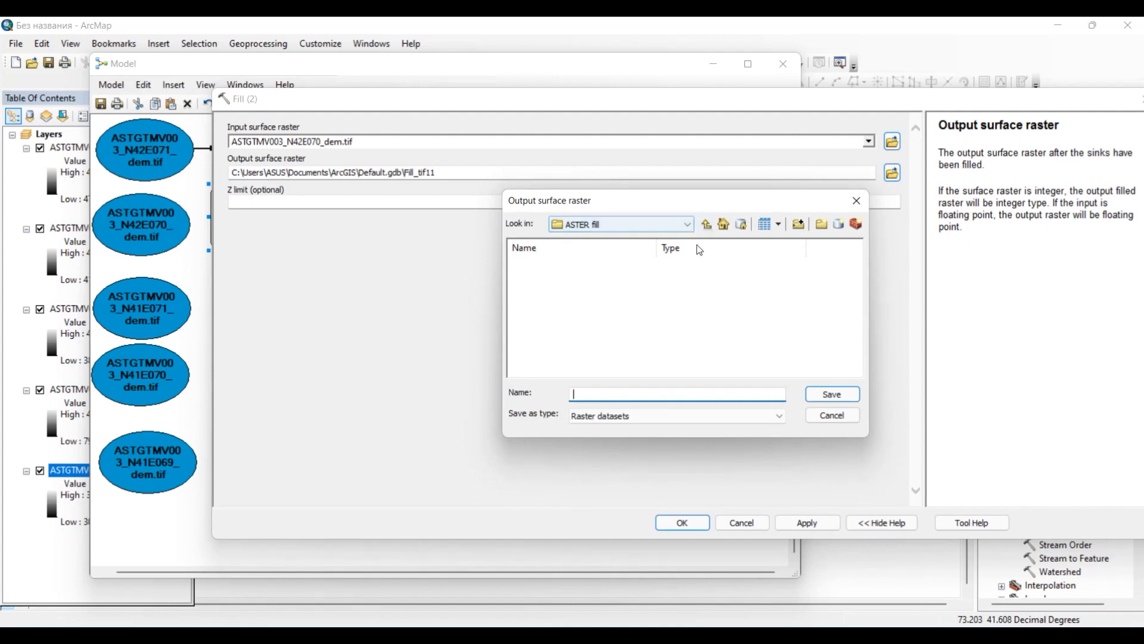
text(fill2.tif)
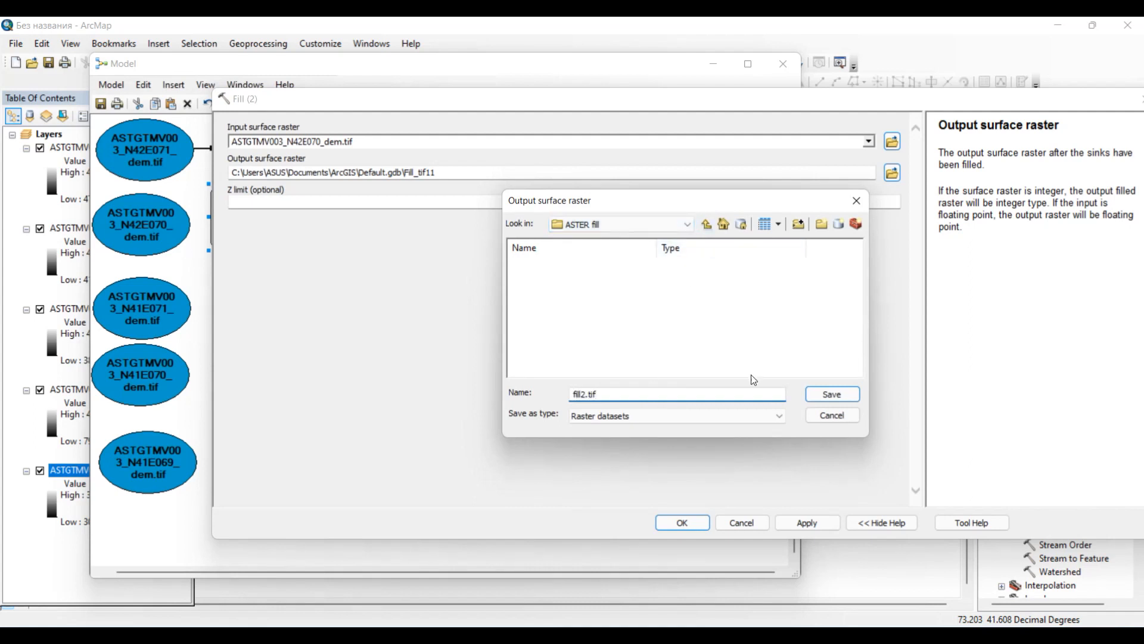
click(828, 395)
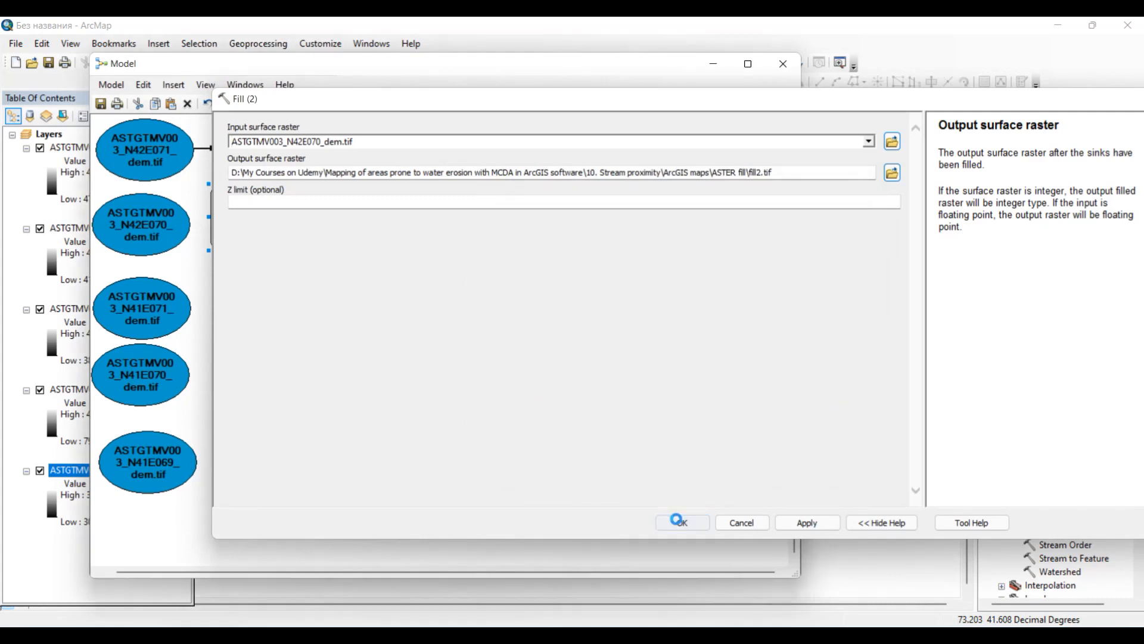
click(679, 521)
Configure the third Fill tool with ASTGTMV003_N41E071_dem.tif as input and fill3.tif in the ASTER fill folder as output.
double_click(284, 310)
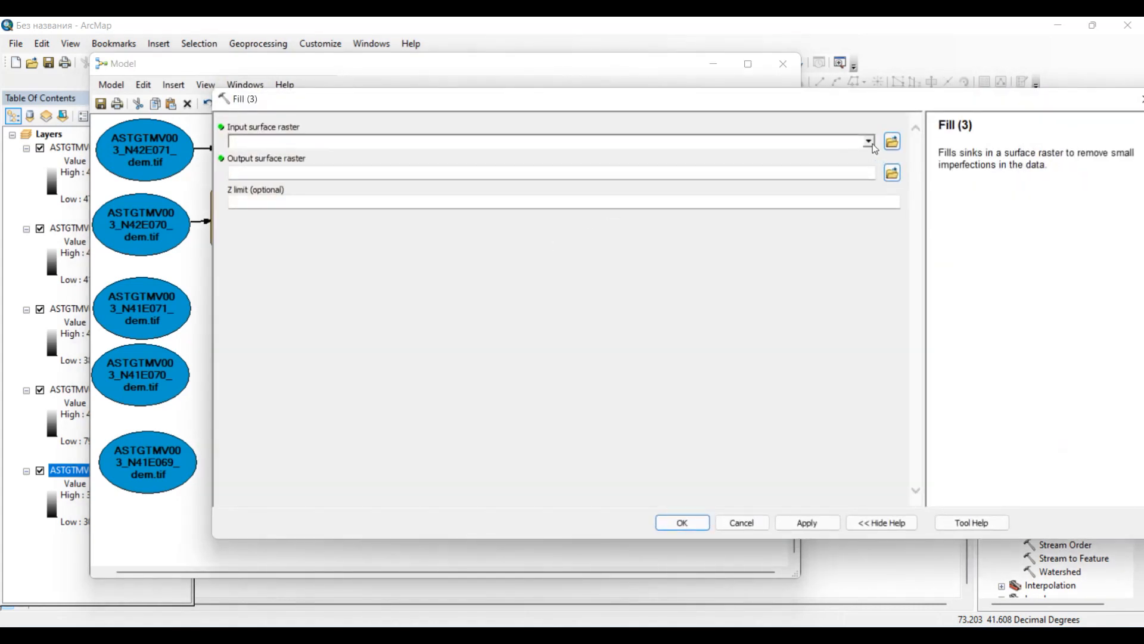
click(869, 141)
click(347, 182)
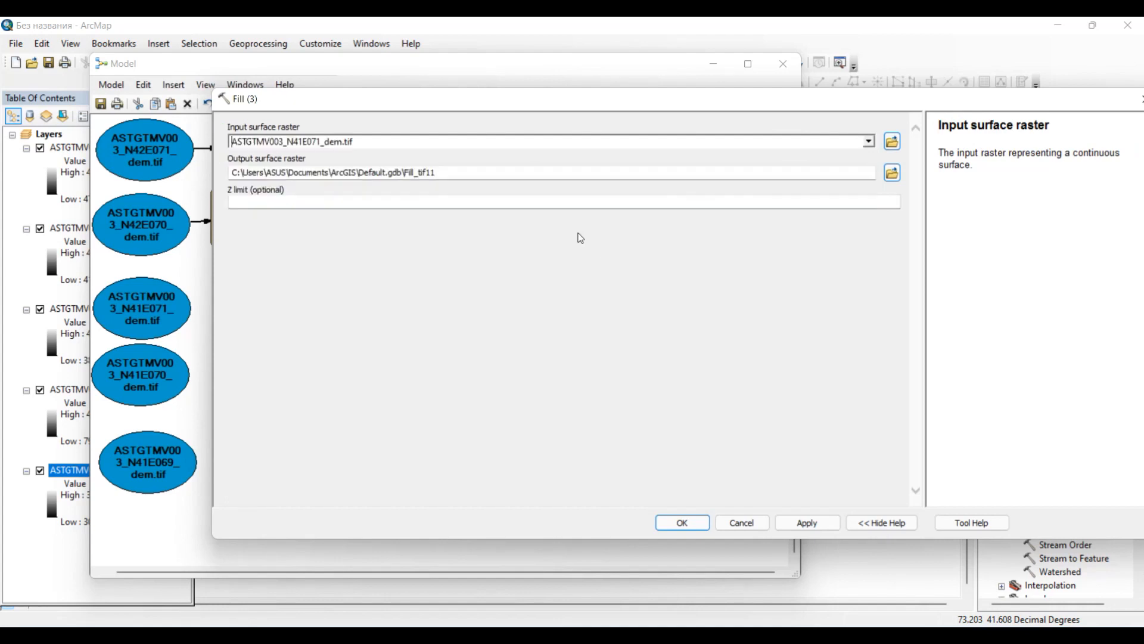
click(892, 172)
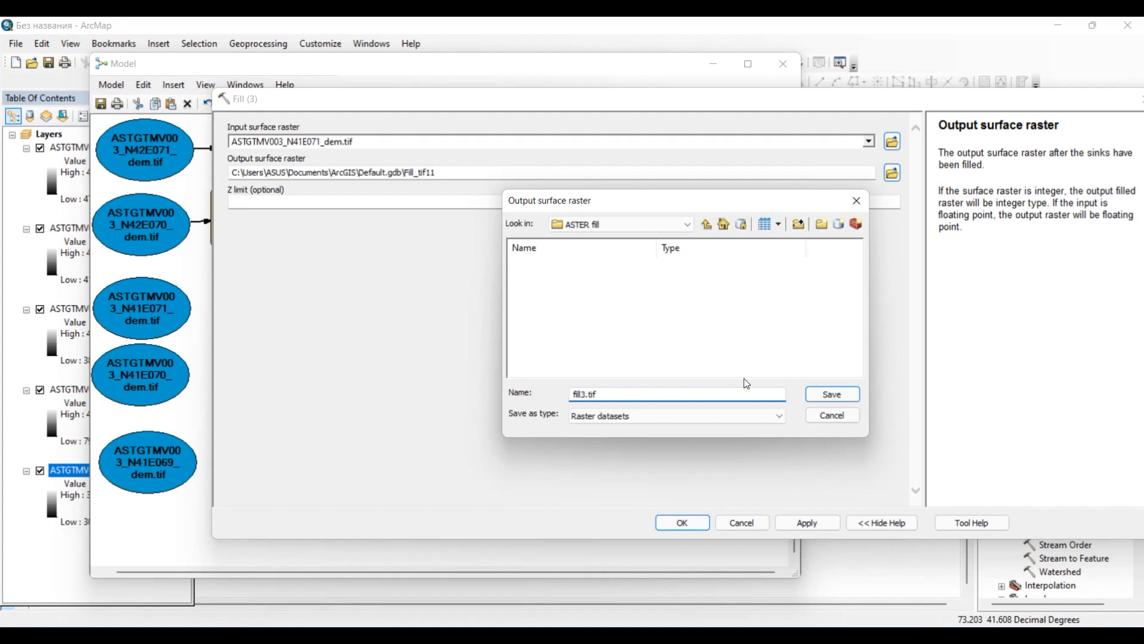
click(832, 394)
click(683, 523)
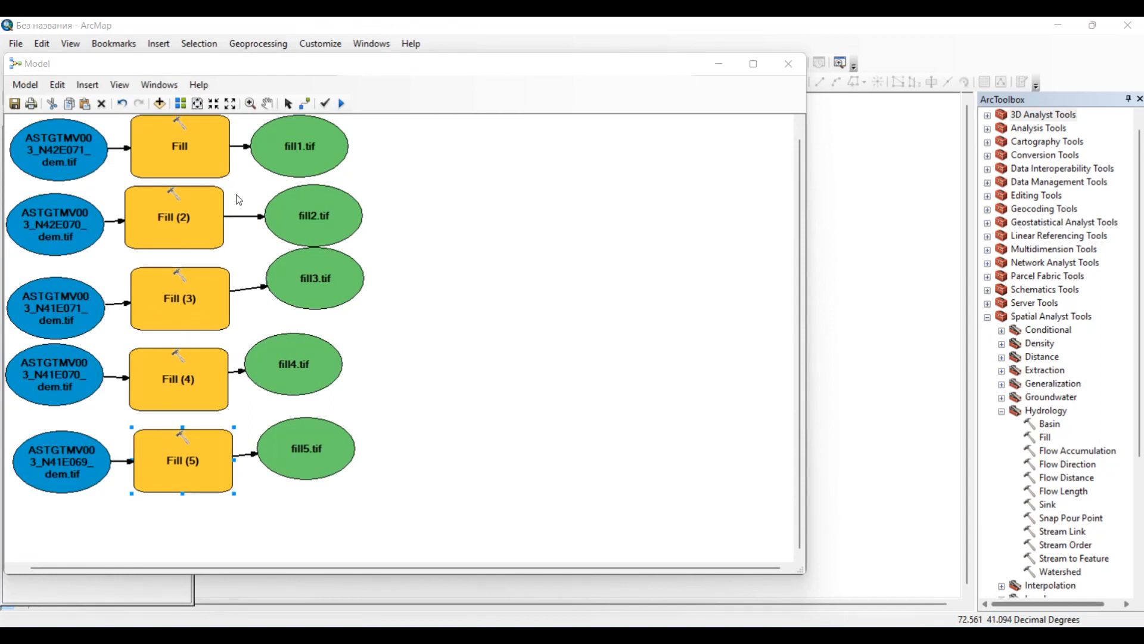
Add five Flow Direction tools from the Hydrology toolset to the model, one beside each fill output.
scroll(240, 196, up, 1)
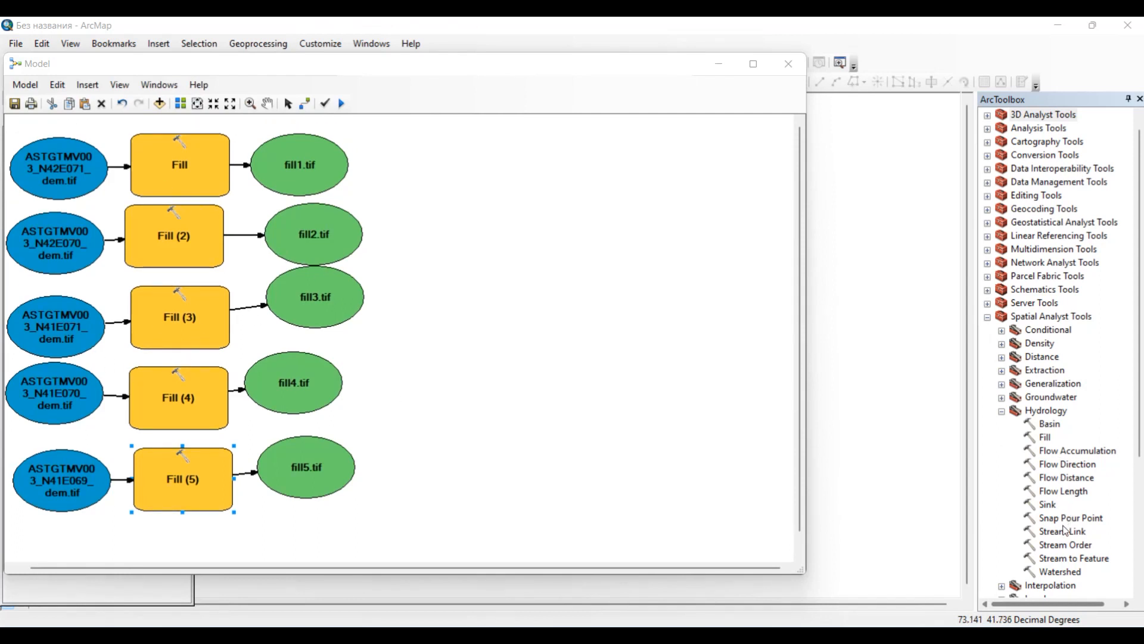
drag(1065, 471, 422, 158)
drag(1068, 464, 438, 245)
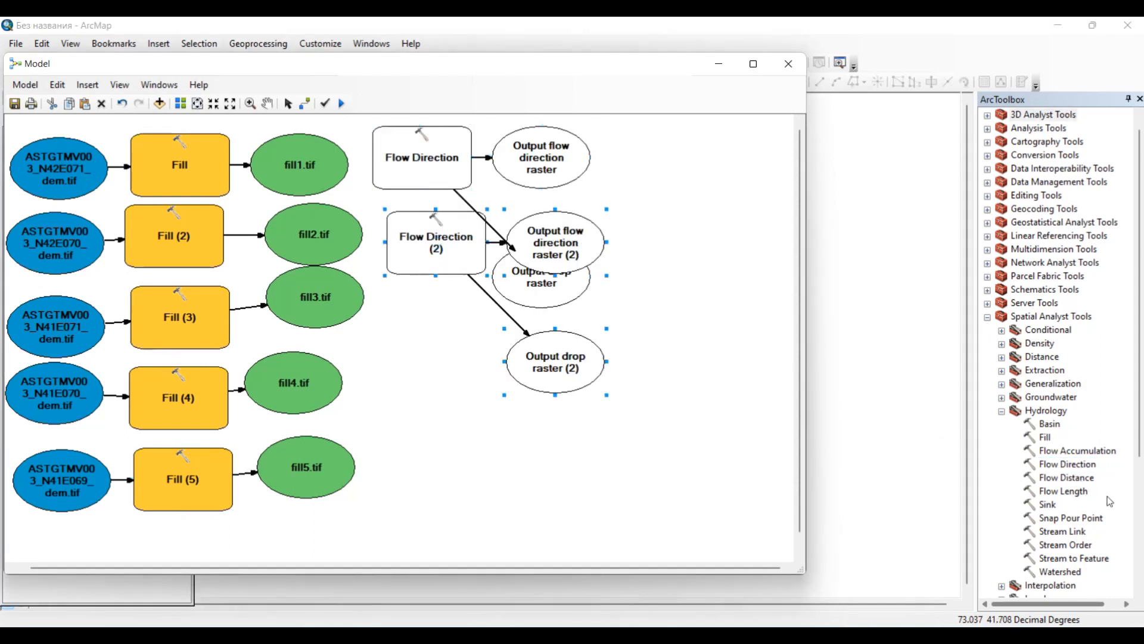
drag(665, 382, 448, 319)
drag(1071, 468, 434, 399)
drag(1054, 471, 459, 477)
Configure the first Flow Direction tool with fill1.tif as input surface and FD_1.tif in the ASTER fill folder as output.
double_click(426, 171)
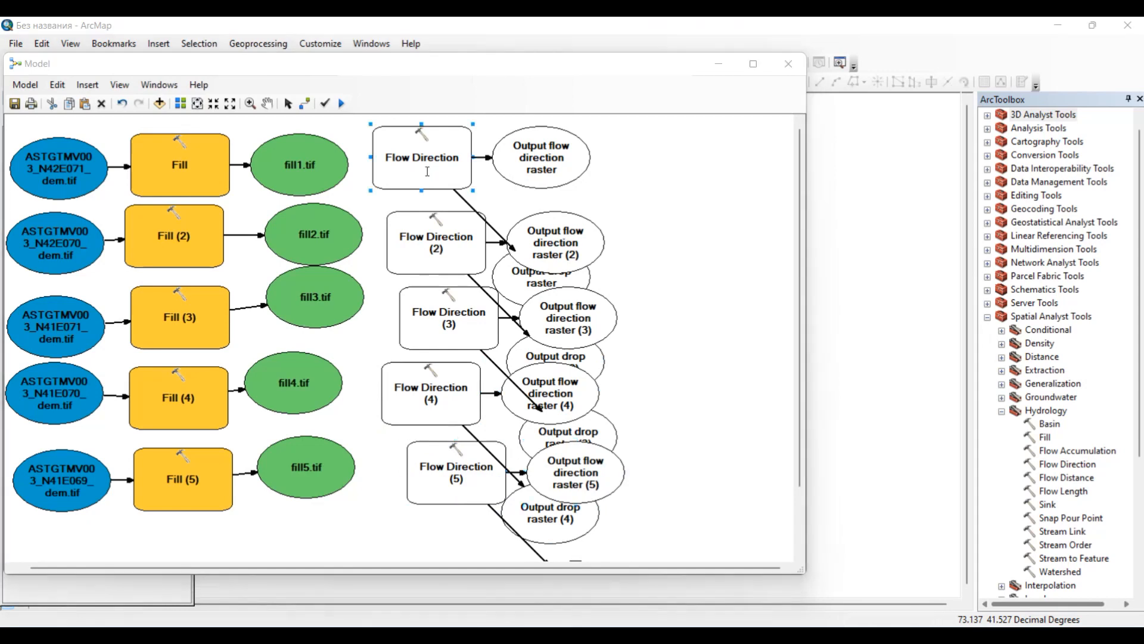
click(865, 141)
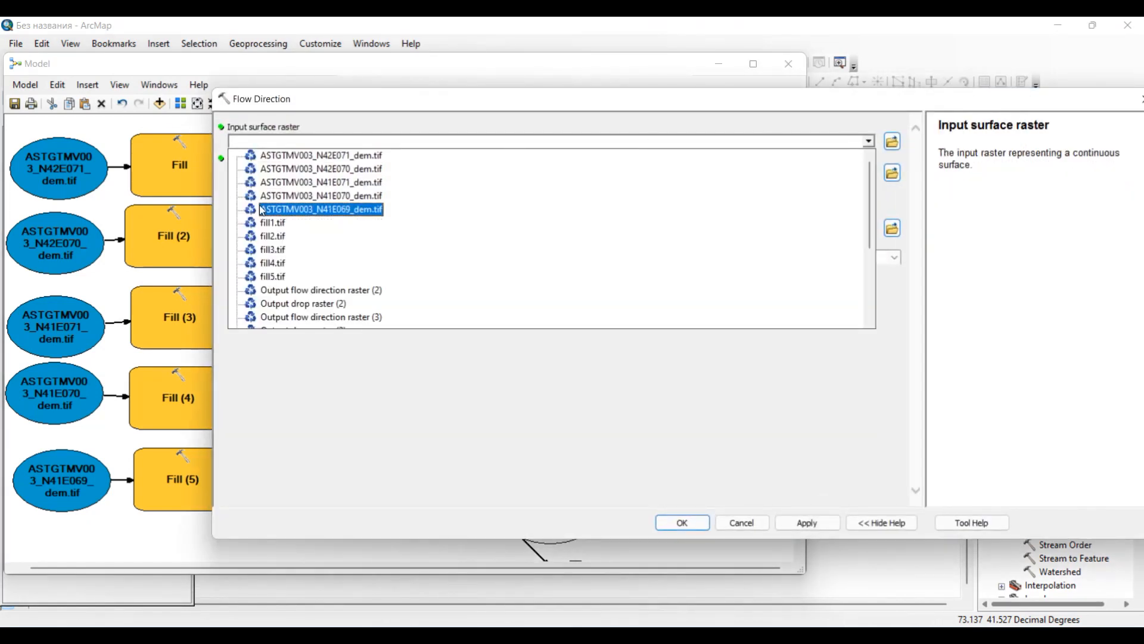
click(357, 222)
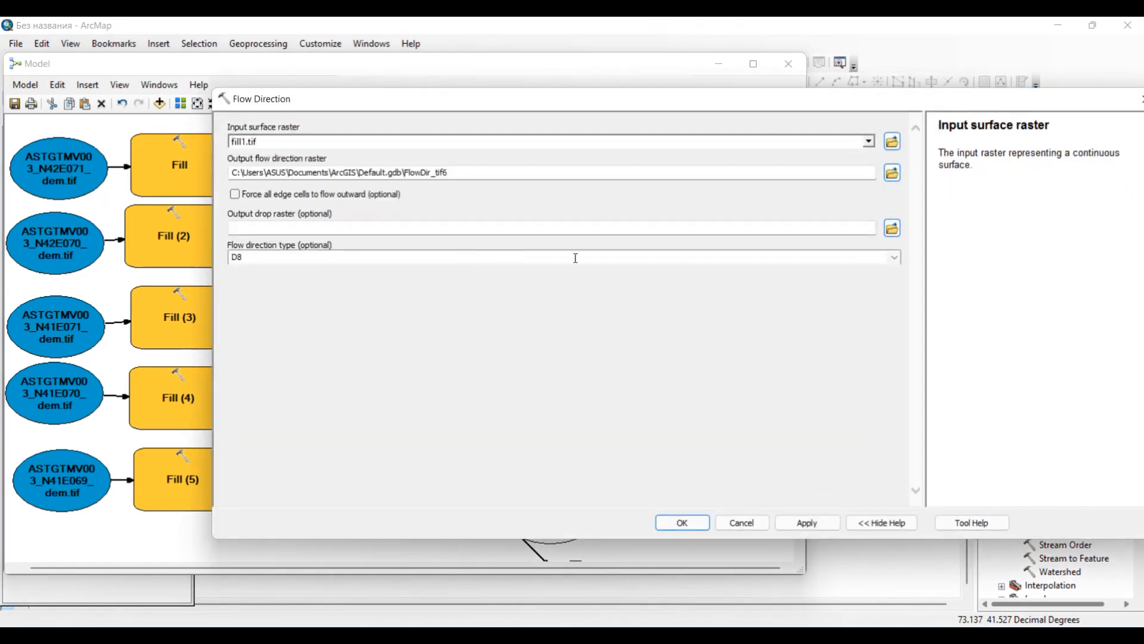
click(892, 173)
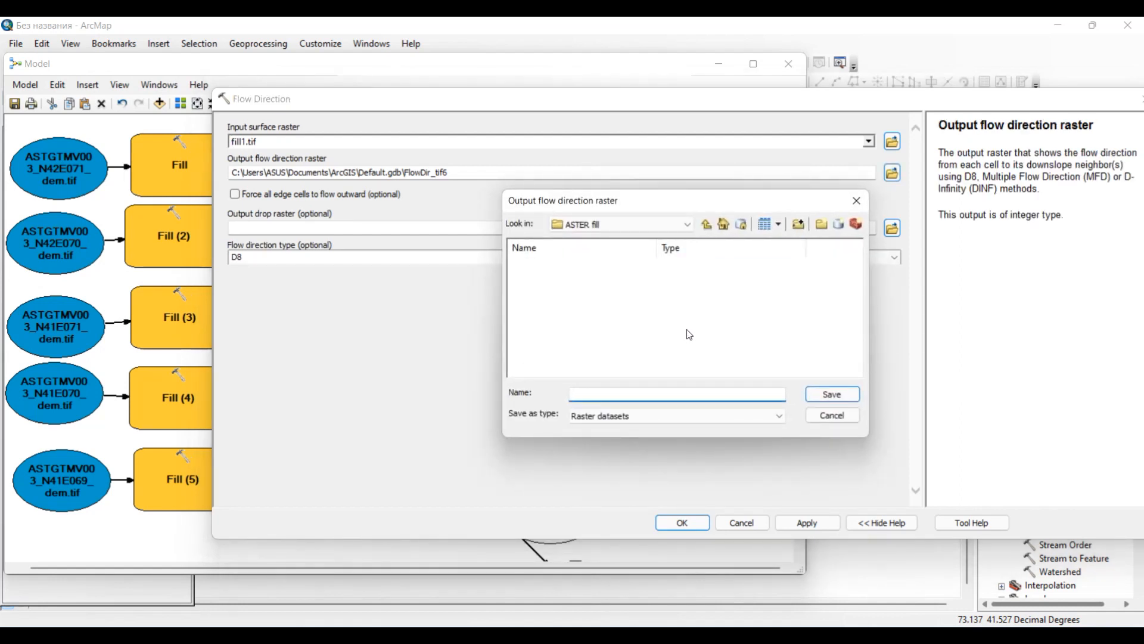
text(FD)
click(826, 395)
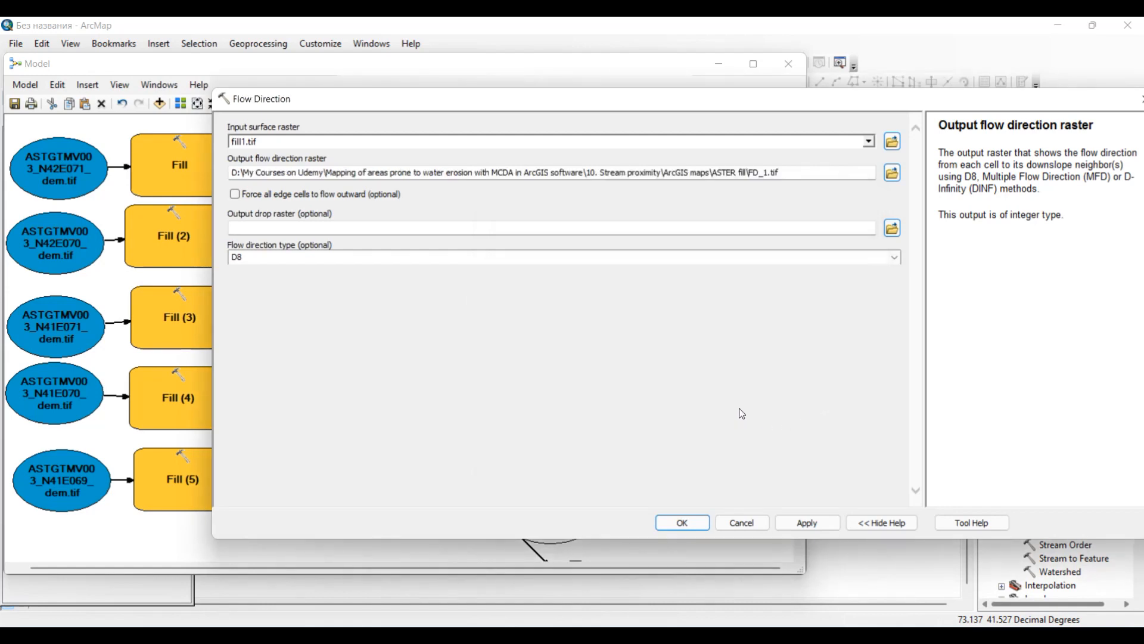
click(682, 523)
Configure the second Flow Direction tool with fill2.tif as input surface and FD_2.tif in the ASTER fill folder as output.
double_click(418, 247)
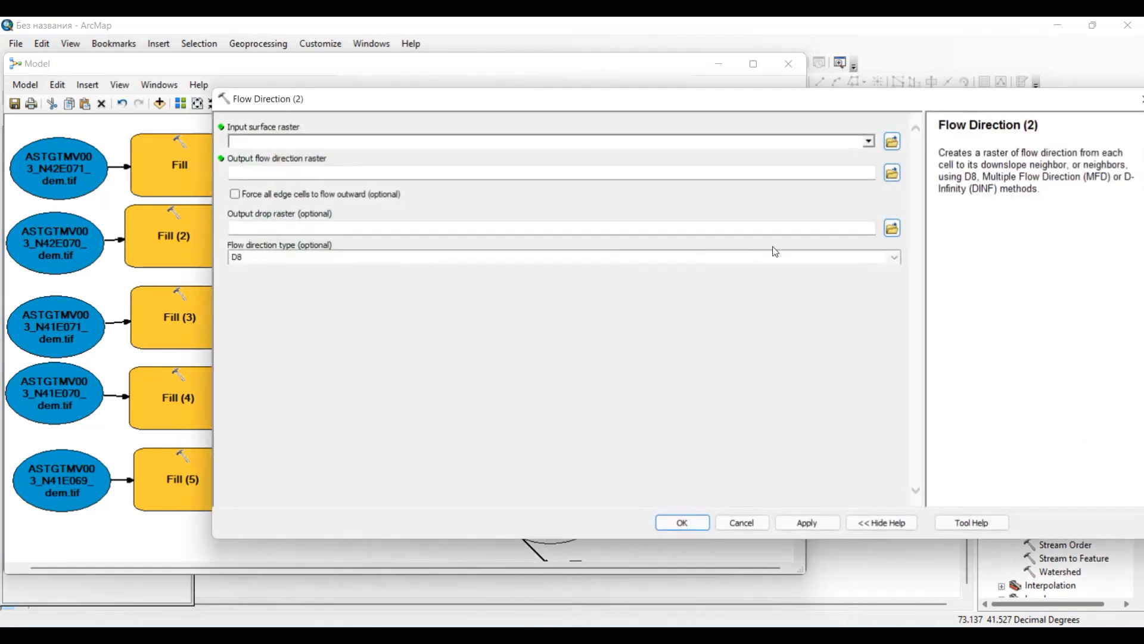
click(868, 141)
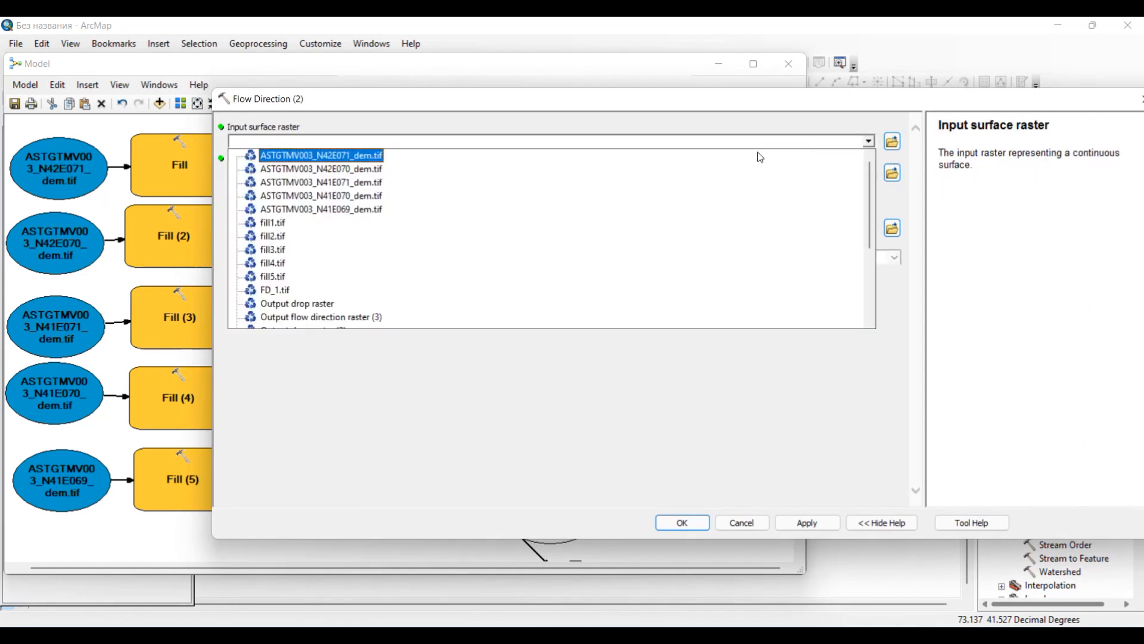
click(287, 236)
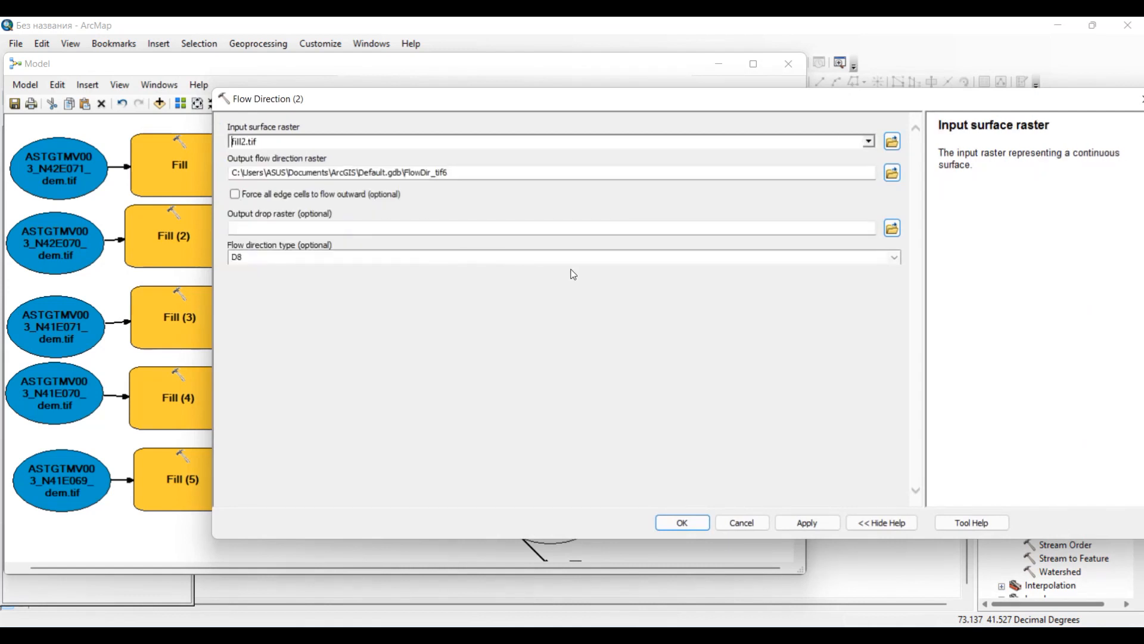
click(893, 173)
text(FD_2.tif)
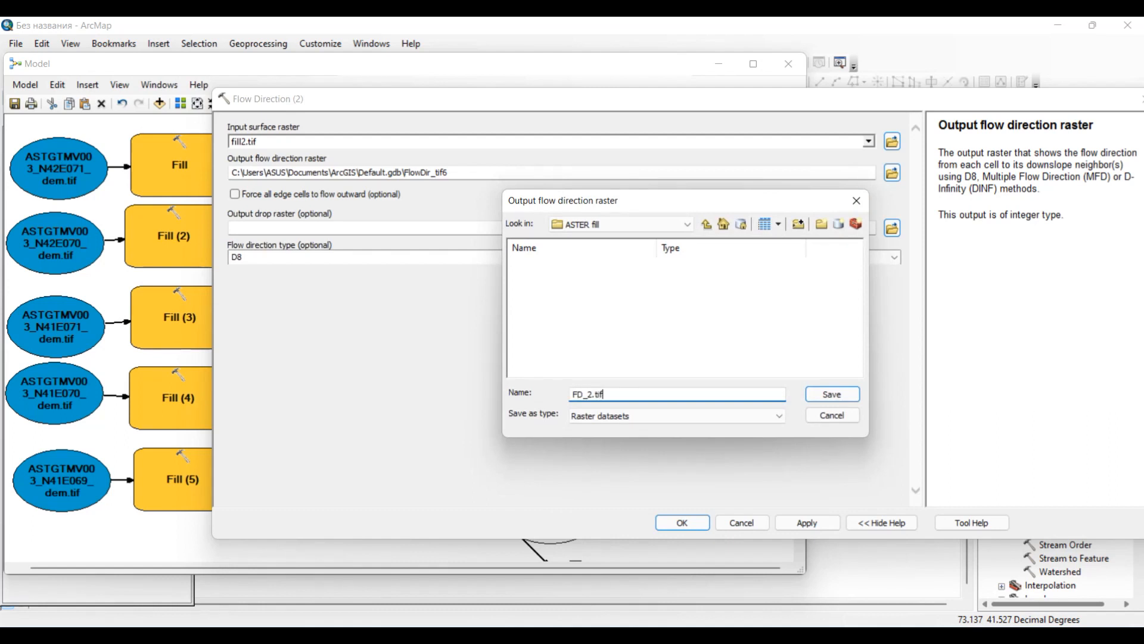
click(832, 394)
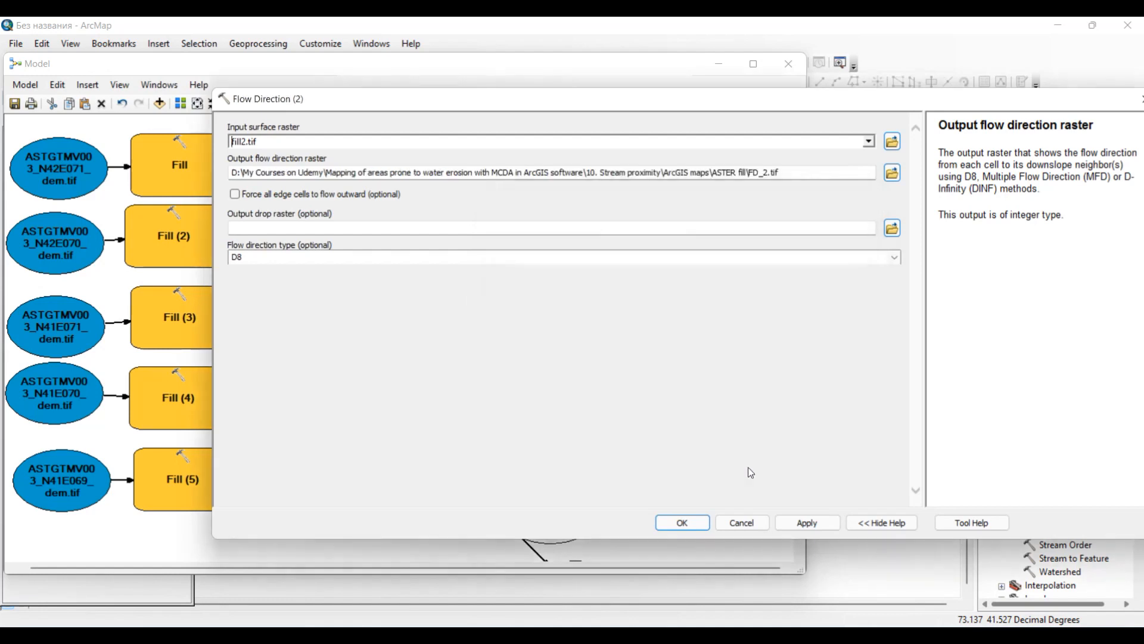
click(689, 525)
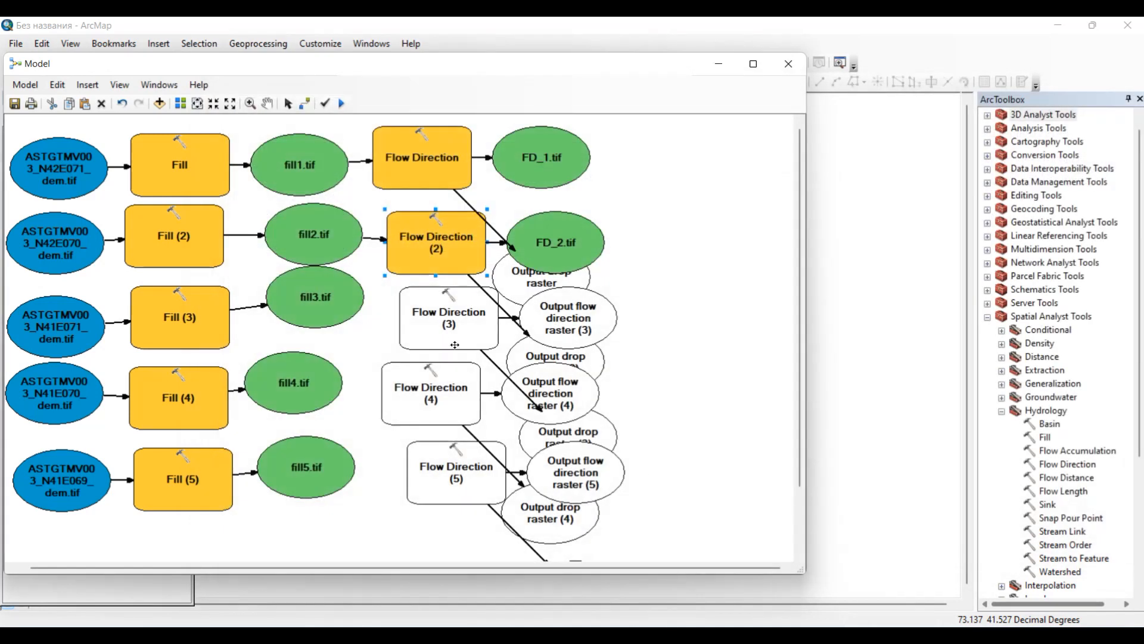
Configure the third Flow Direction tool with fill3.tif as input surface and FD_3.tif in the ASTER fill folder as output.
double_click(452, 332)
click(870, 142)
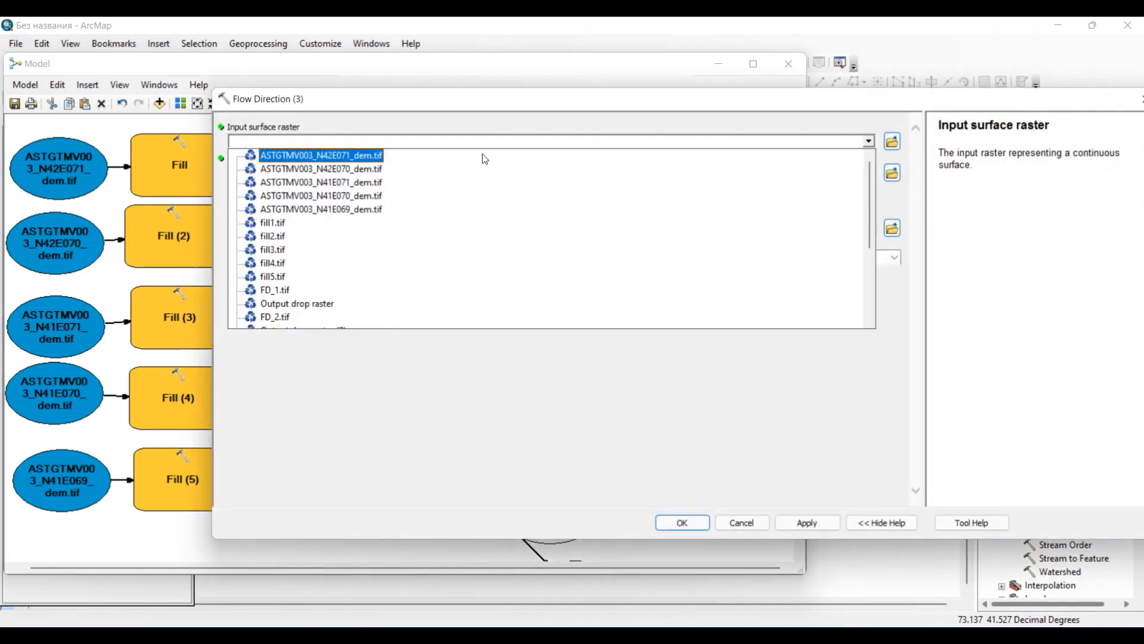
click(283, 249)
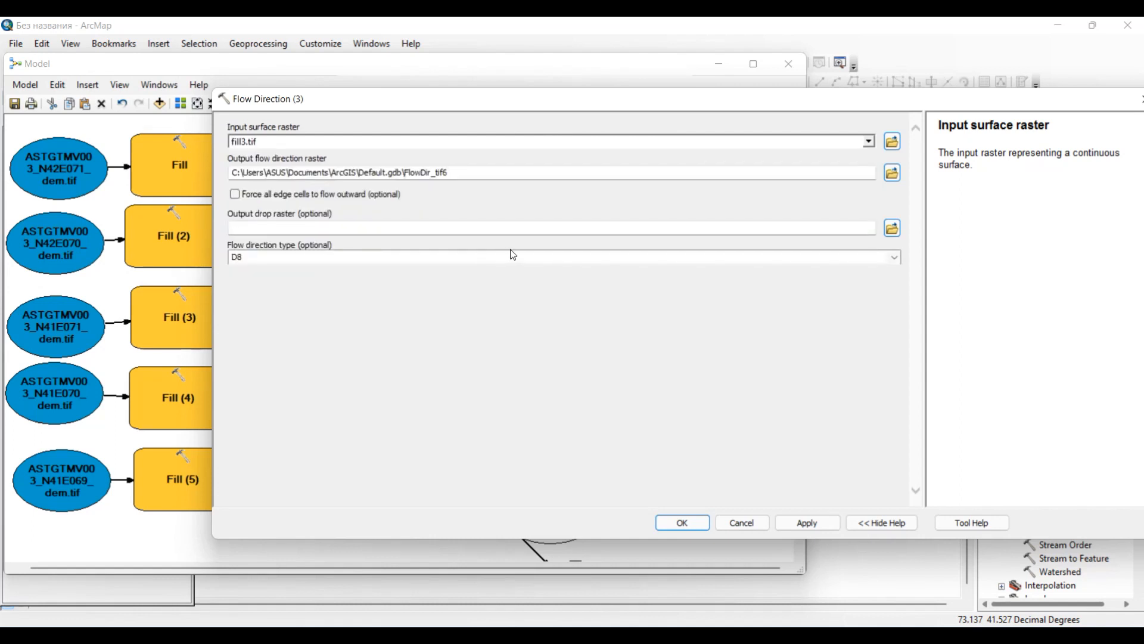
click(892, 173)
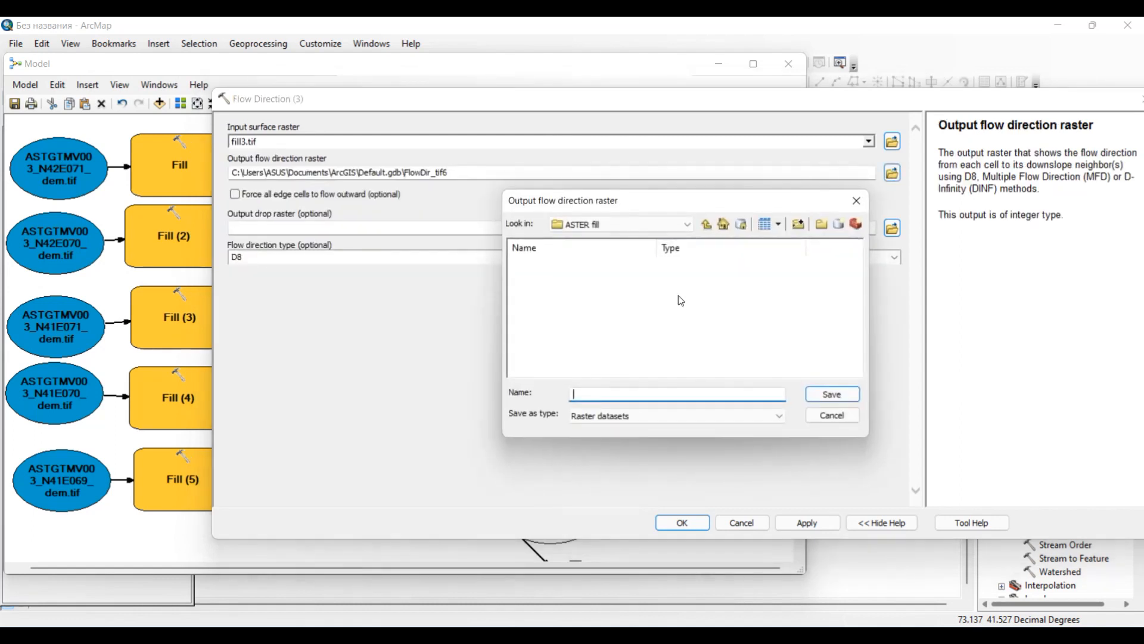
text(FD_3.tif)
click(833, 396)
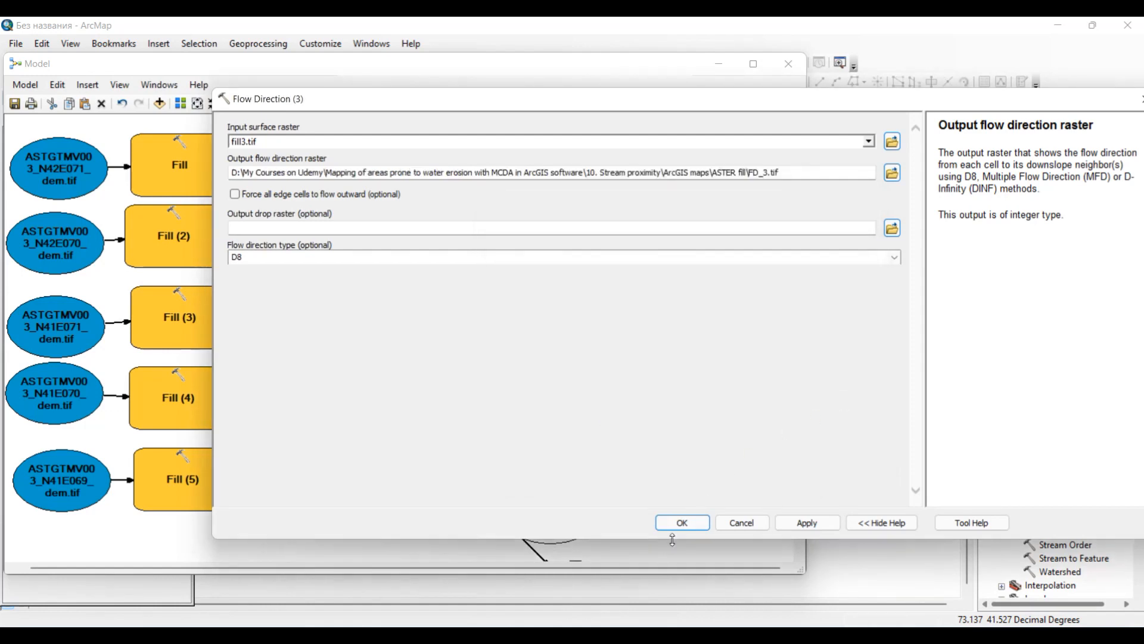
click(681, 523)
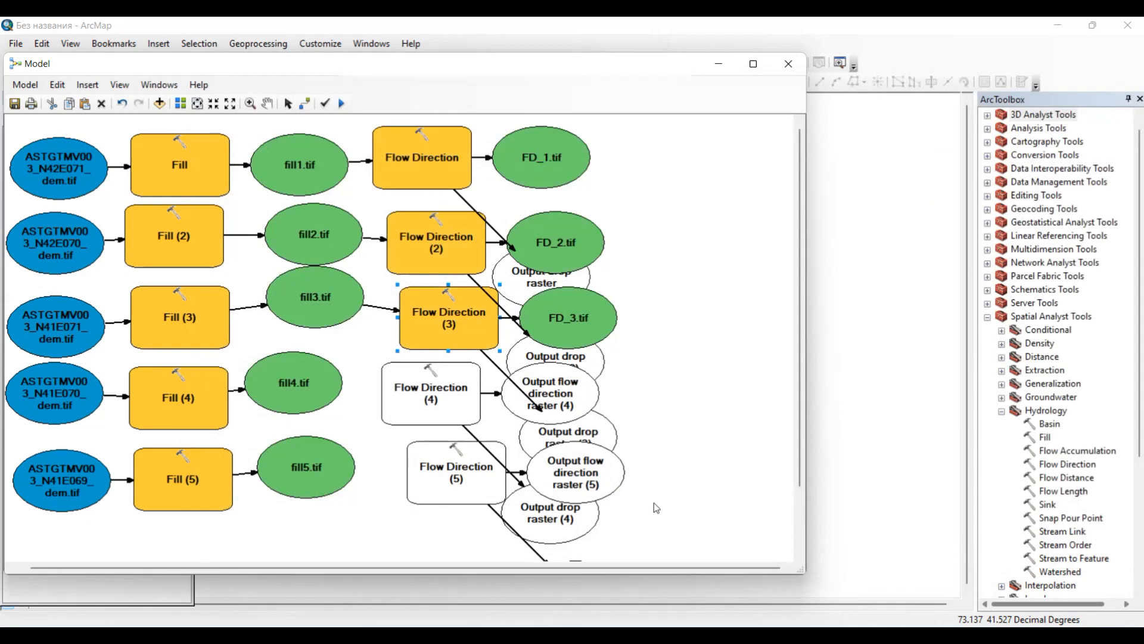
Configure the fourth Flow Direction tool with fill4.tif as input surface and FD_4.tif in the ASTER fill folder as output.
double_click(430, 401)
click(868, 142)
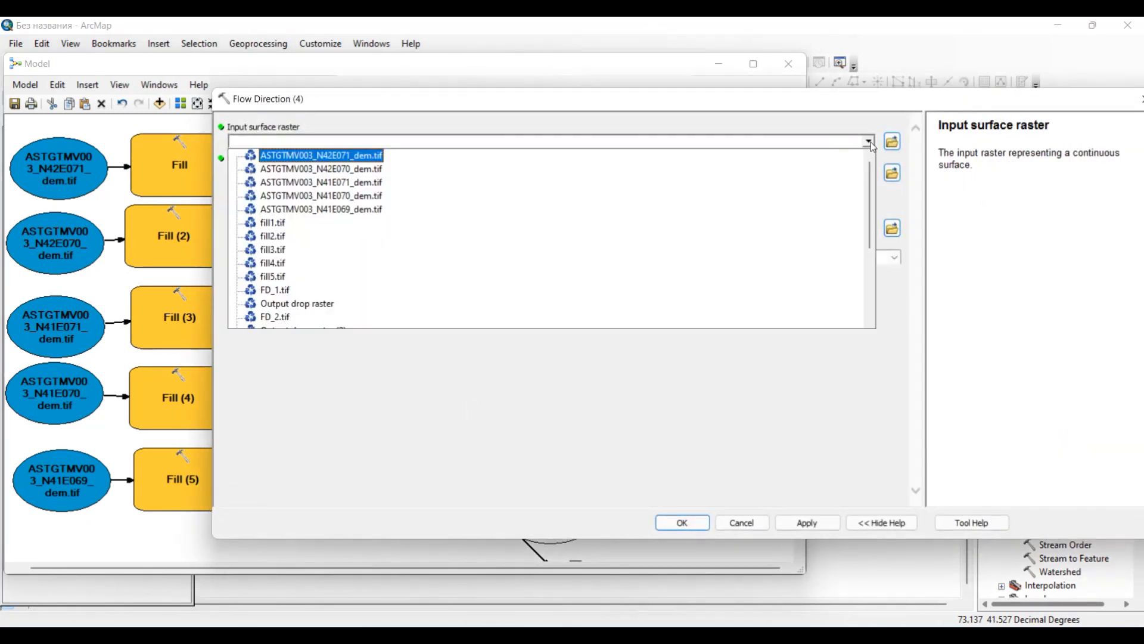
click(327, 263)
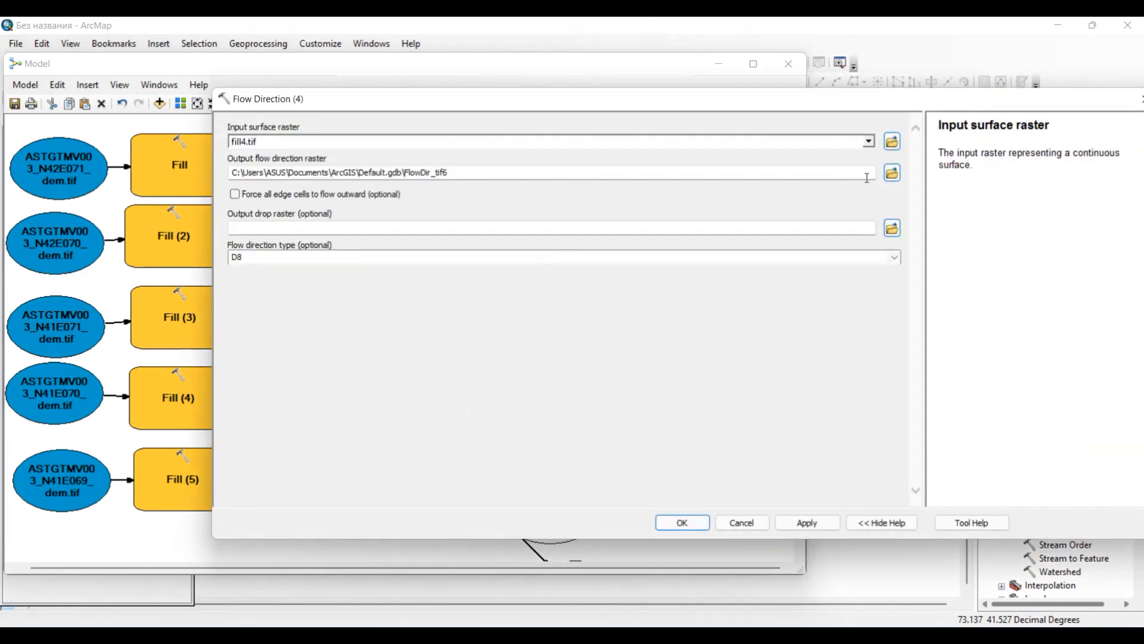
click(892, 173)
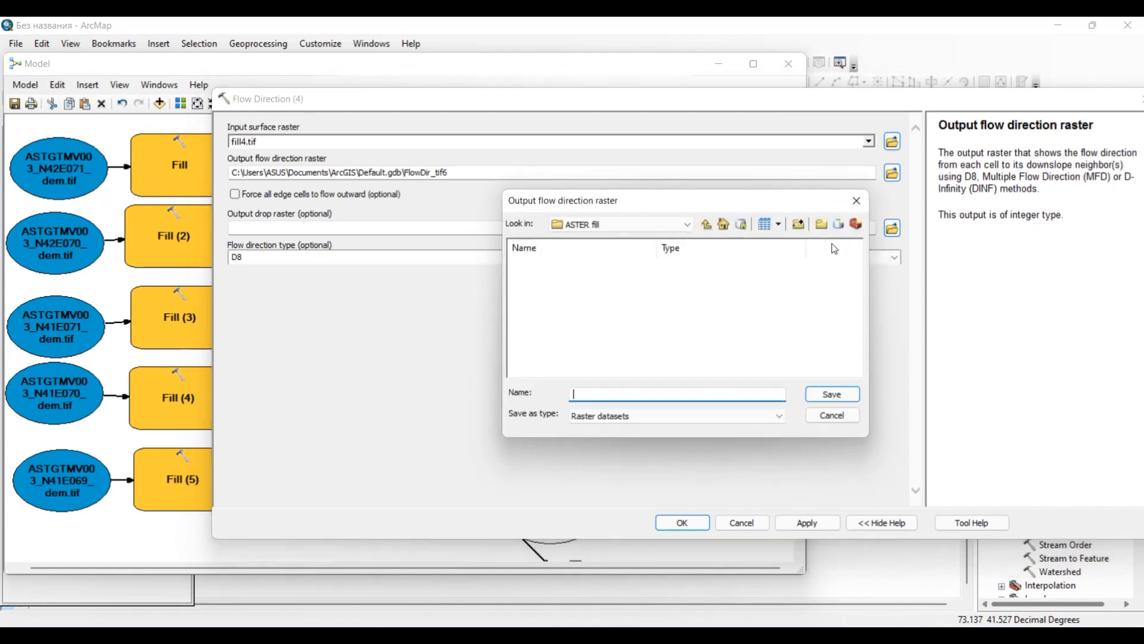
click(832, 394)
click(683, 523)
Configure the fifth Flow Direction tool with fill5.tif as input surface and FD_6.tif in the ASTER fill folder as output.
click(454, 480)
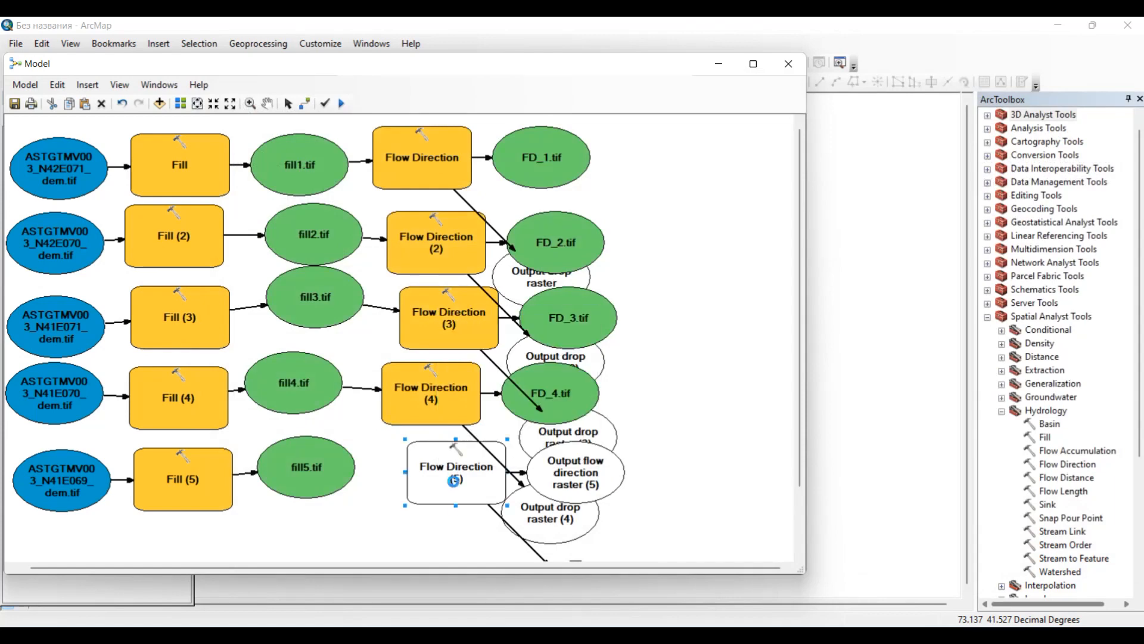
double_click(454, 480)
click(868, 141)
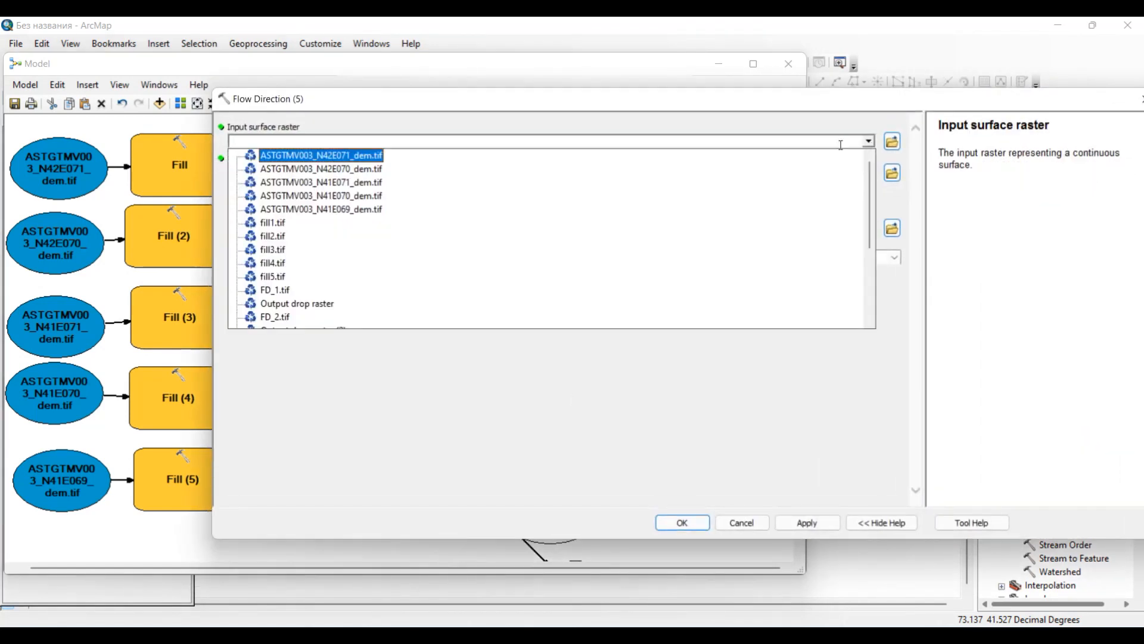
click(274, 278)
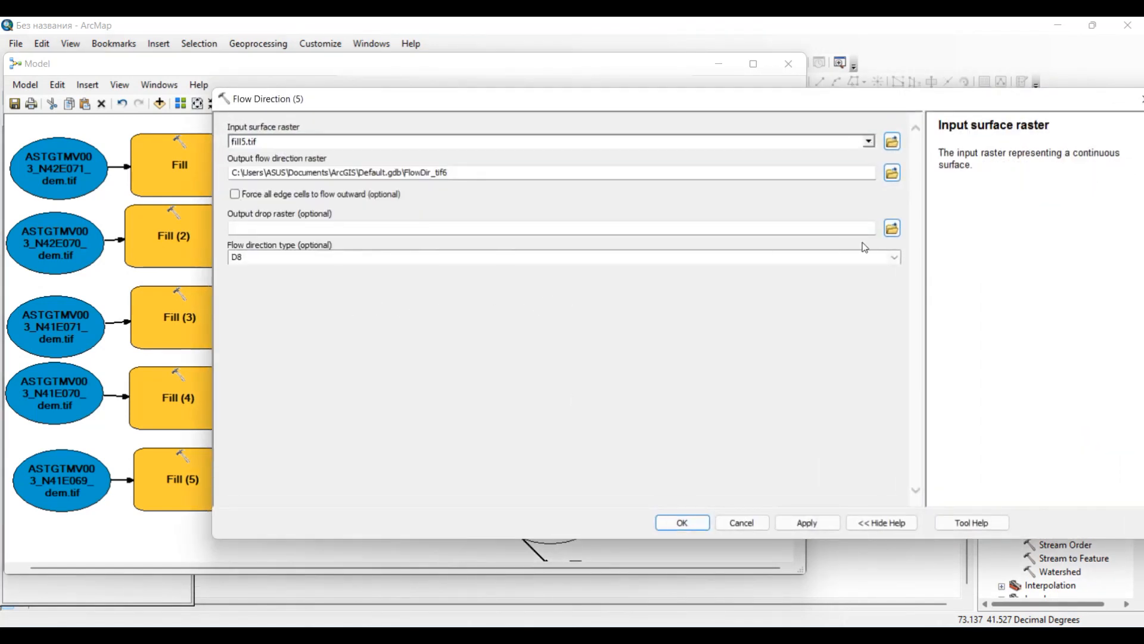
click(892, 172)
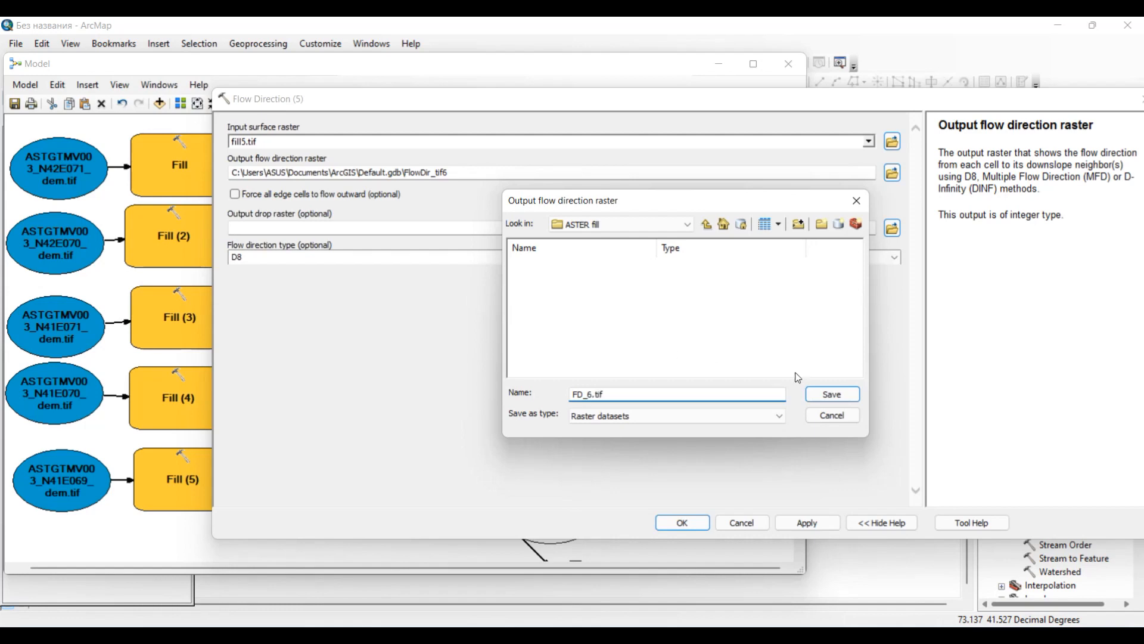
click(832, 394)
click(682, 523)
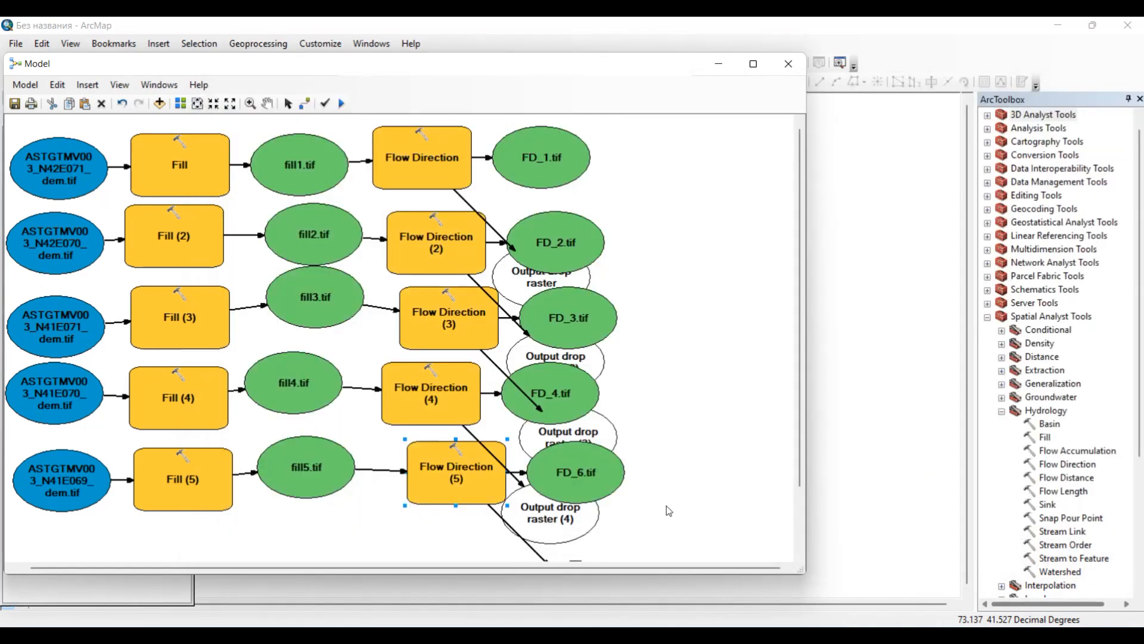
Tidy the model layout by shifting the second, fourth and fifth Flow Direction tools and the fill5.tif output into line with their rows.
drag(433, 232, 440, 223)
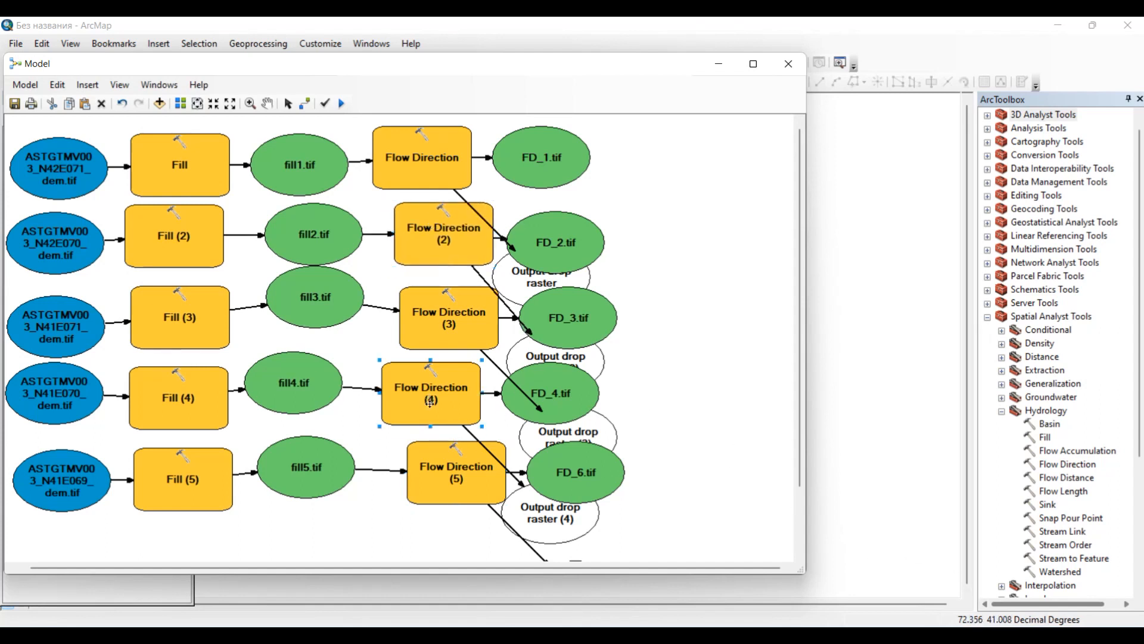
drag(429, 397, 429, 406)
drag(447, 487, 425, 506)
drag(315, 472, 307, 489)
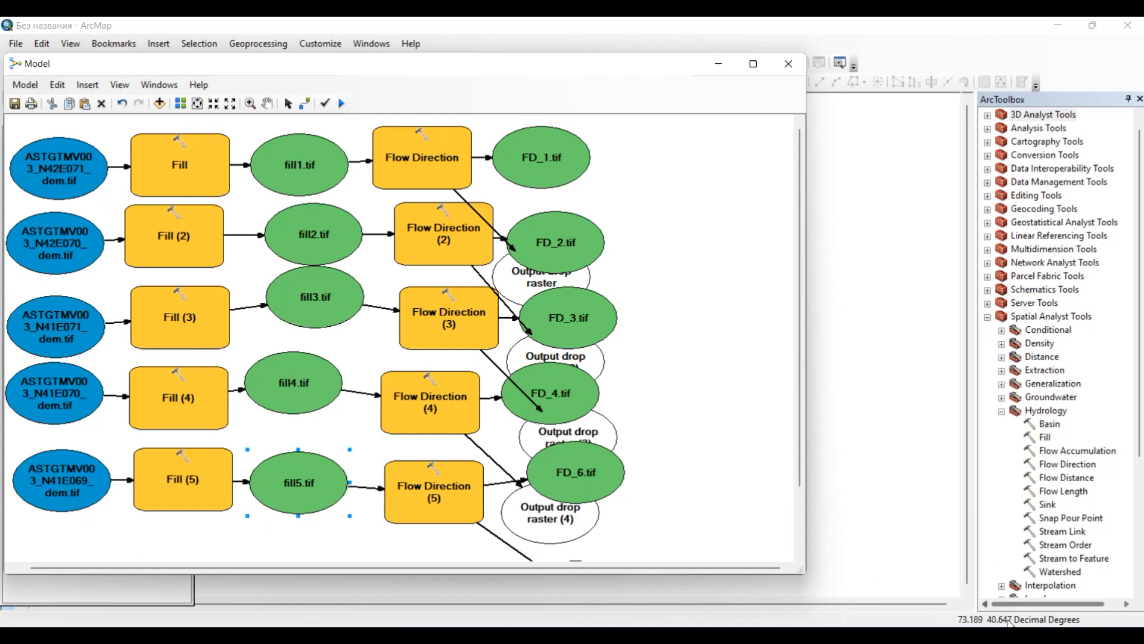
Add the Mosaic To New Raster tool from the Data Management raster dataset tools to the model, beside the flow direction outputs.
click(1001, 411)
scroll(1013, 364, up, 1)
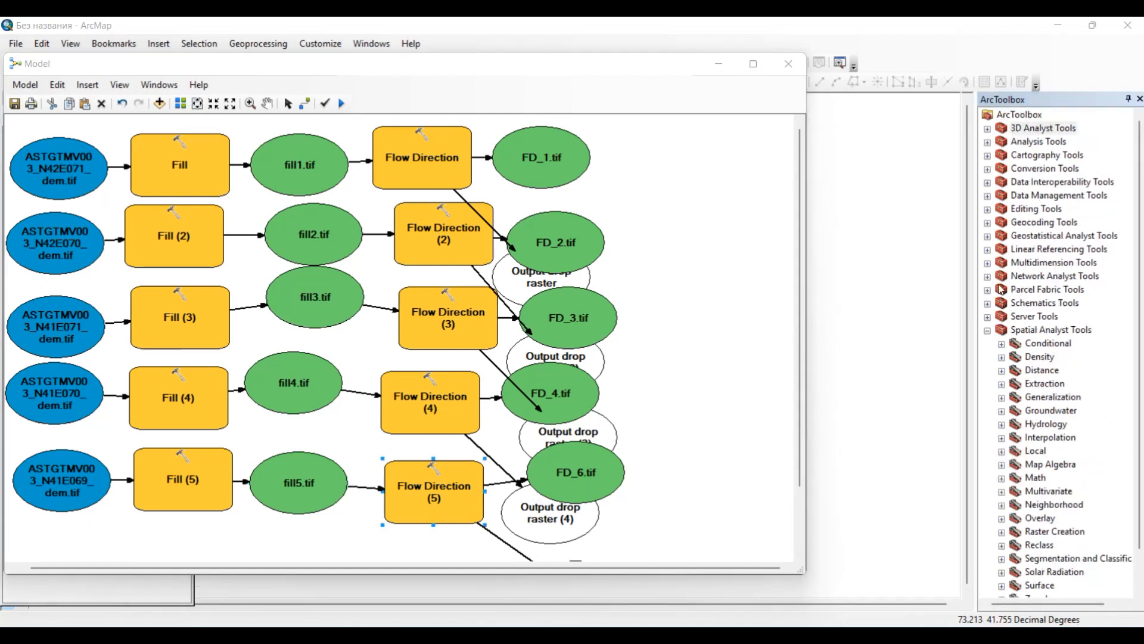
click(987, 196)
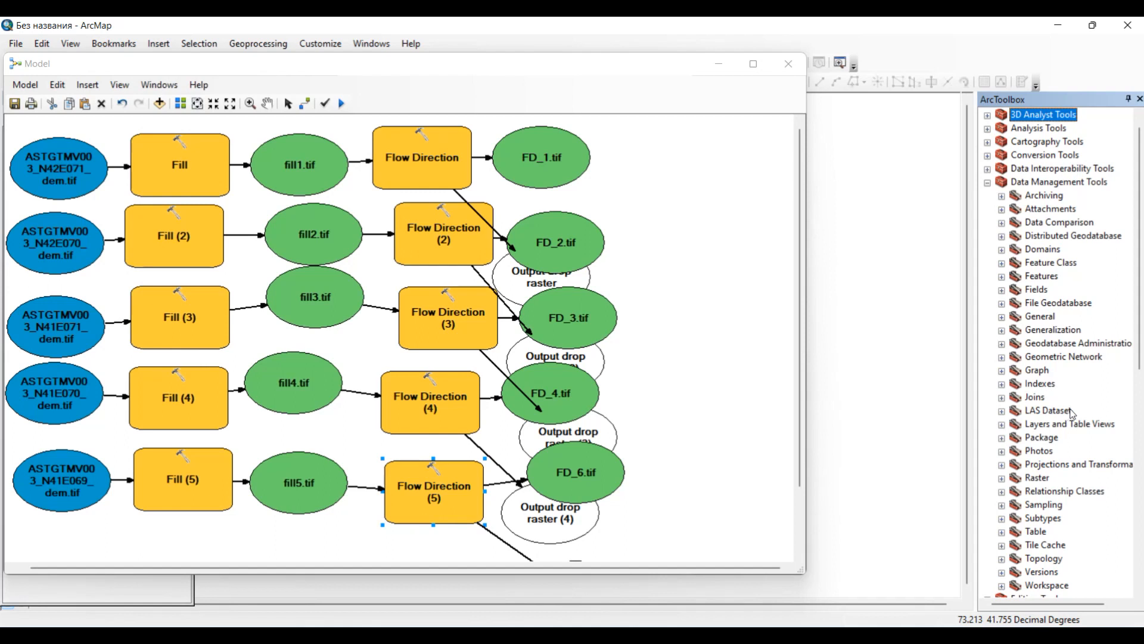
click(1002, 479)
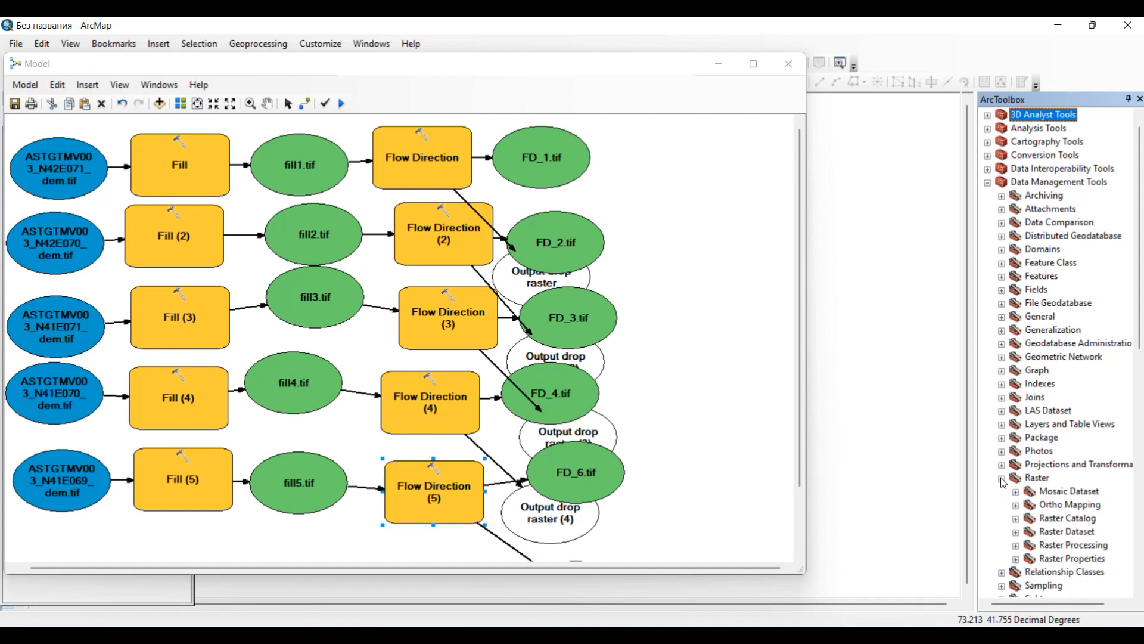
click(1017, 545)
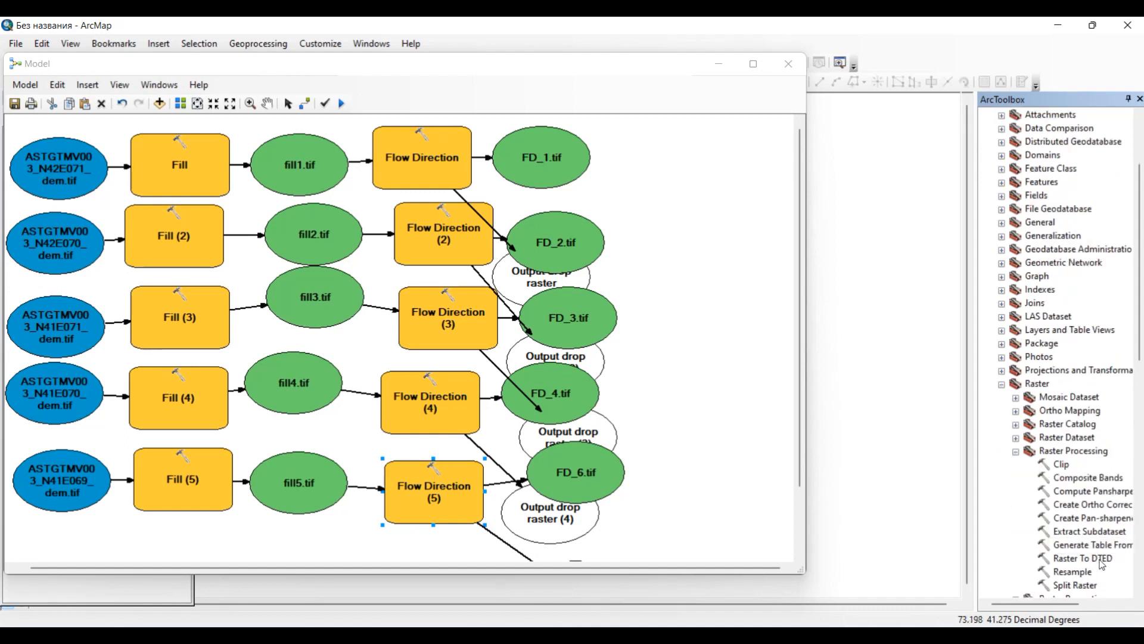
scroll(1089, 571, down, 2)
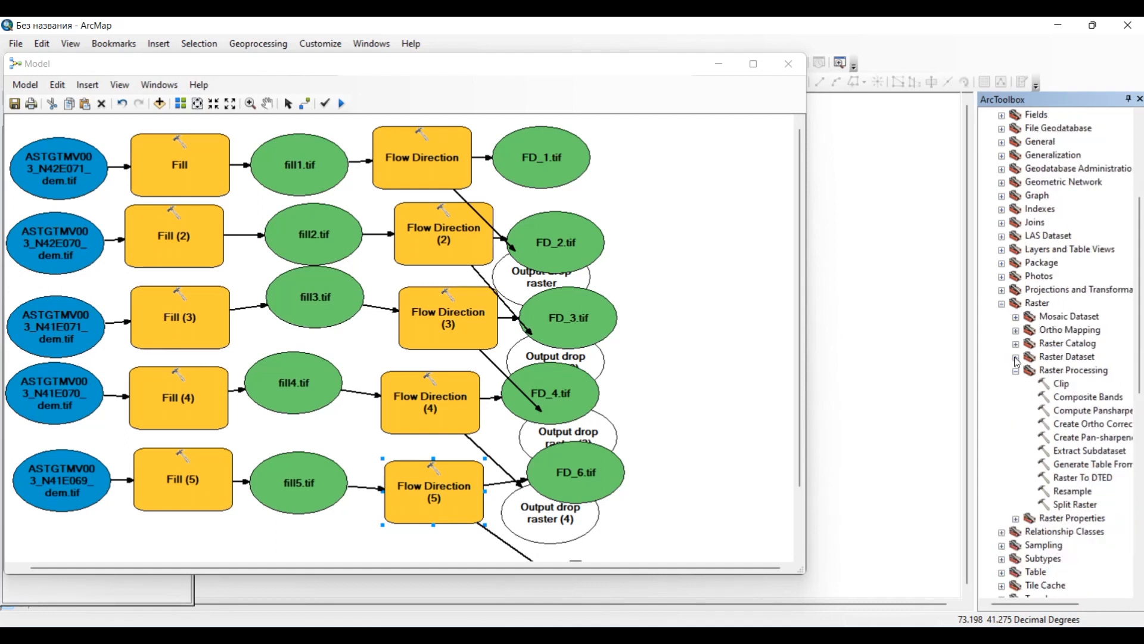
click(1016, 357)
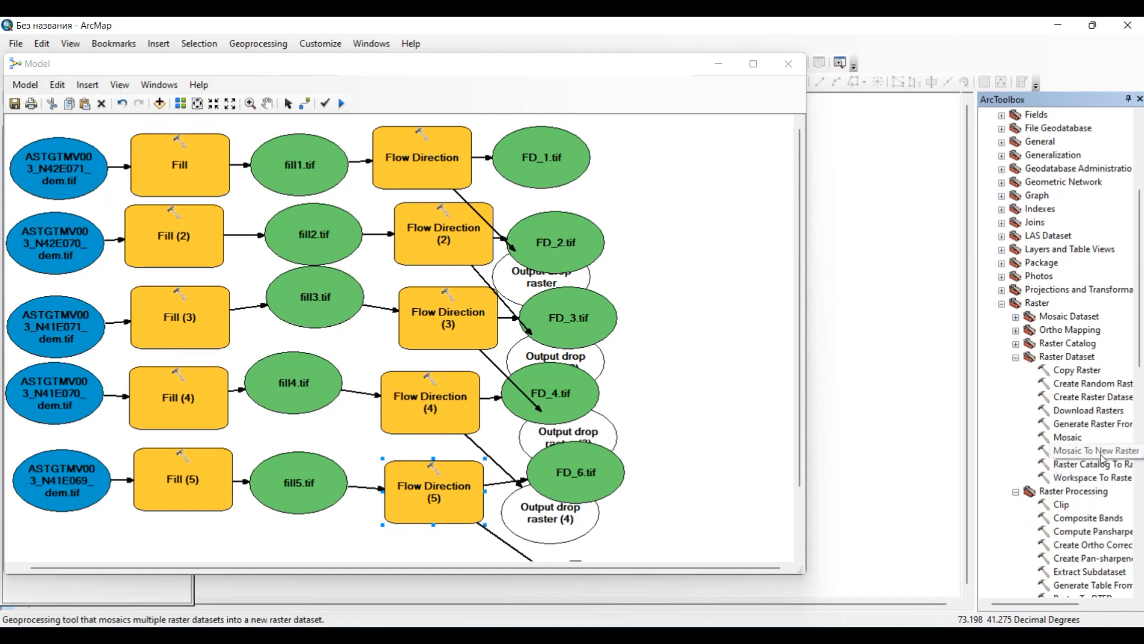
drag(1103, 458, 719, 355)
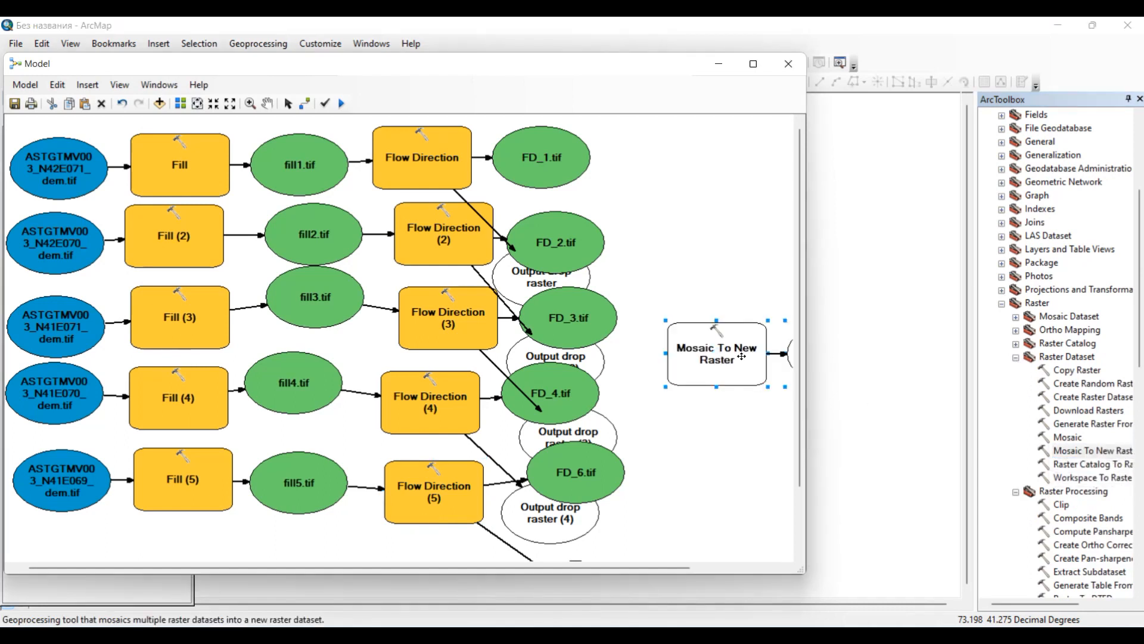
Add FD_1.tif, FD_2.tif and FD_3.tif as input rasters of the Mosaic To New Raster tool.
double_click(721, 366)
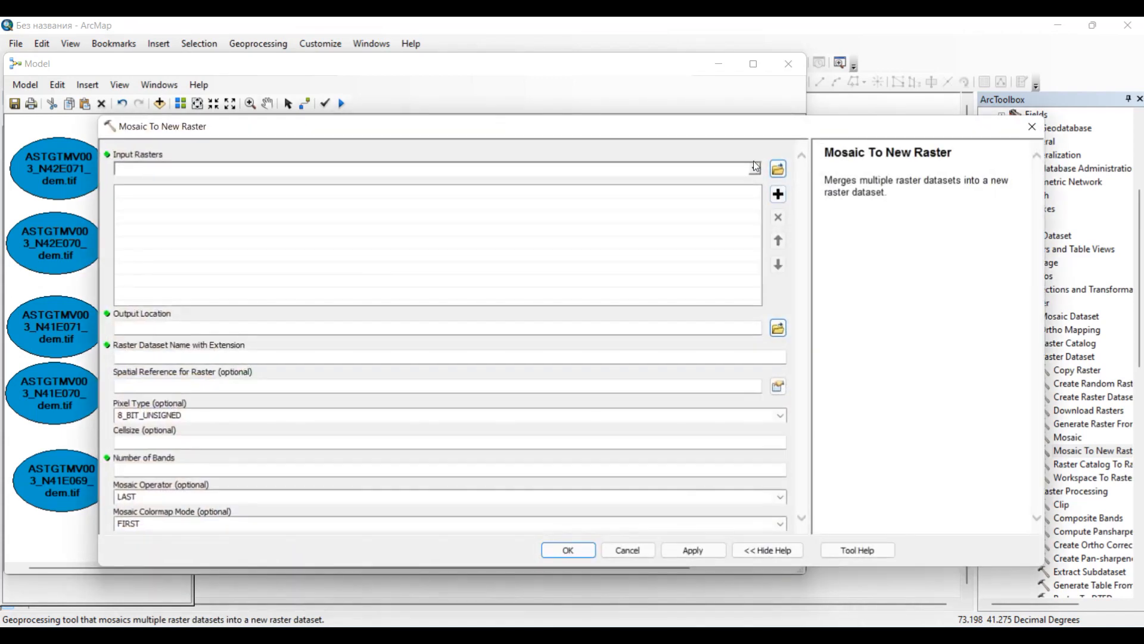
click(754, 168)
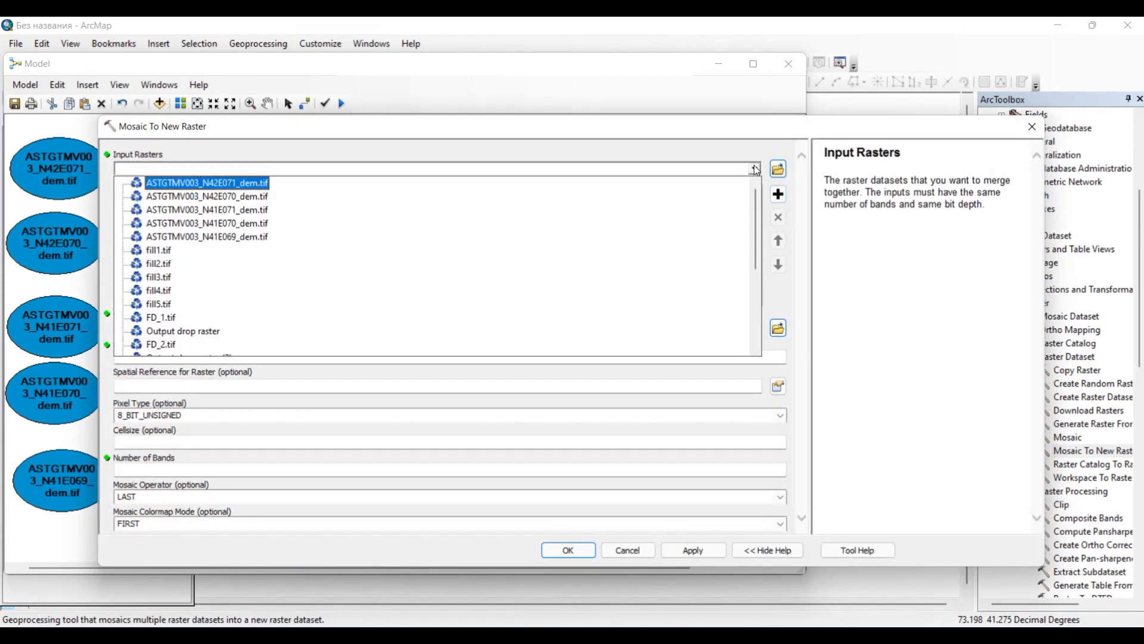
scroll(192, 267, down, 2)
click(191, 250)
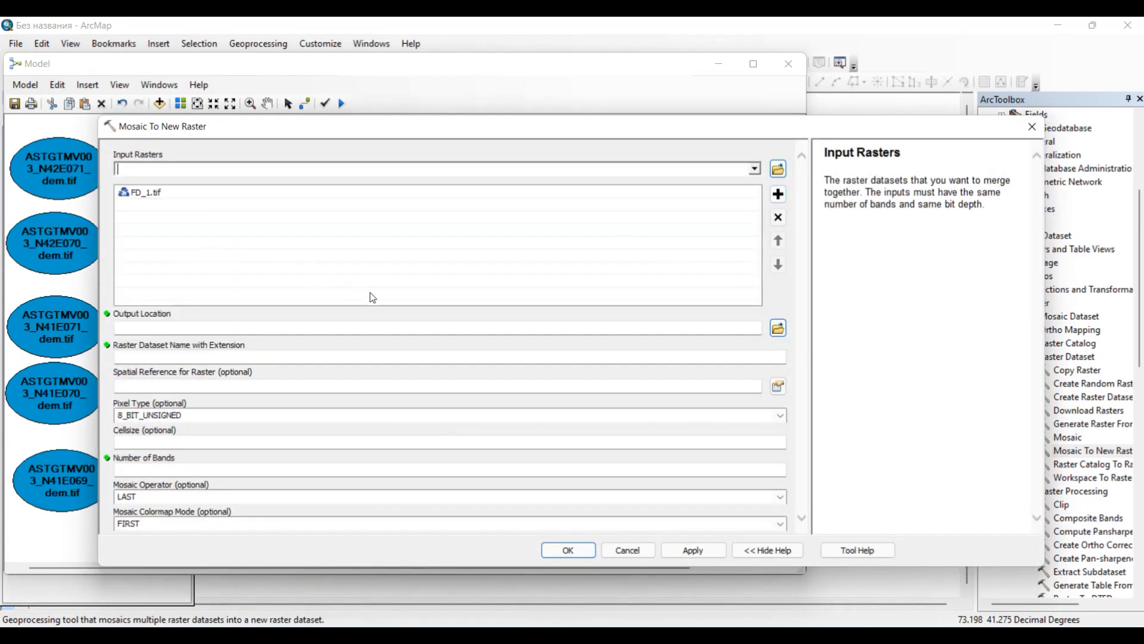
click(755, 169)
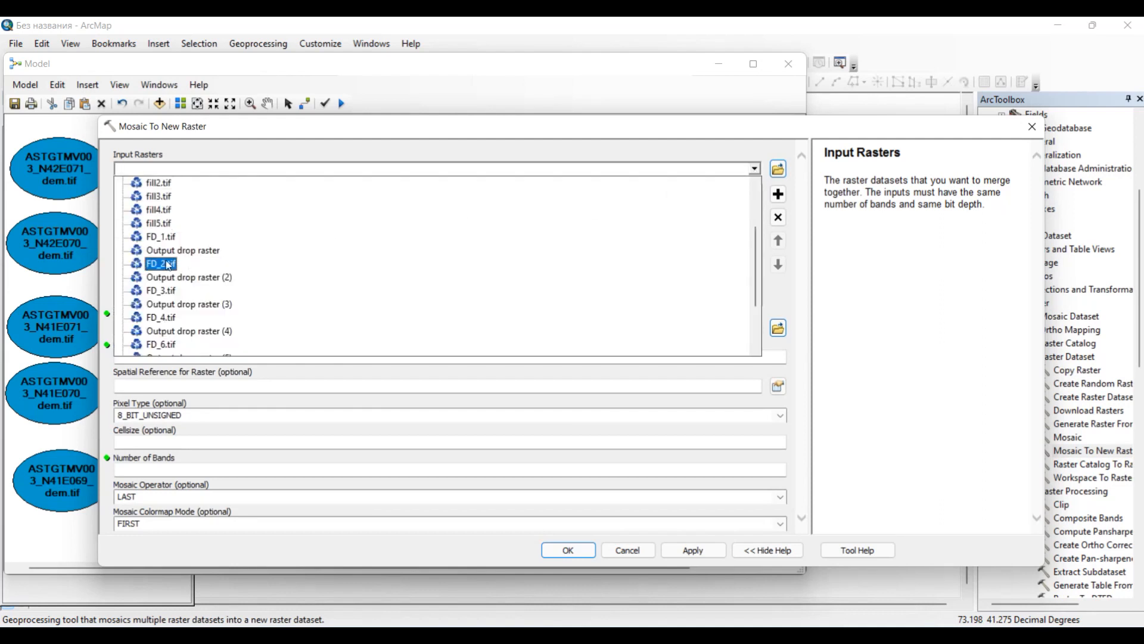
click(168, 264)
click(755, 168)
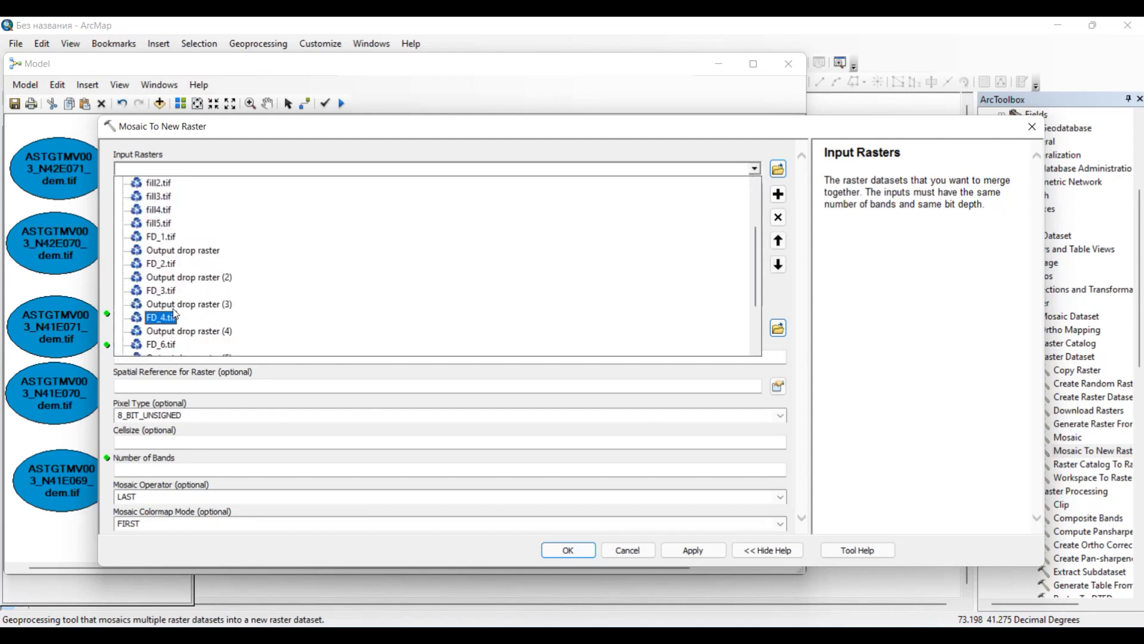
click(168, 293)
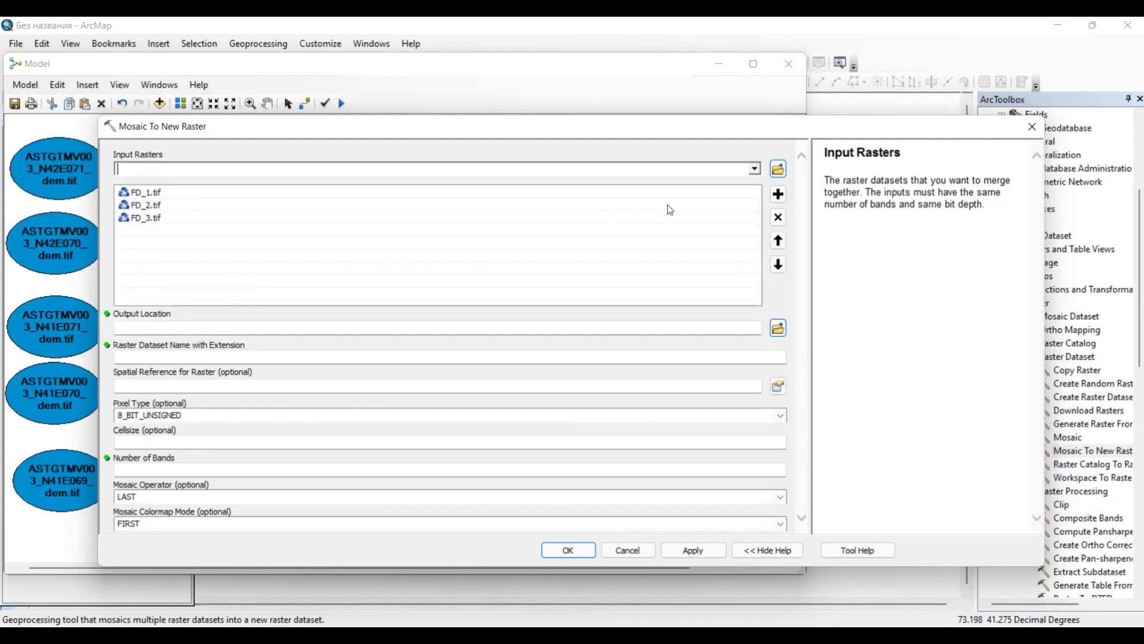
Add FD_4.tif and FD_6.tif to the mosaic's input rasters and apply the tool settings to the model.
click(755, 169)
click(189, 323)
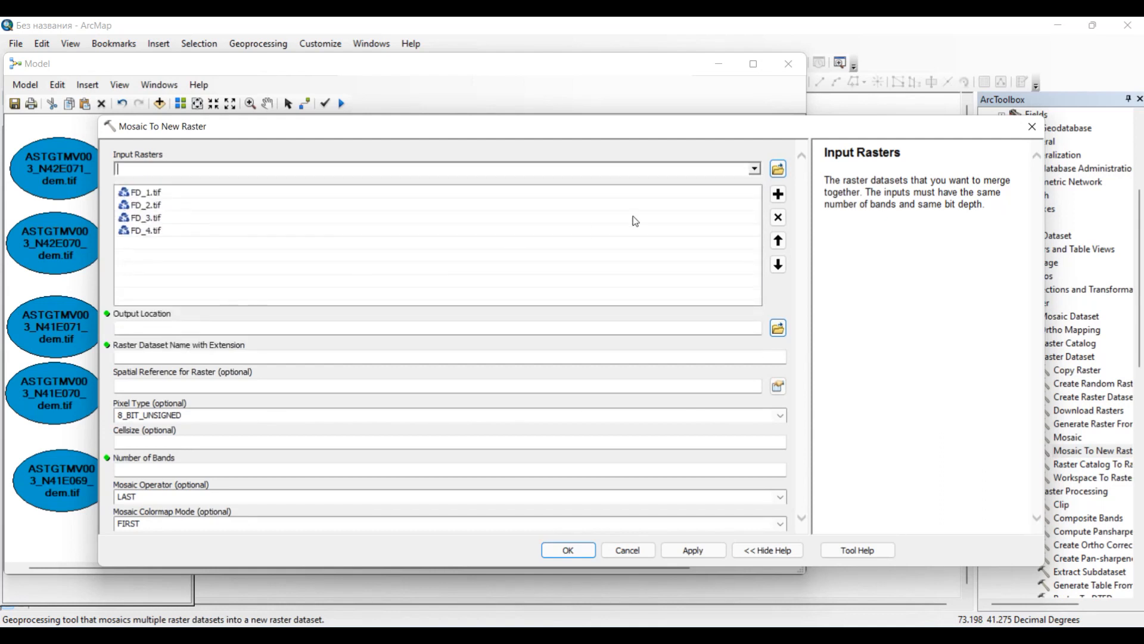
click(752, 168)
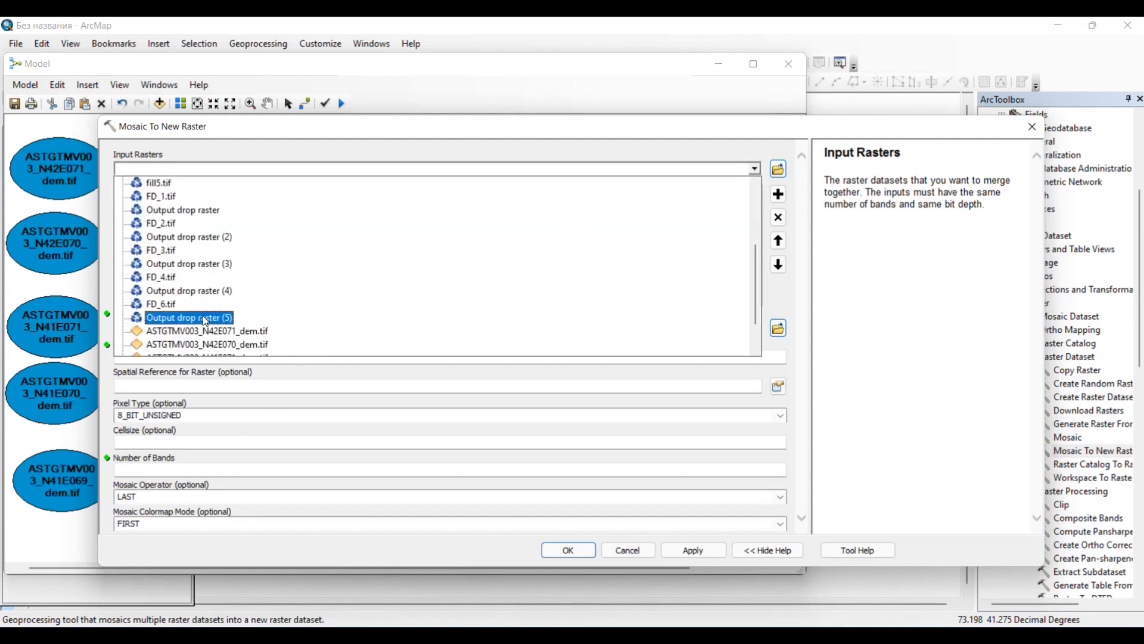
click(163, 305)
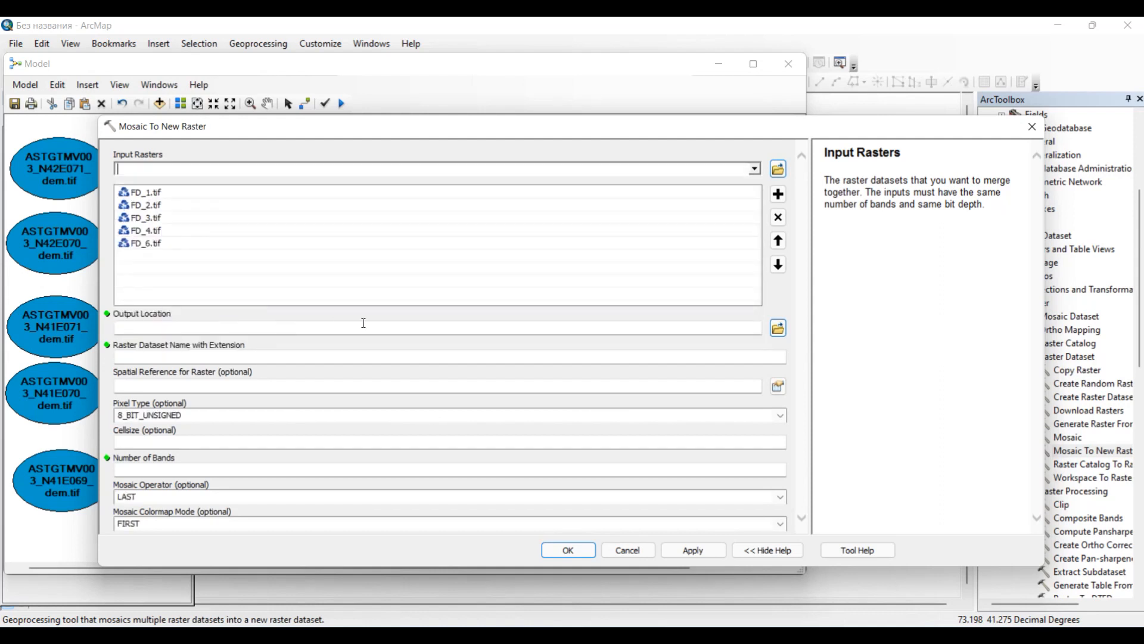
click(754, 169)
scroll(488, 221, up, 3)
scroll(489, 222, down, 3)
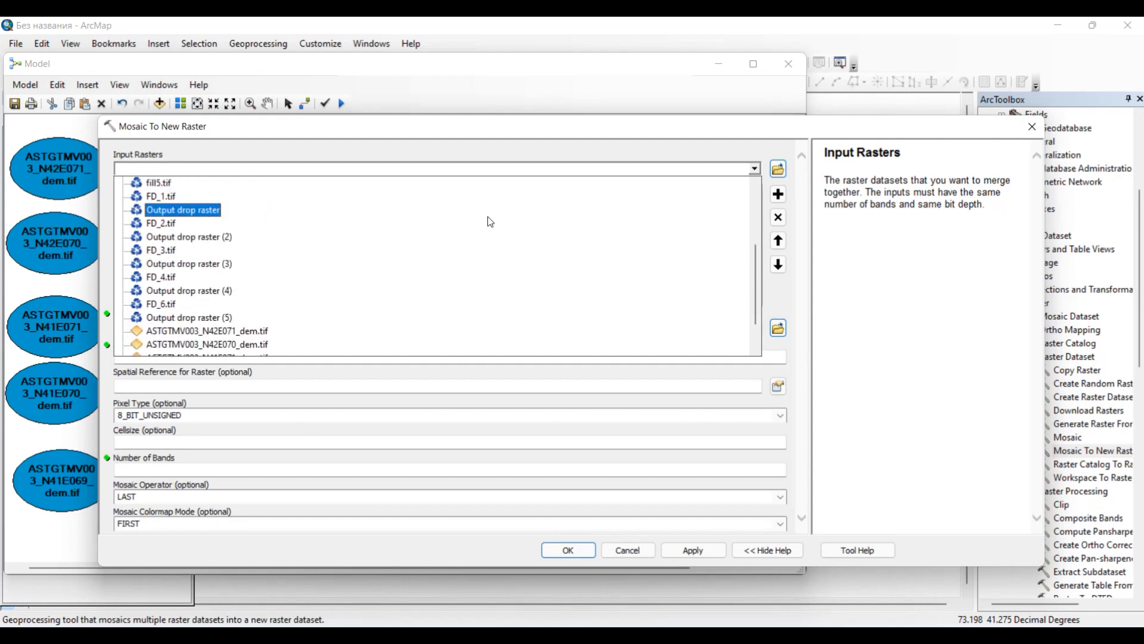
scroll(490, 222, down, 1)
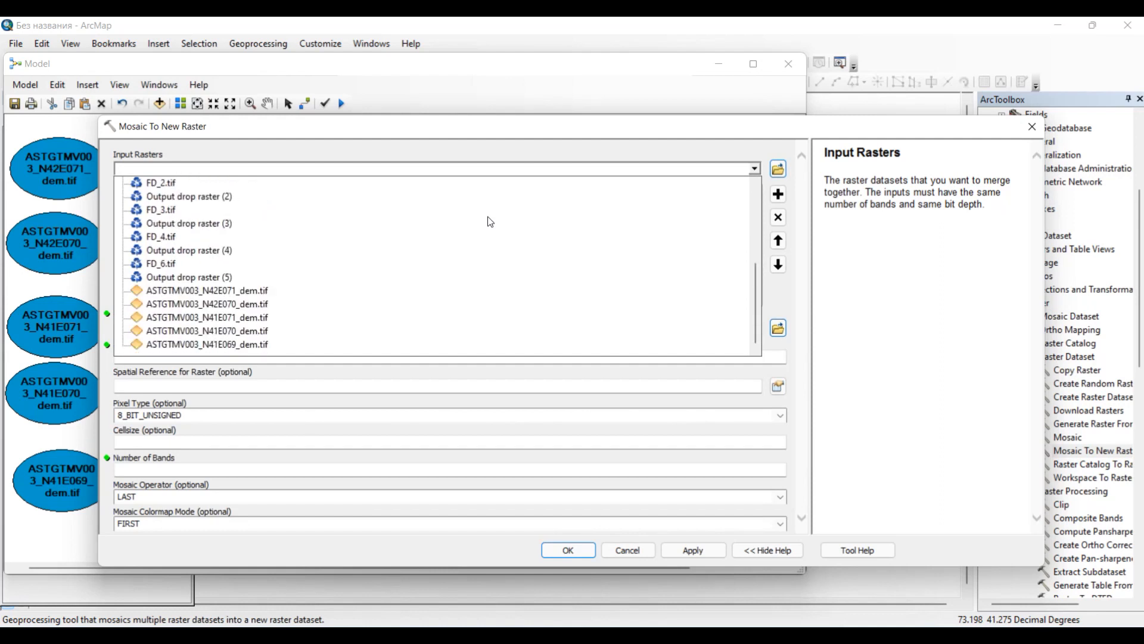
click(1033, 129)
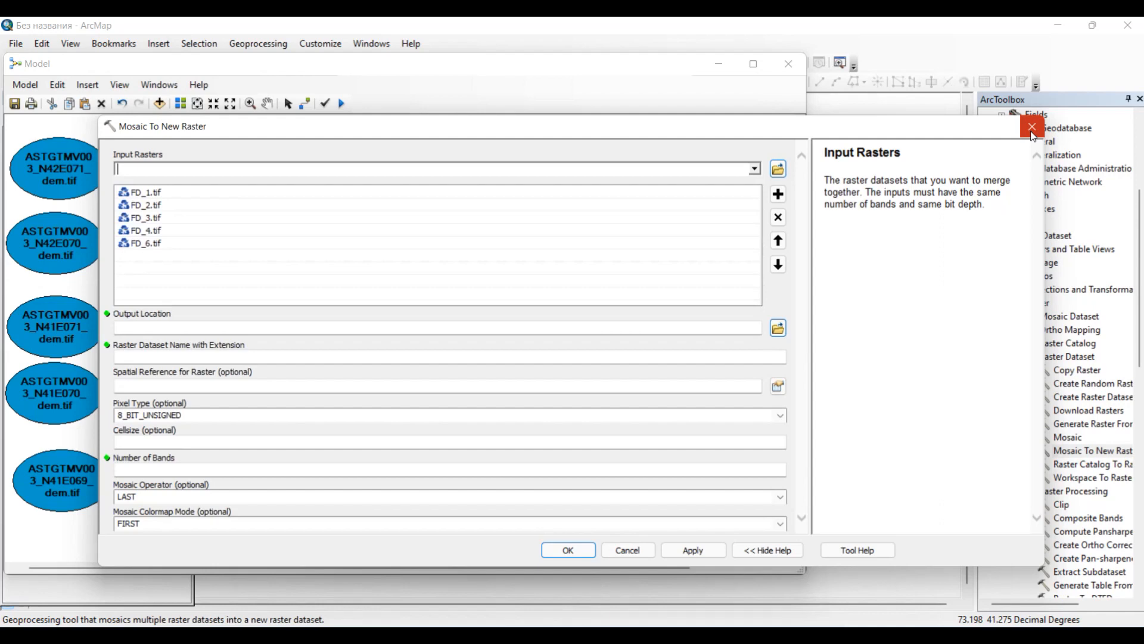
click(584, 548)
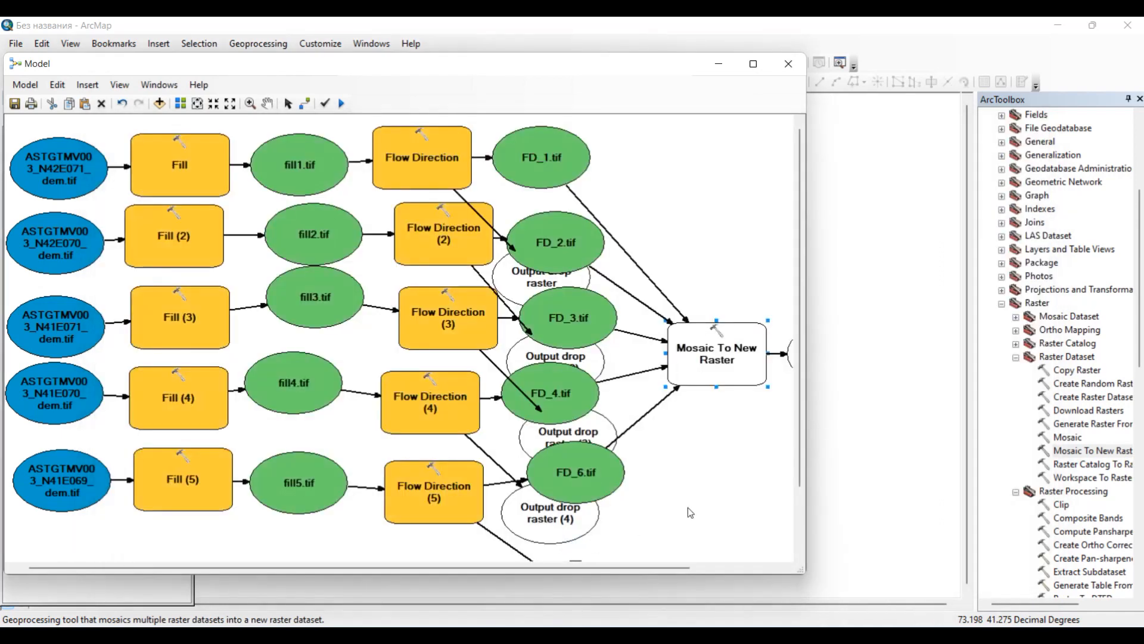
Rename the fifth Flow Direction output as FD_5.tif in the ASTER fill folder and reopen the Mosaic To New Raster settings.
scroll(625, 465, down, 1)
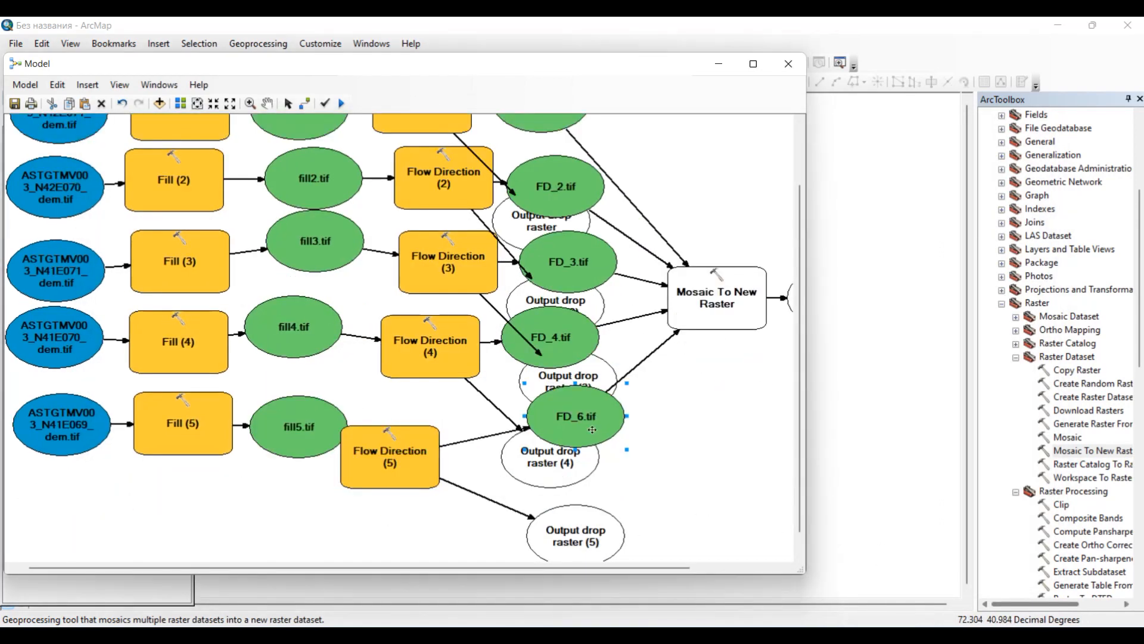
double_click(595, 435)
click(655, 170)
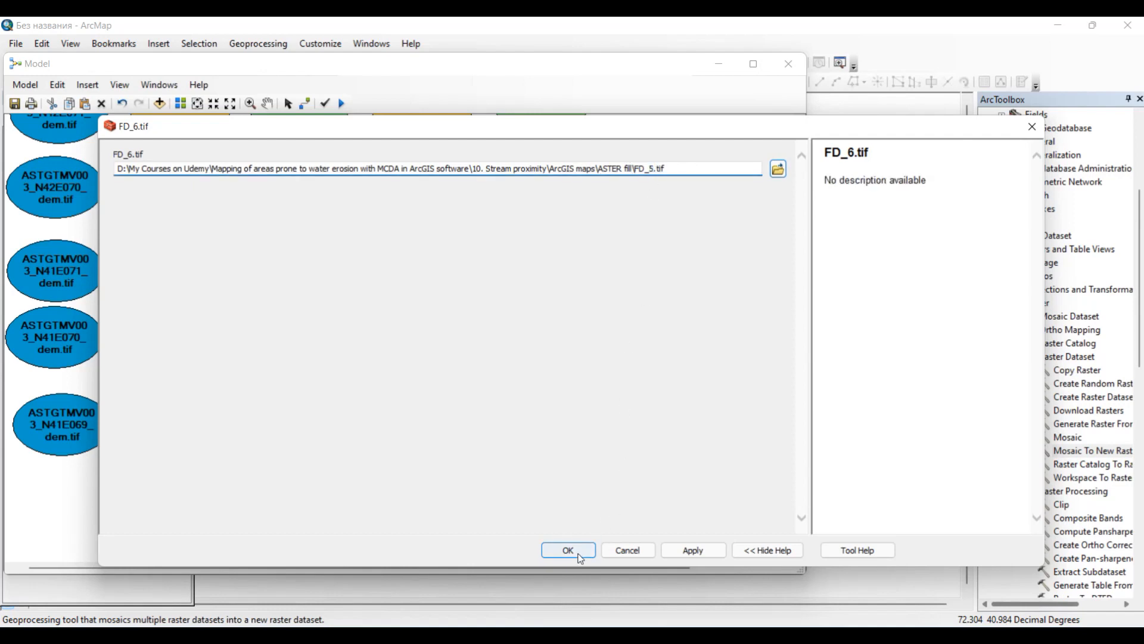
click(568, 550)
double_click(701, 304)
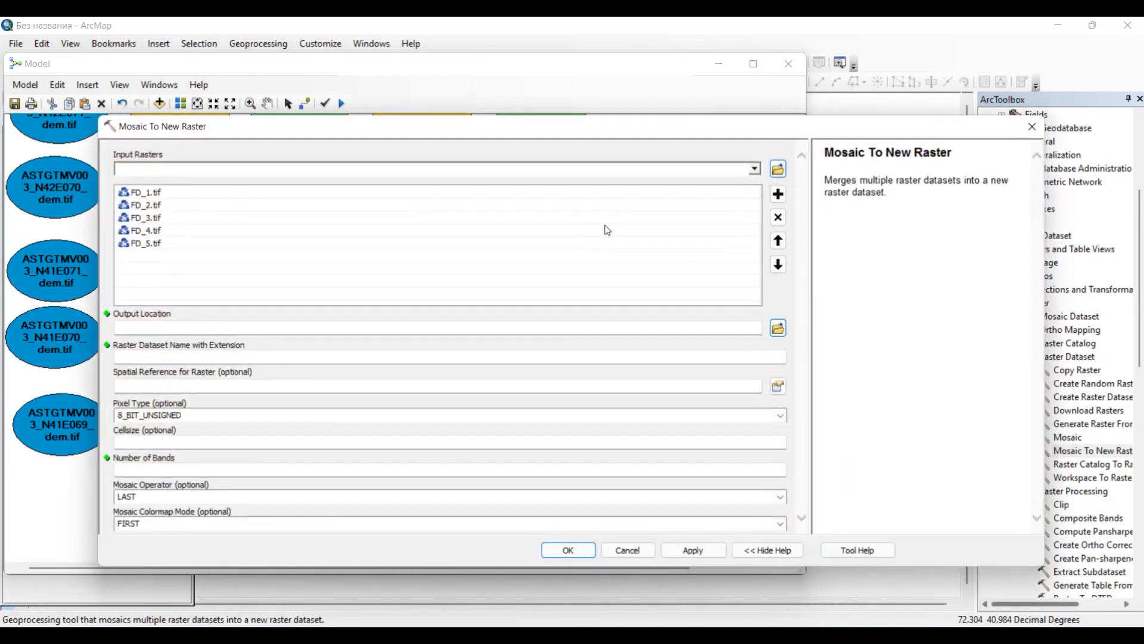
click(780, 328)
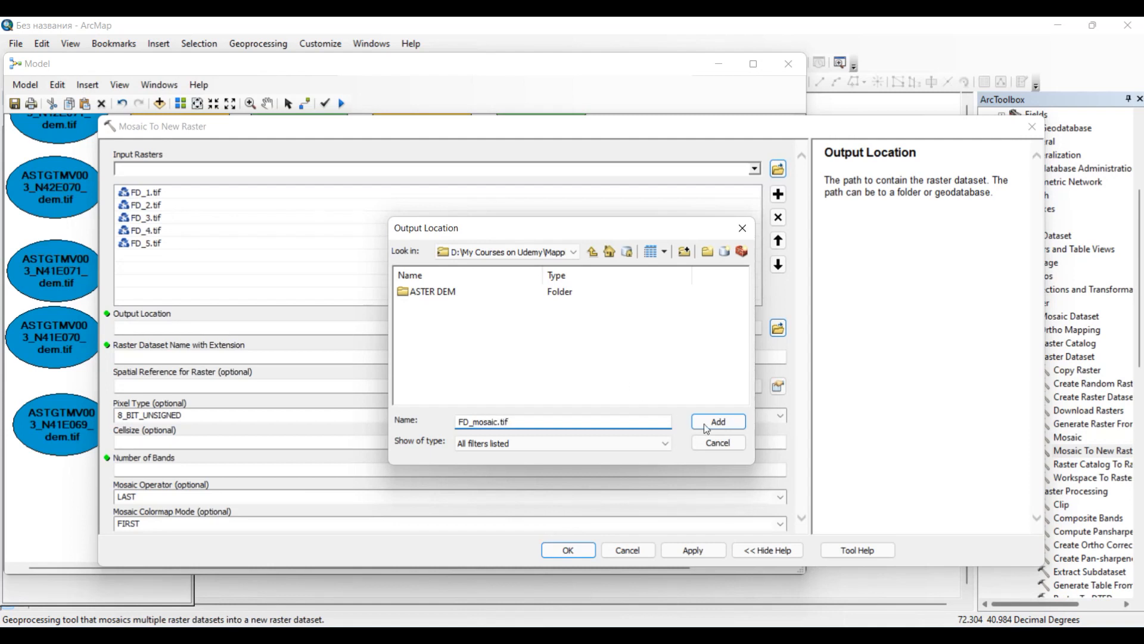
click(723, 426)
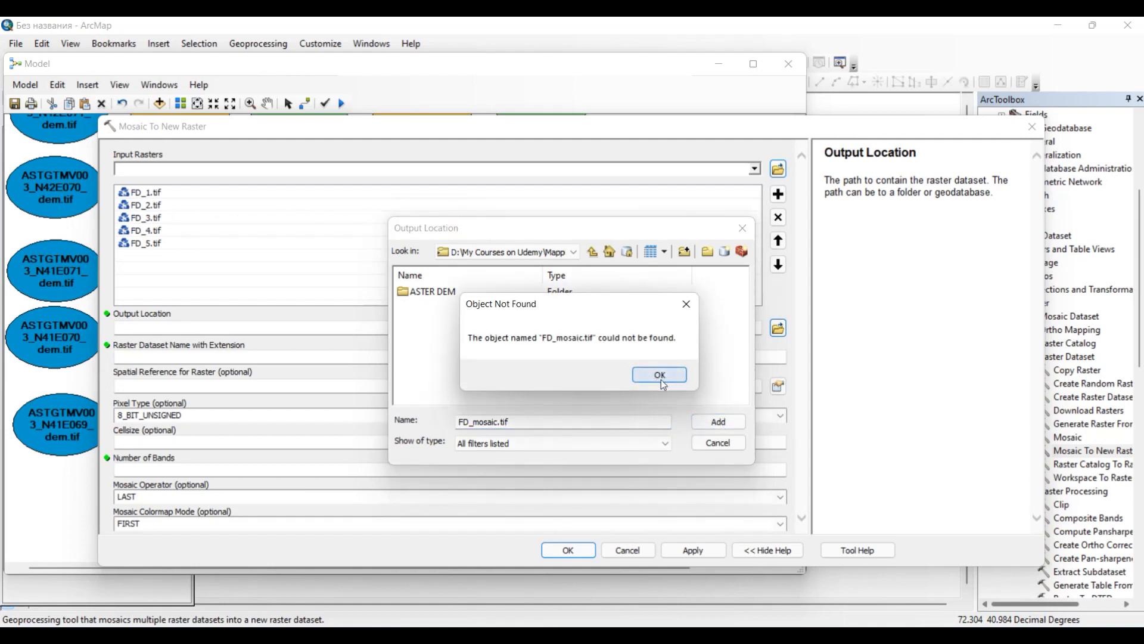
click(660, 375)
click(626, 253)
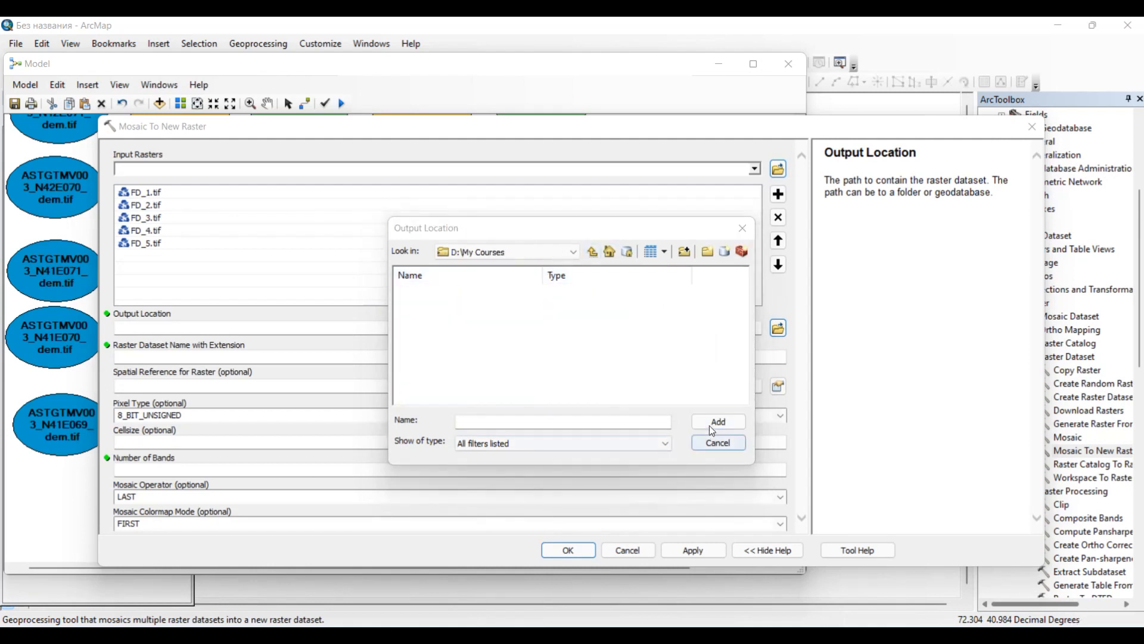
click(713, 426)
click(715, 447)
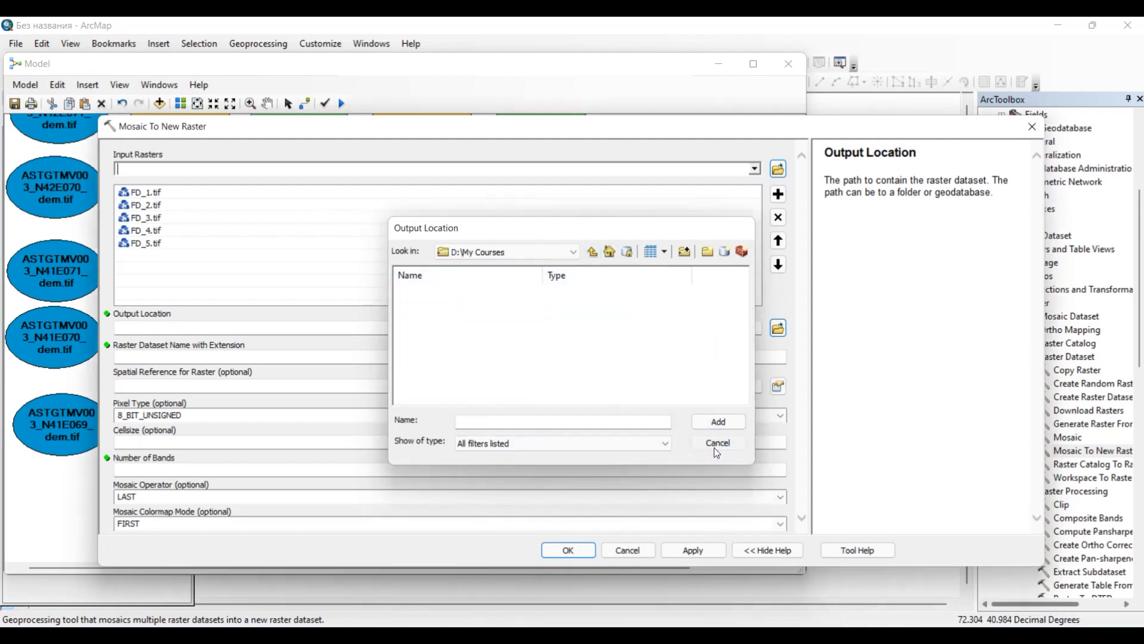
Set the mosaic's output location to the ASTER DEM folder under 7. Slope and name the raster dataset FD_mosaic.tif.
click(778, 328)
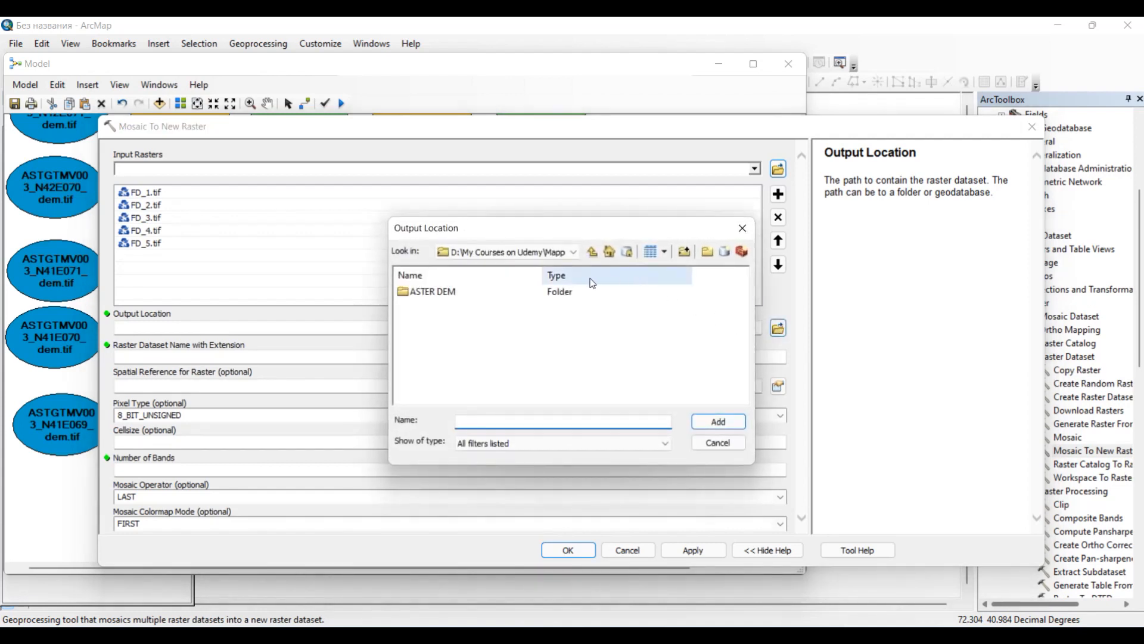
click(432, 292)
click(719, 421)
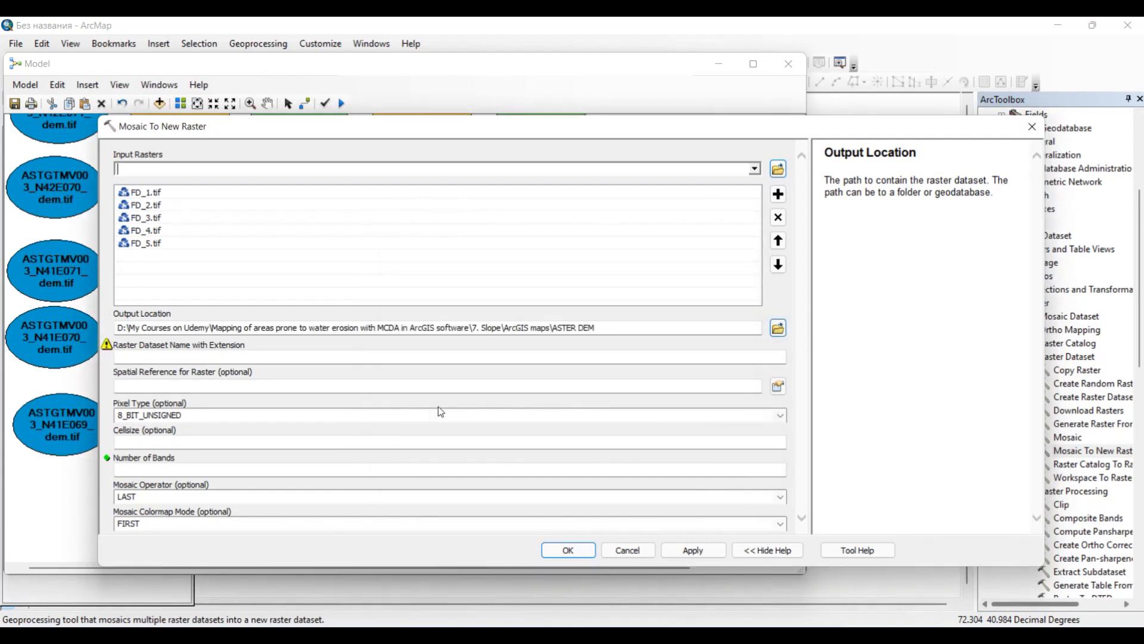
click(206, 357)
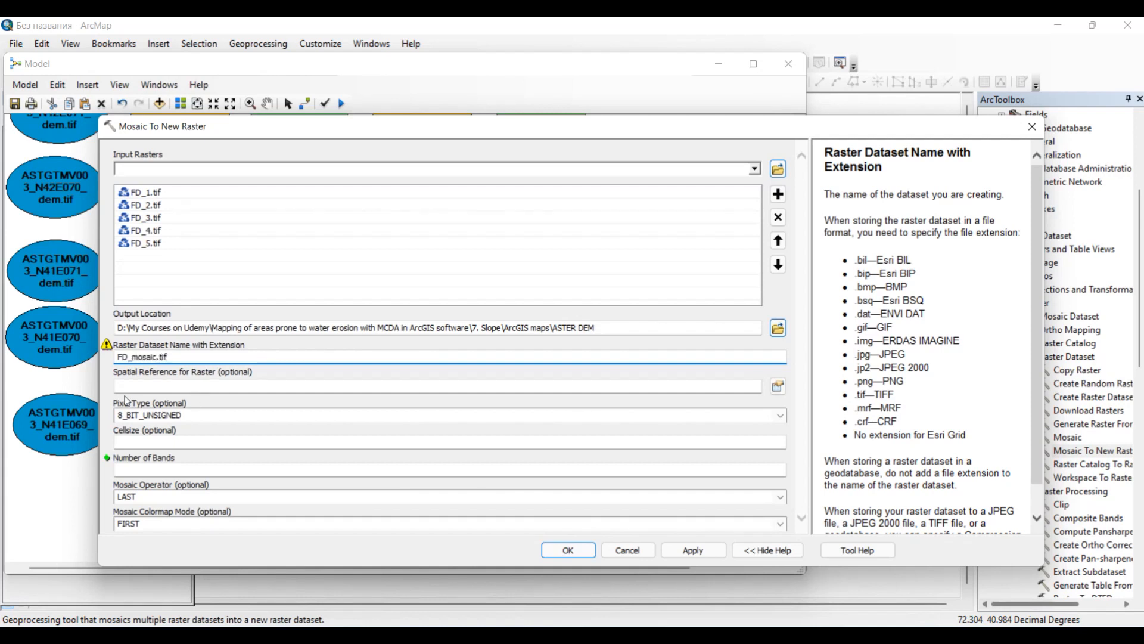
Set the mosaic's number of bands to 1, keep the other options at their defaults and apply the tool settings.
click(184, 388)
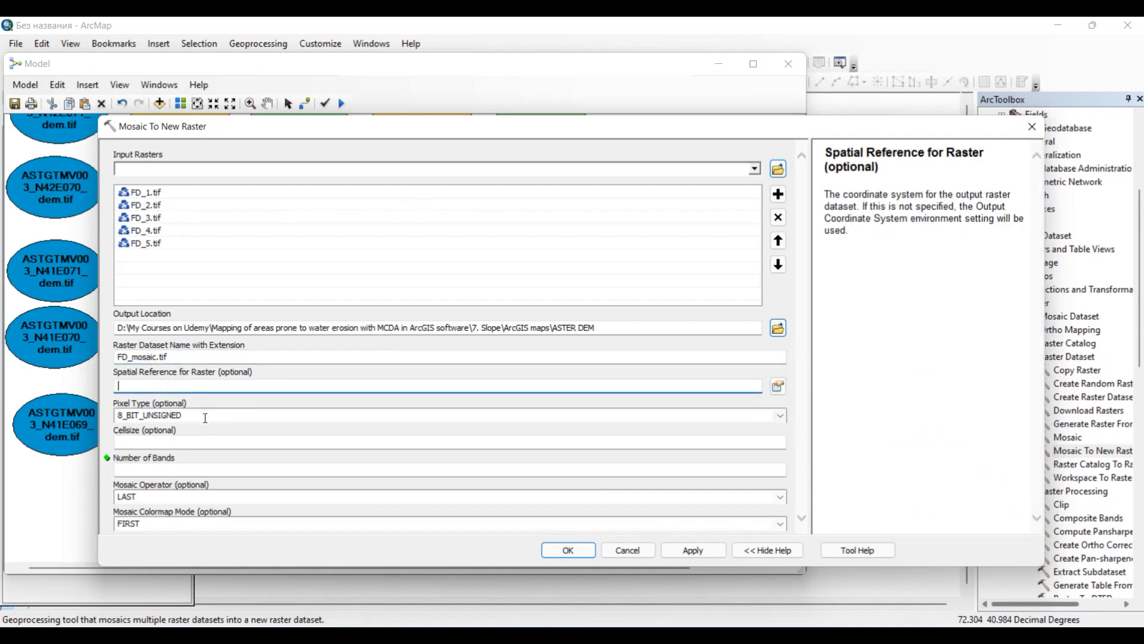
click(166, 471)
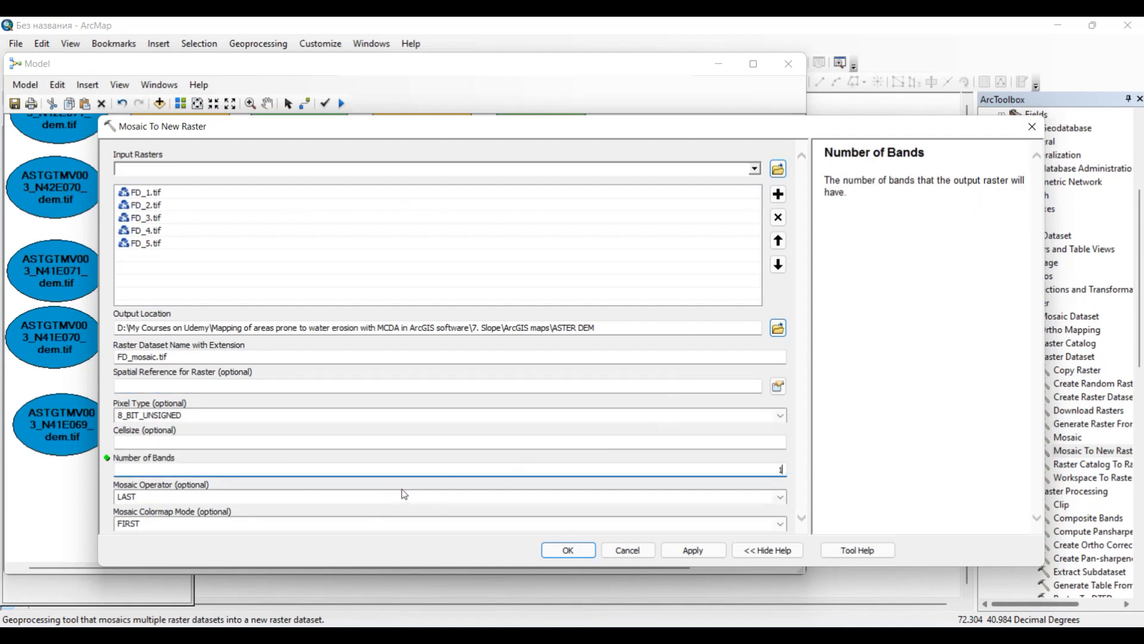
click(432, 499)
click(180, 387)
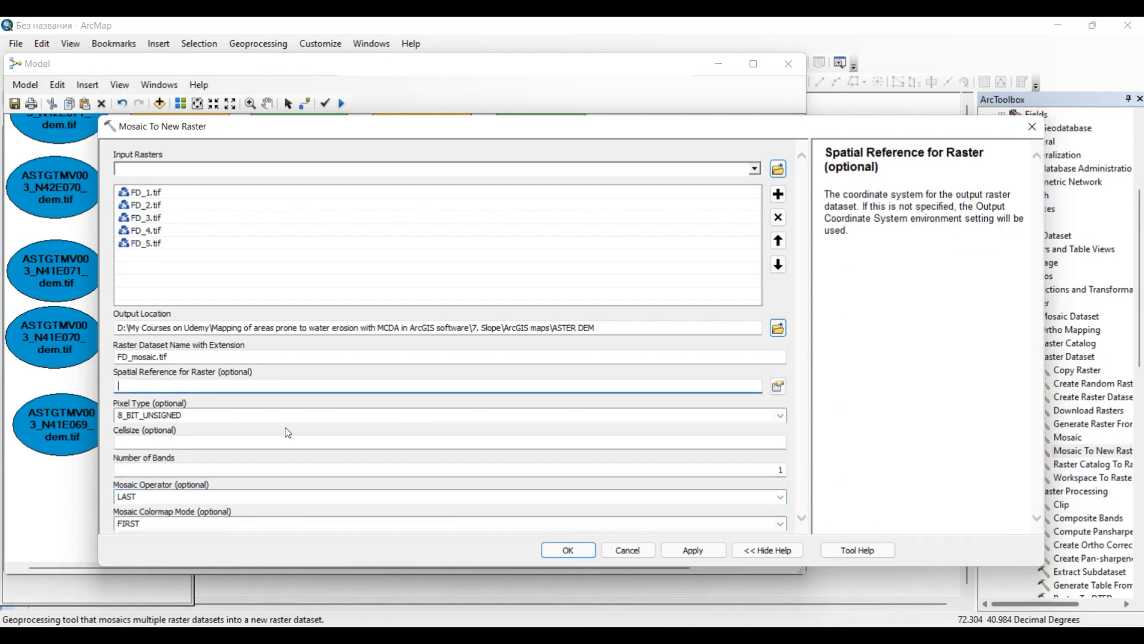
click(568, 550)
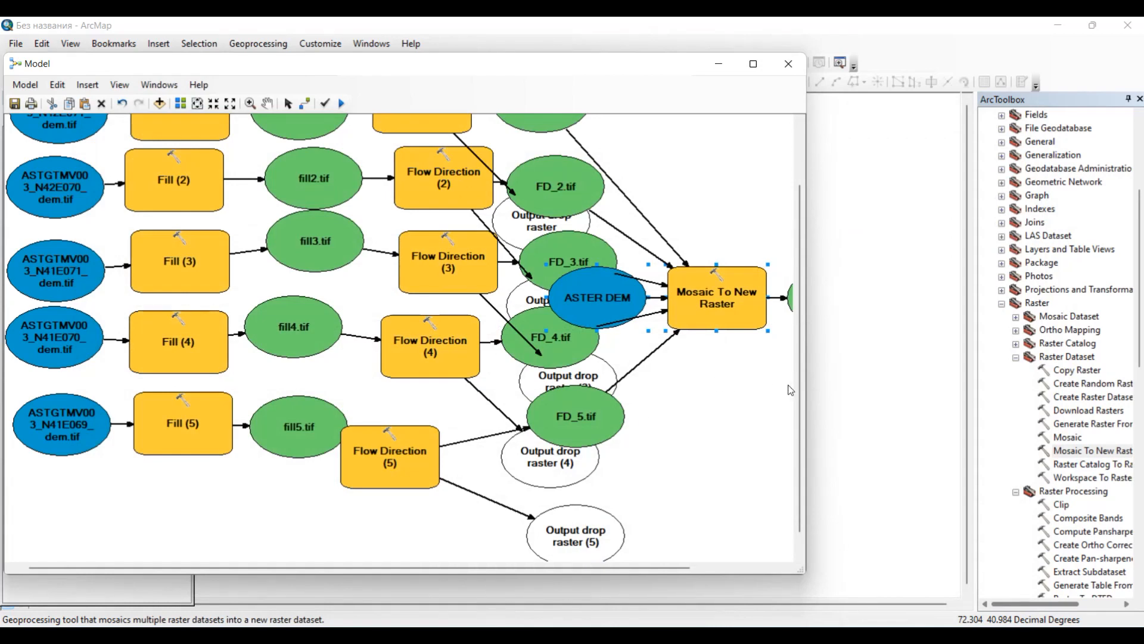
Widen the model window, run the whole model and dismiss its progress report on completion.
drag(805, 382, 1105, 395)
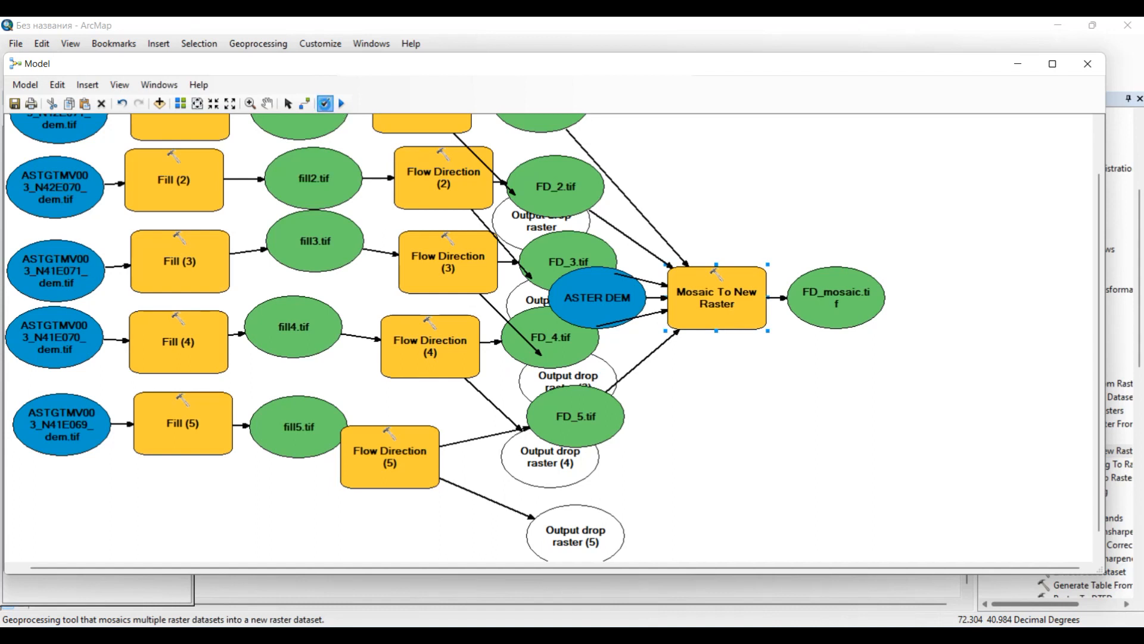
click(341, 106)
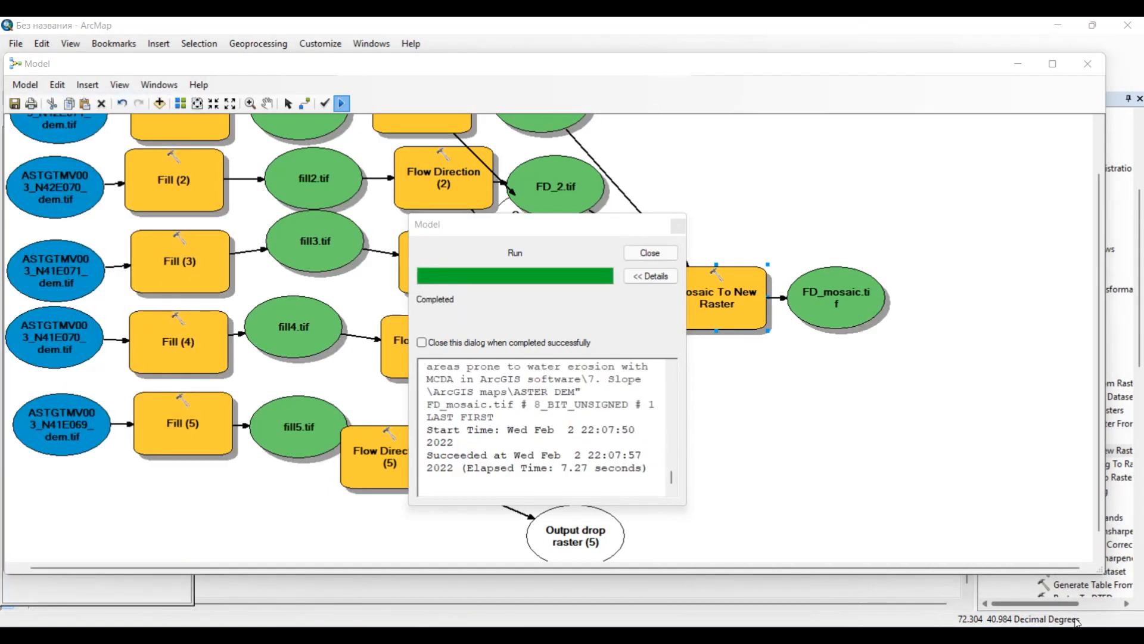
click(649, 252)
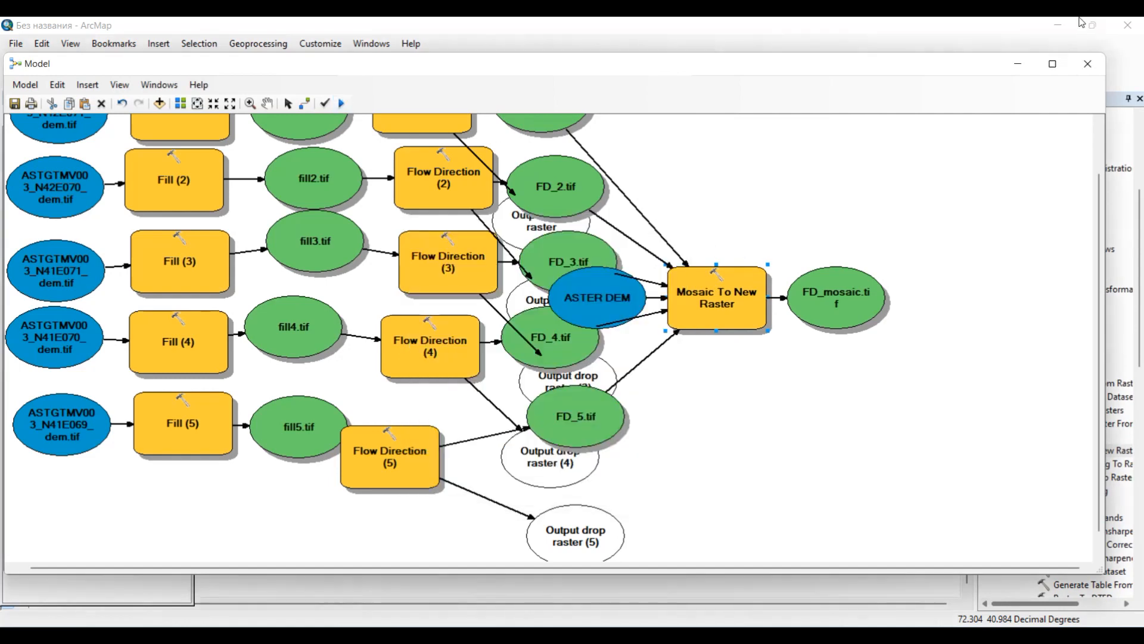
Minimize the model window and add FD_mosaic.tif from the ASTER DEM folder to the map's layers.
click(1012, 65)
right_click(50, 134)
click(83, 143)
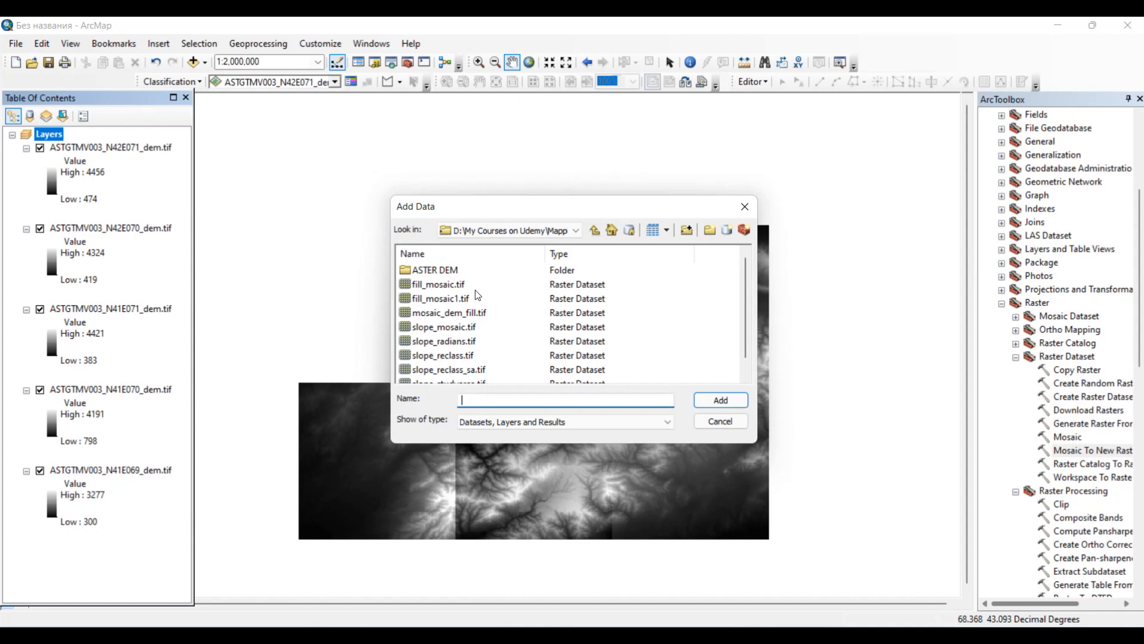
double_click(433, 271)
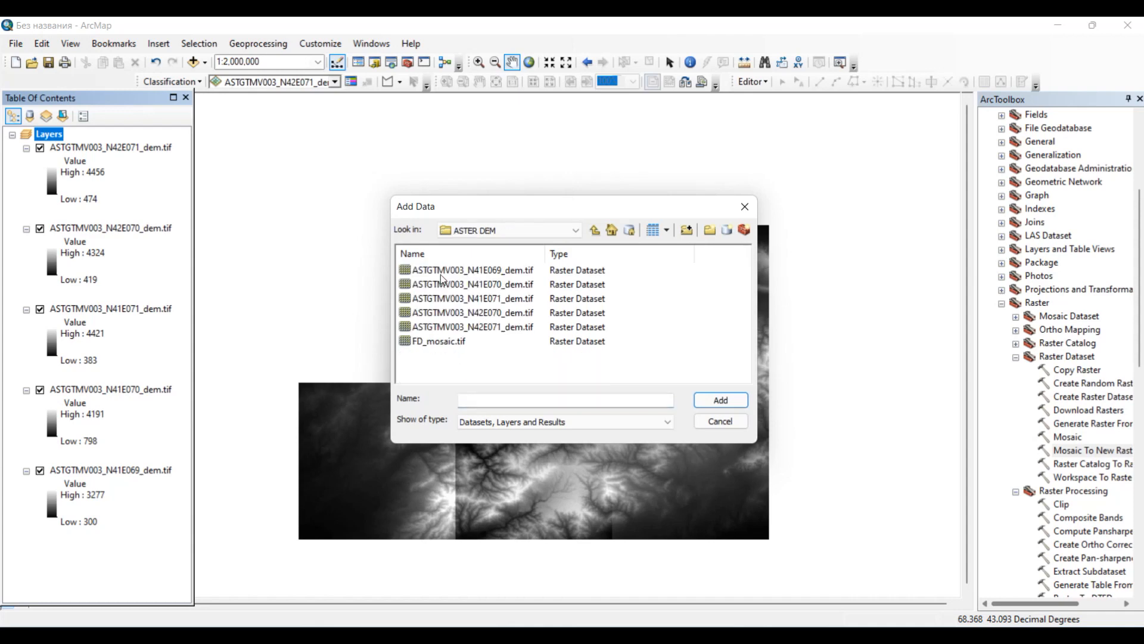
click(451, 346)
click(718, 401)
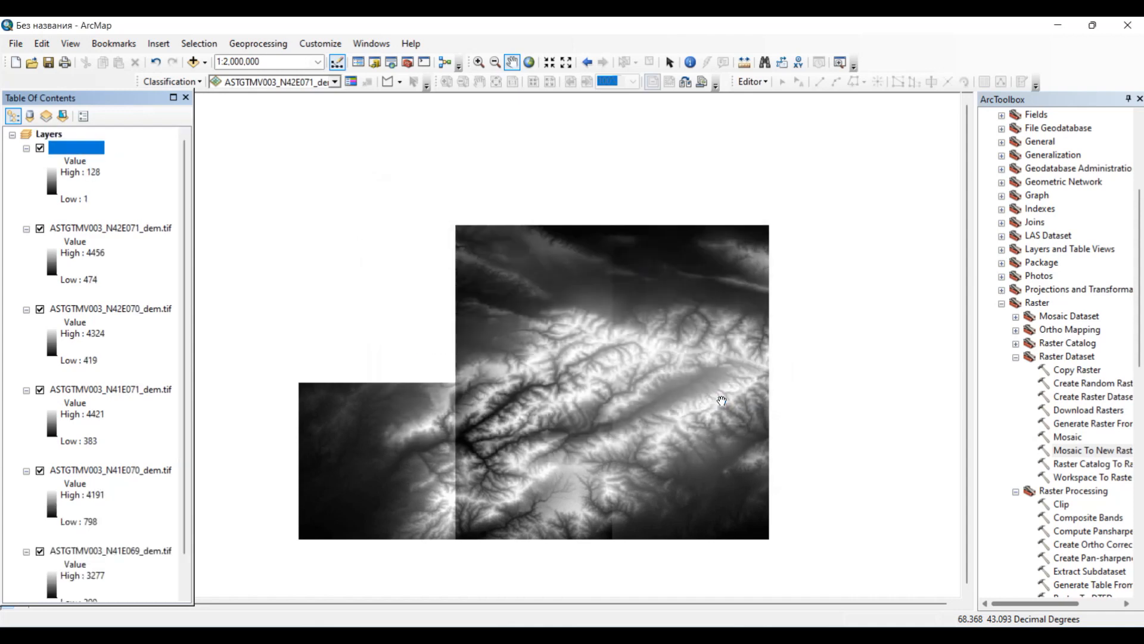
Add the flow accumulation raster FA_mosaic_UTM.tif to the map and view it at 1:1,000,000.
right_click(42, 134)
click(89, 143)
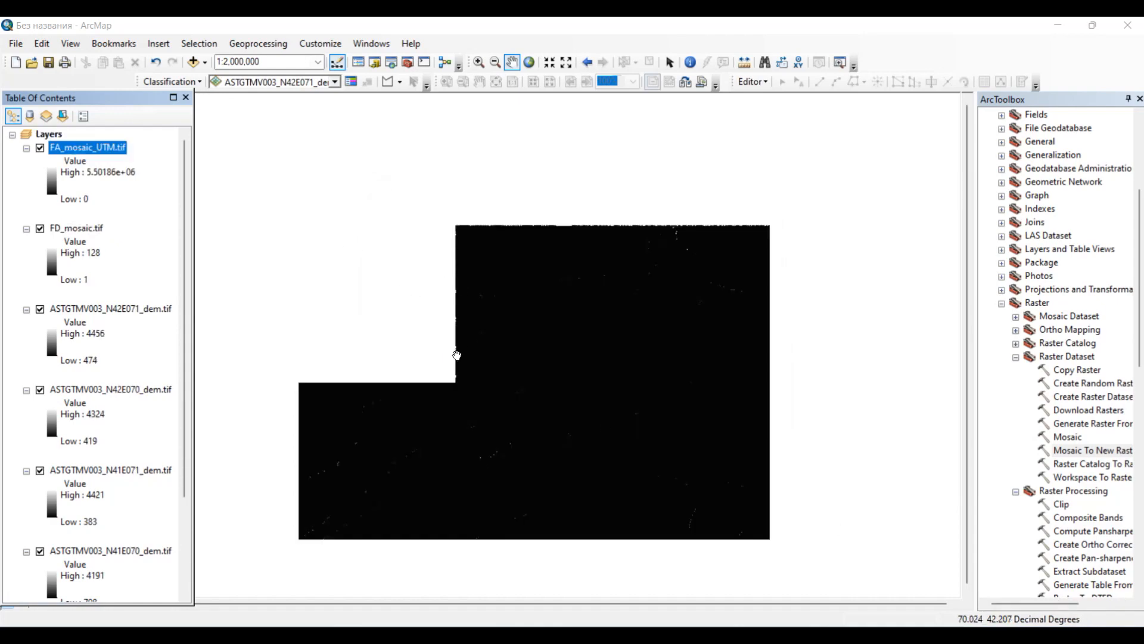
scroll(526, 396, down, 2)
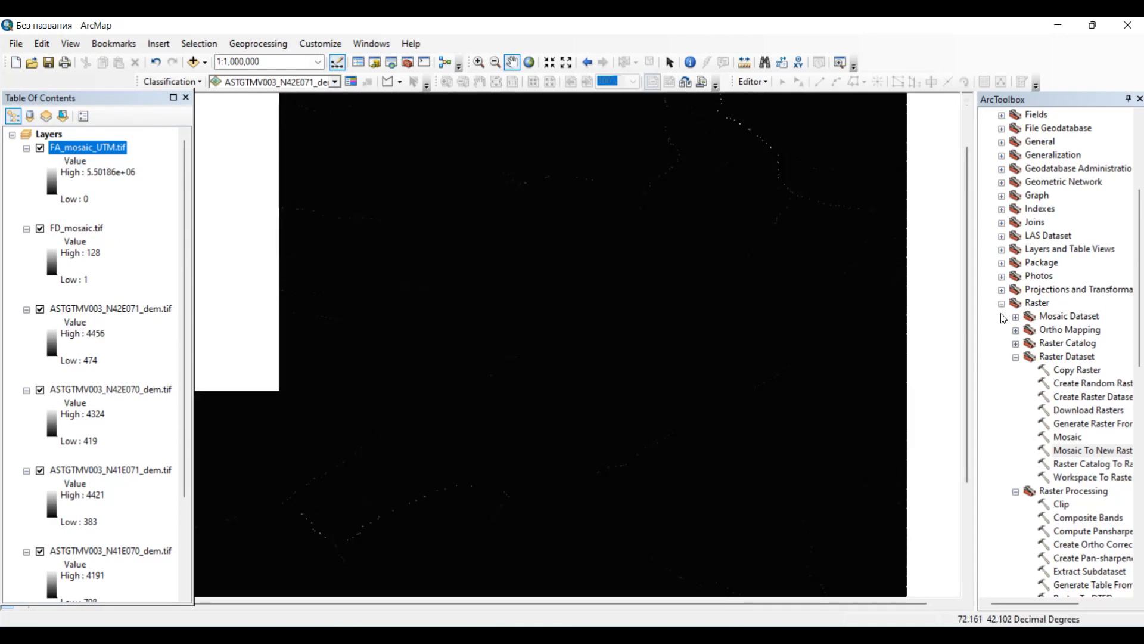
Collapse the Raster toolset and the Data Management Tools toolbox in the toolbox tree.
click(1001, 304)
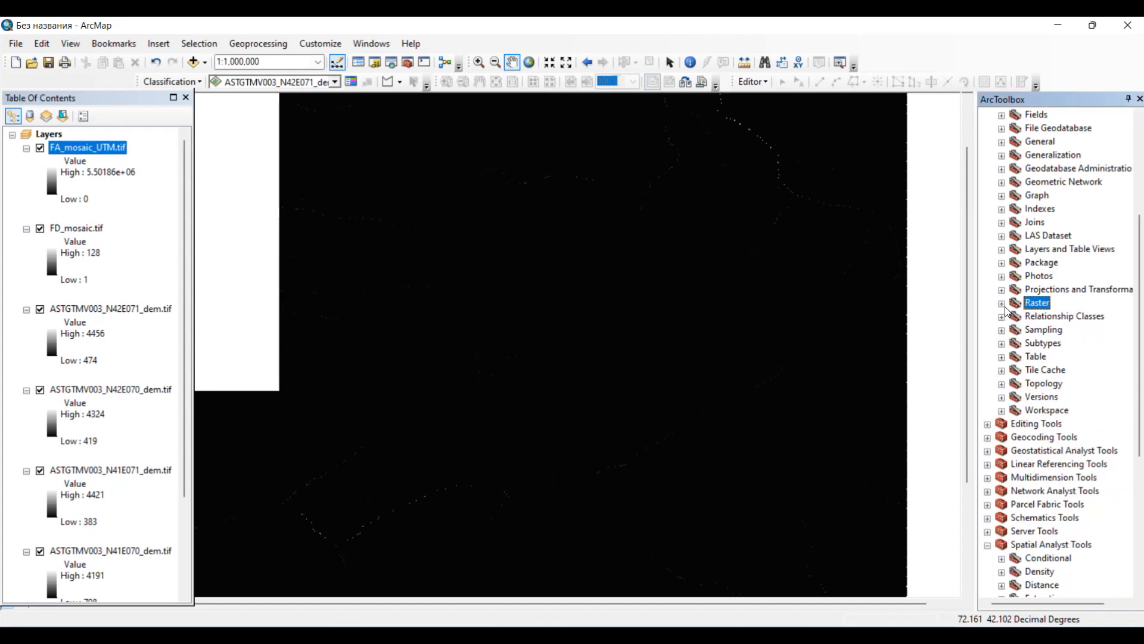
scroll(989, 382, up, 4)
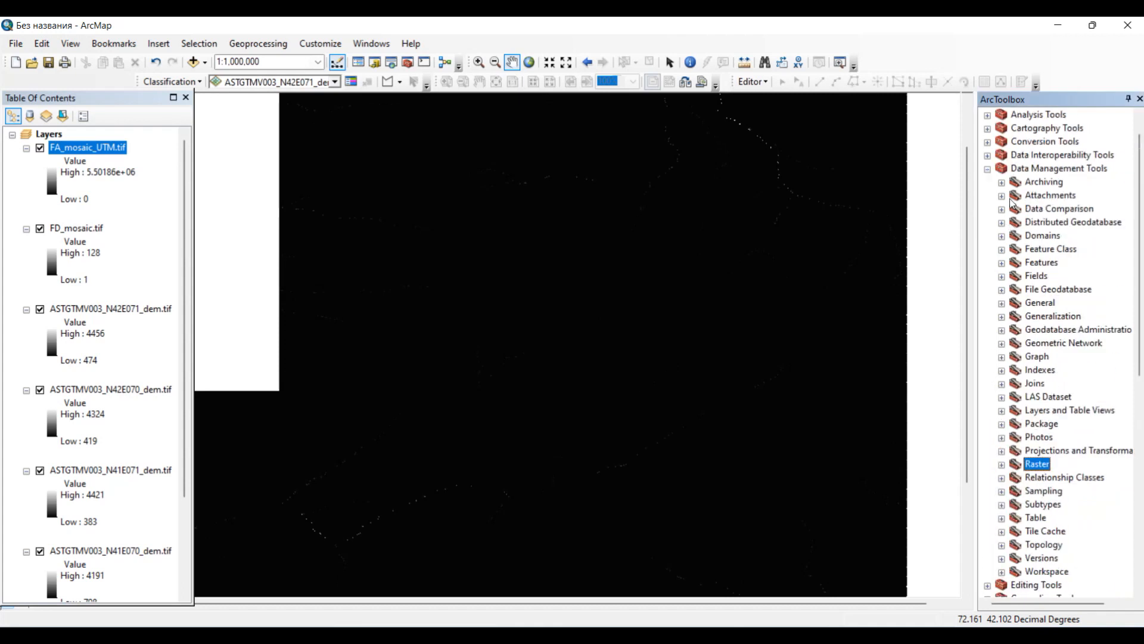
click(987, 168)
scroll(989, 363, down, 1)
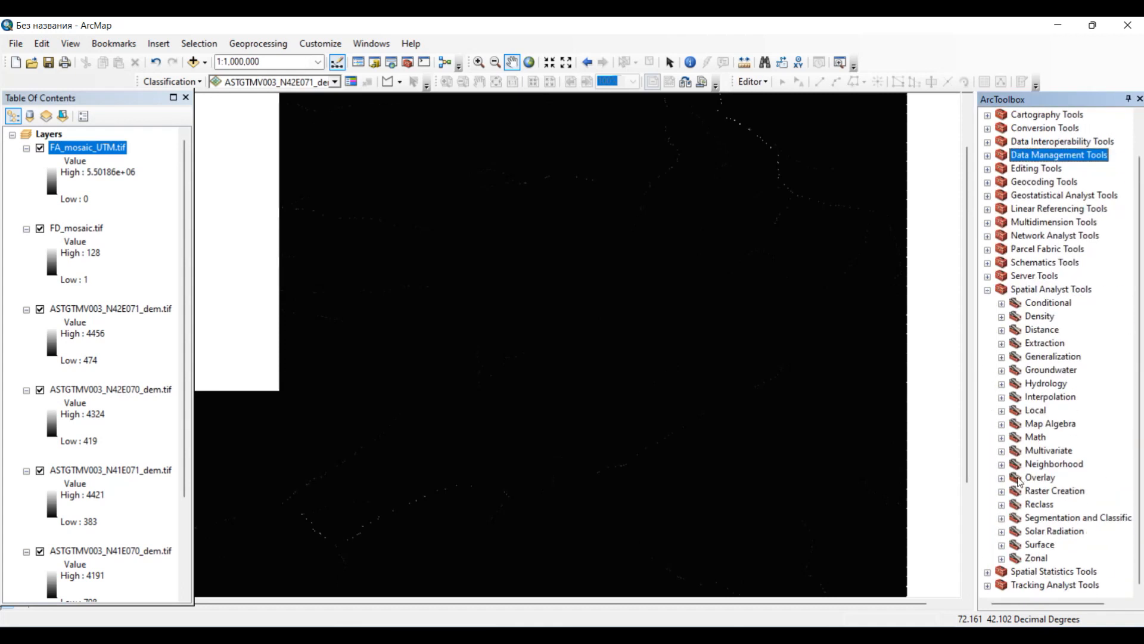
Identify the flow accumulation pixel values at several points along and beside the main stream line, finishing by closing the results window.
drag(715, 450, 767, 414)
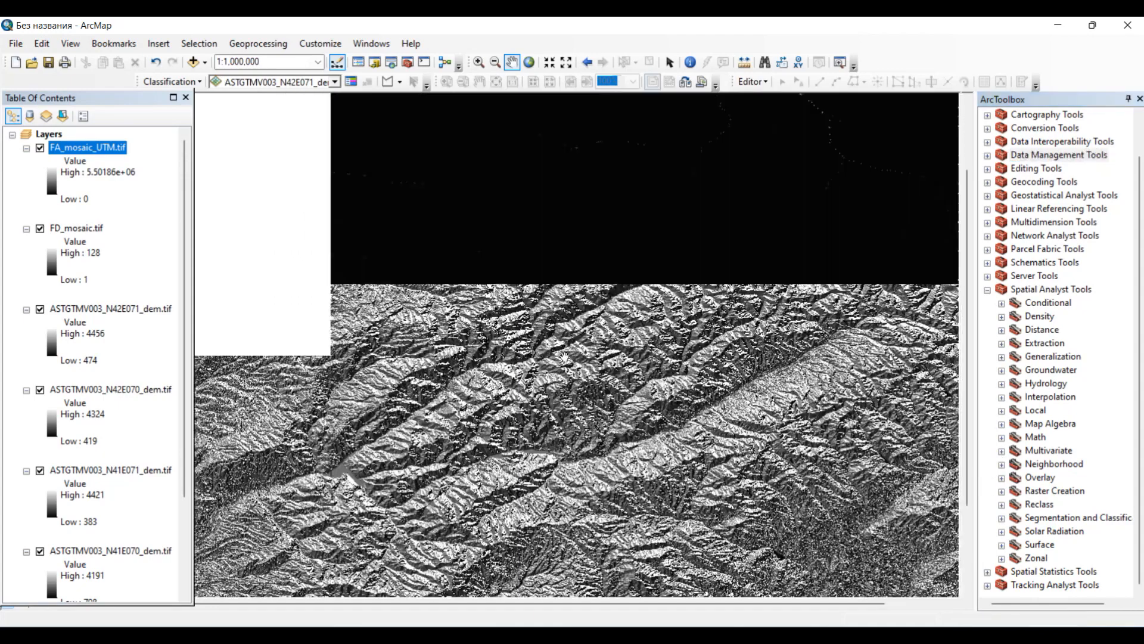
right_click(110, 150)
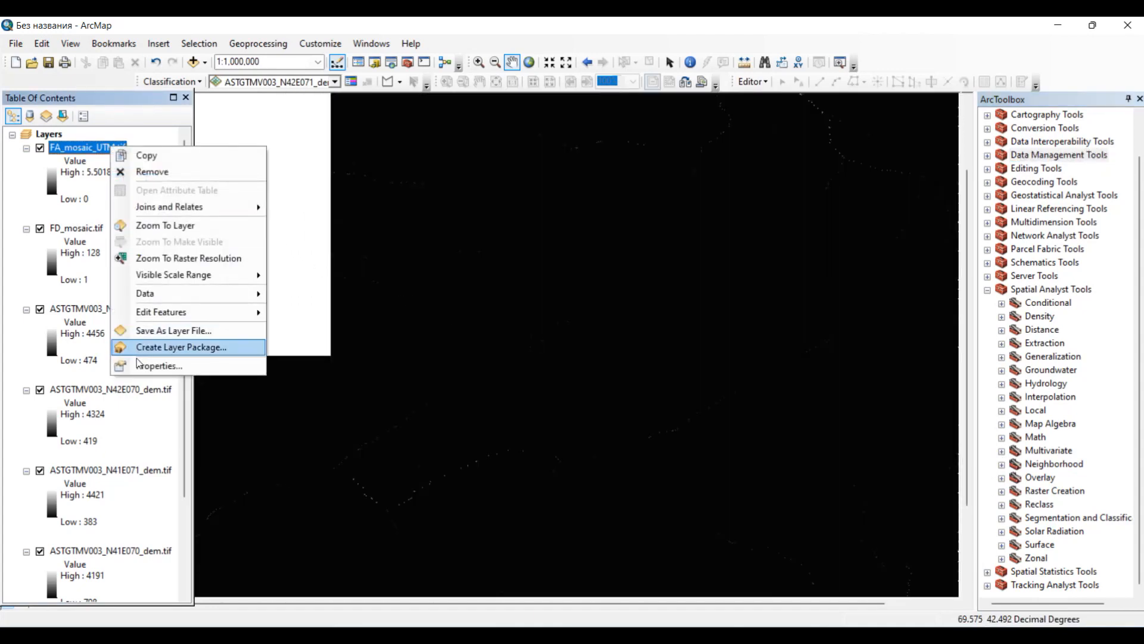
scroll(592, 421, up, 5)
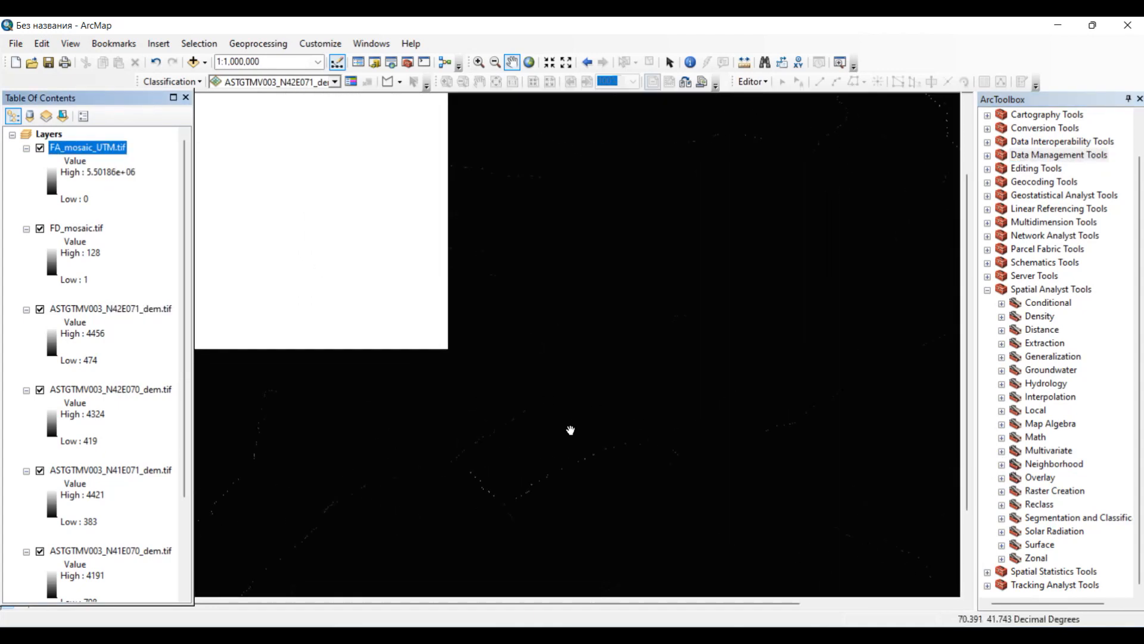
scroll(625, 497, up, 3)
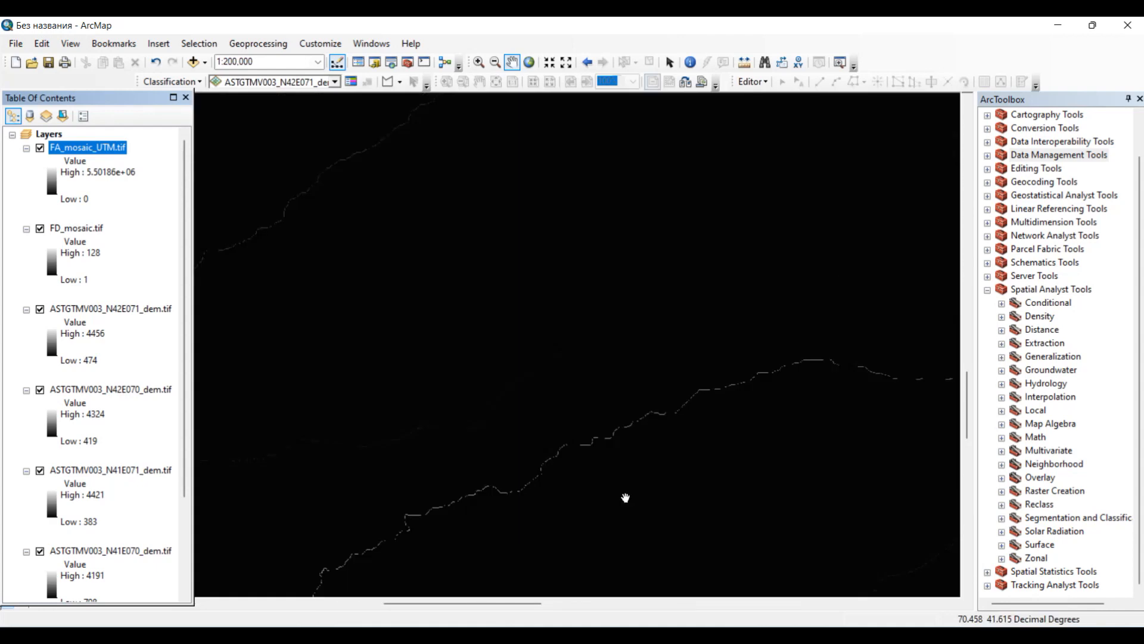
scroll(602, 388, up, 2)
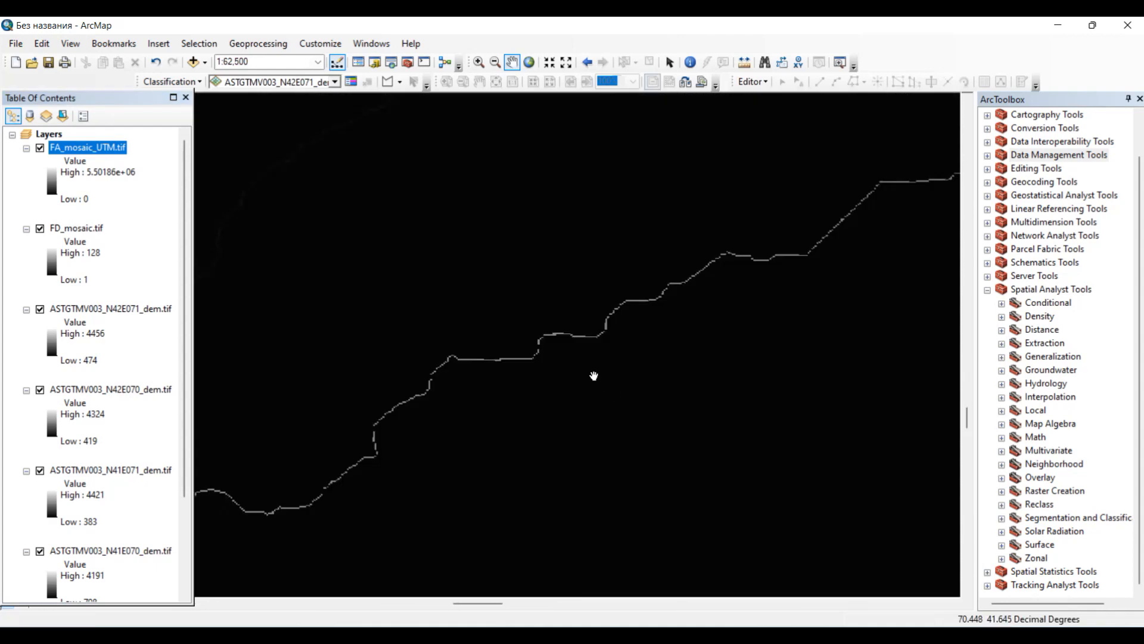
click(690, 62)
scroll(560, 355, up, 2)
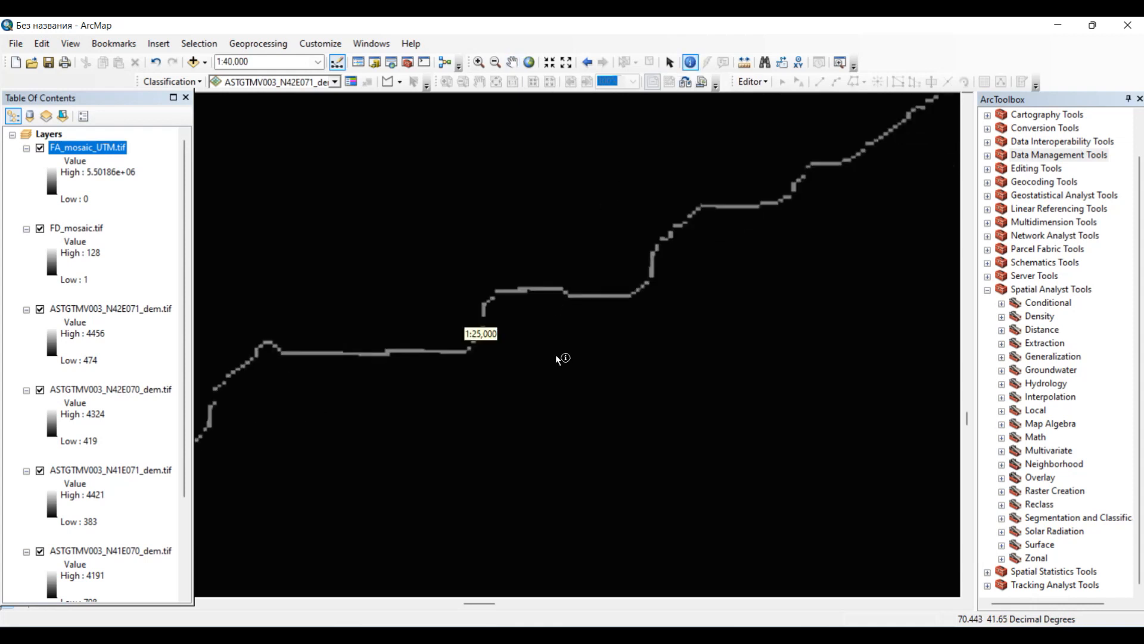
click(310, 355)
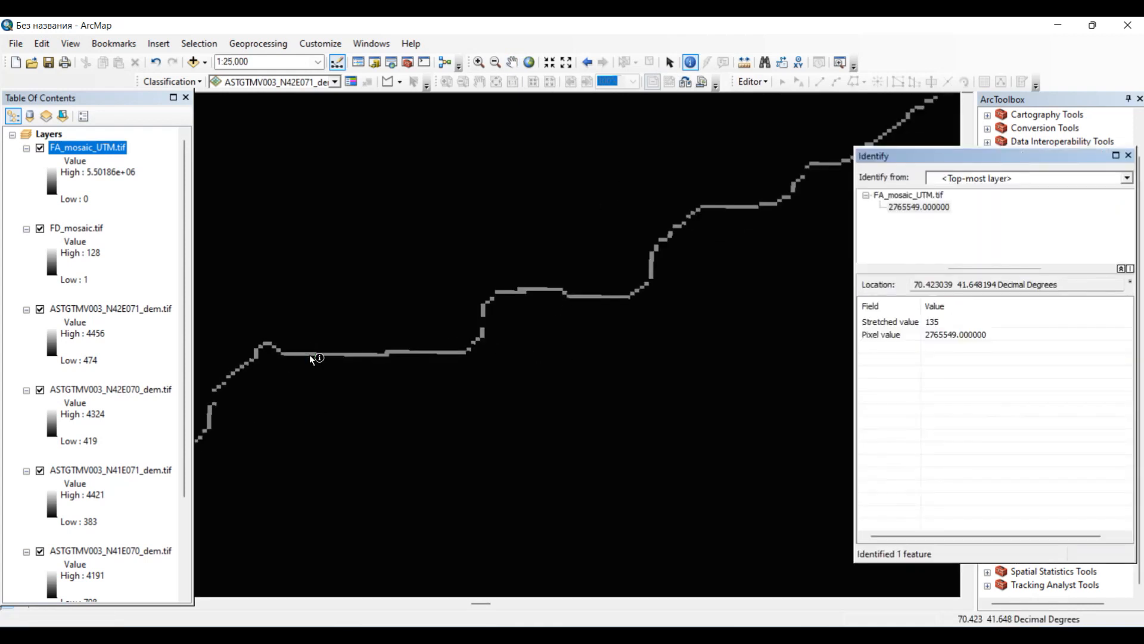
click(389, 350)
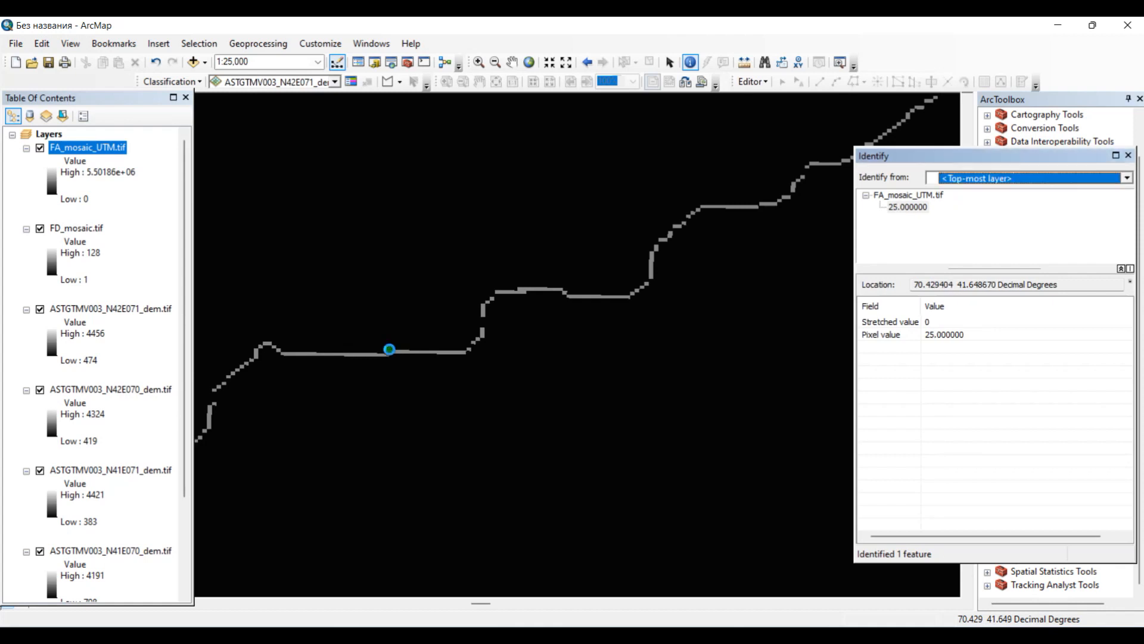
click(483, 311)
click(609, 297)
click(319, 361)
click(444, 351)
click(451, 351)
click(1102, 287)
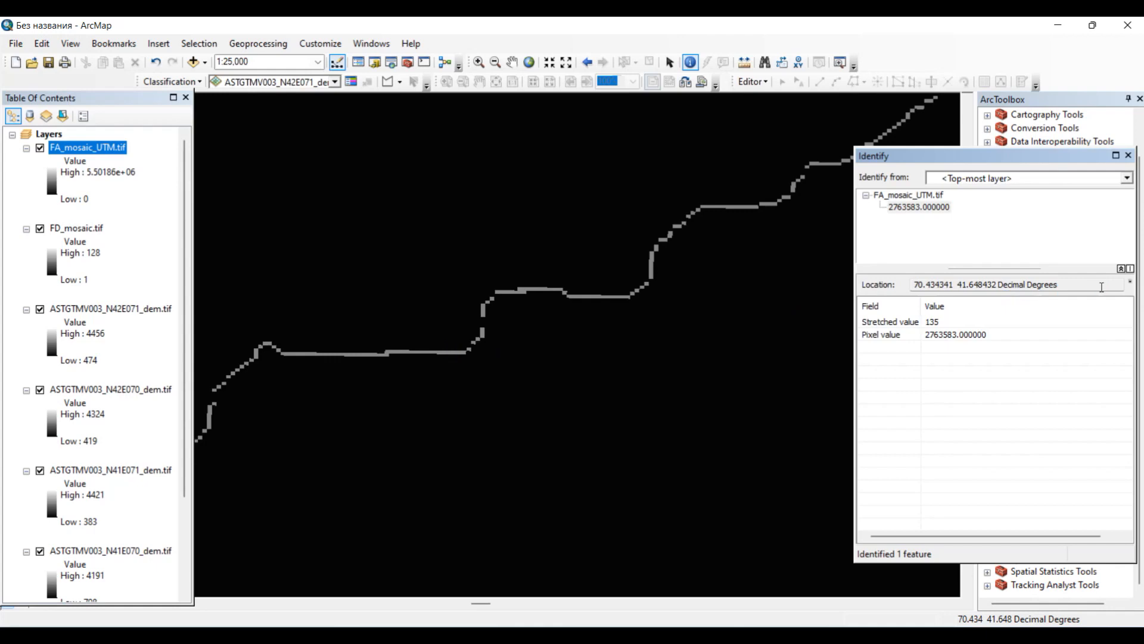
click(1128, 155)
Symbolize the FA_mosaic_UTM.tif layer as Classified with 2 Natural Breaks (Jenks) classes.
scroll(458, 320, up, 4)
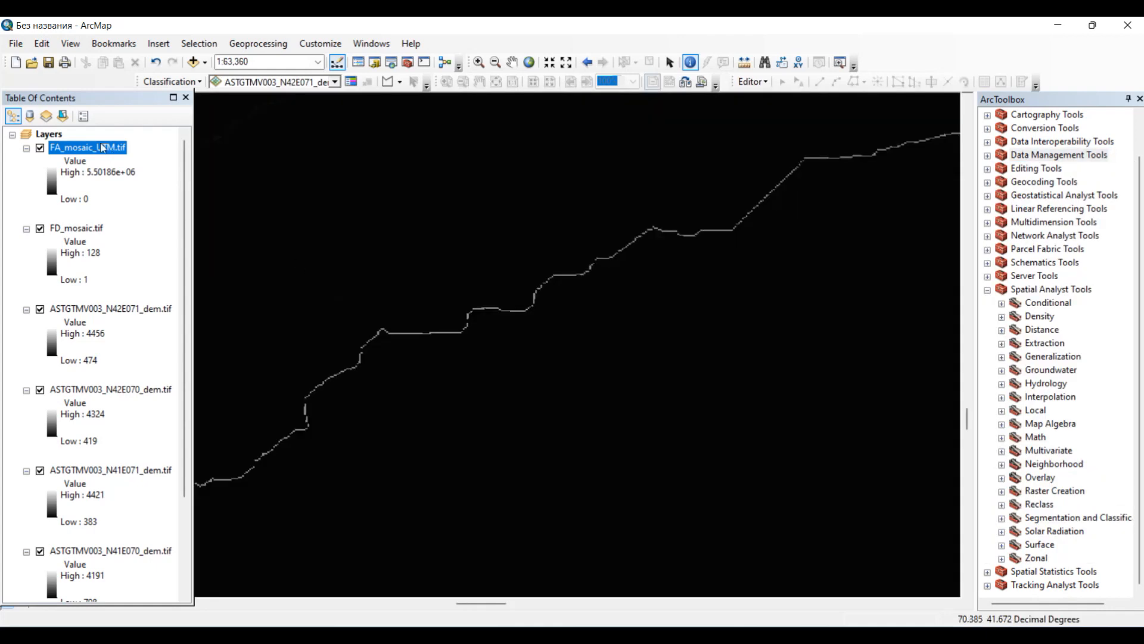
right_click(102, 147)
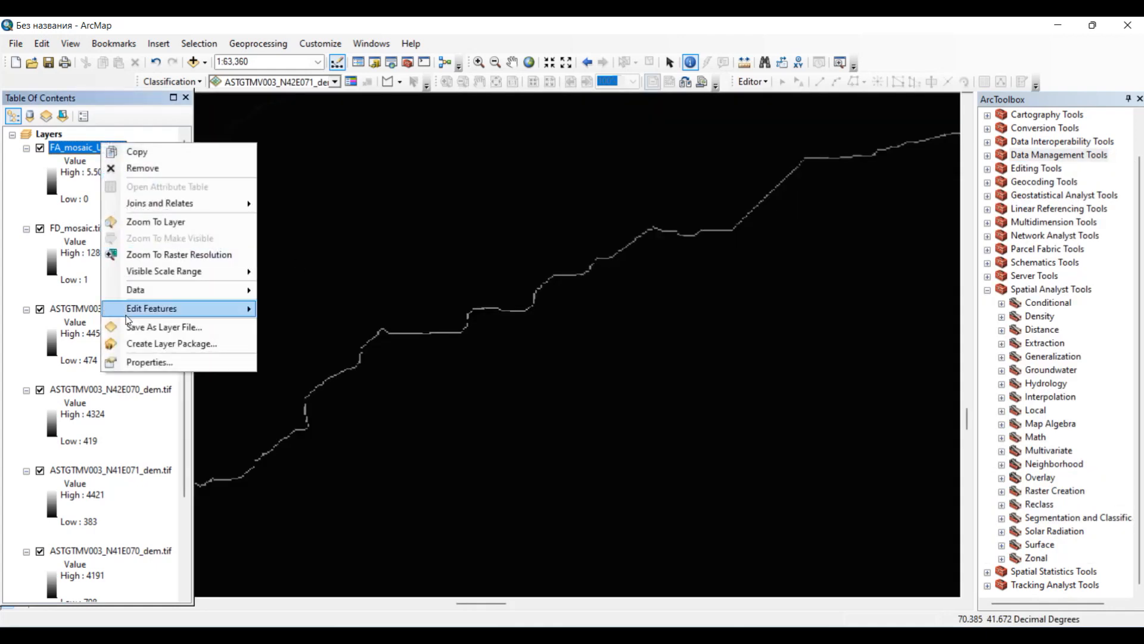
click(149, 362)
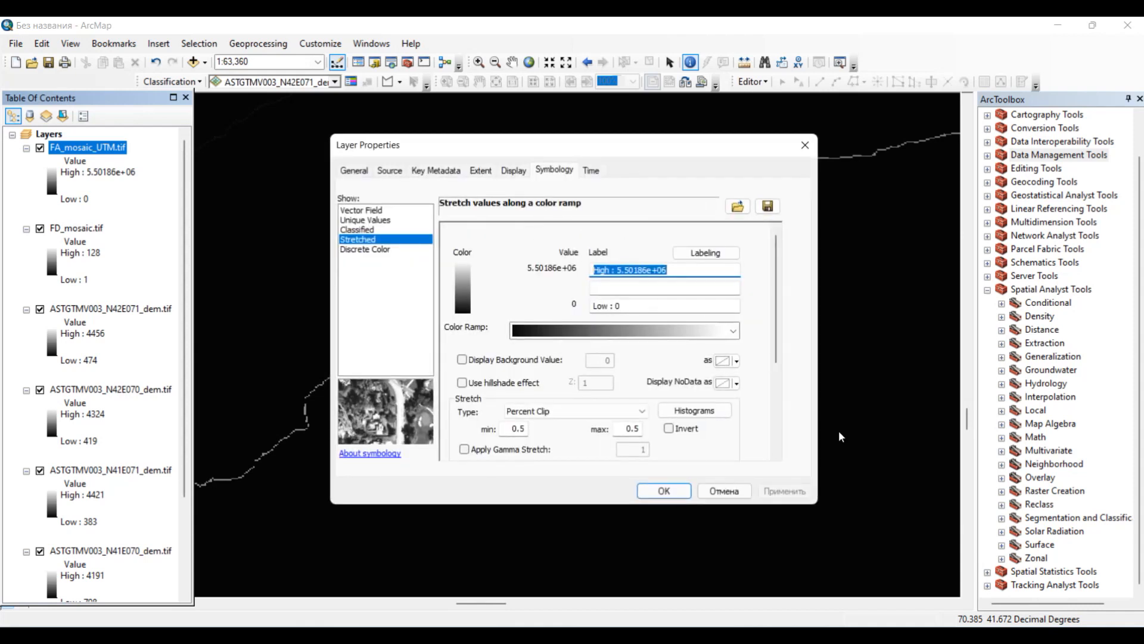
click(366, 230)
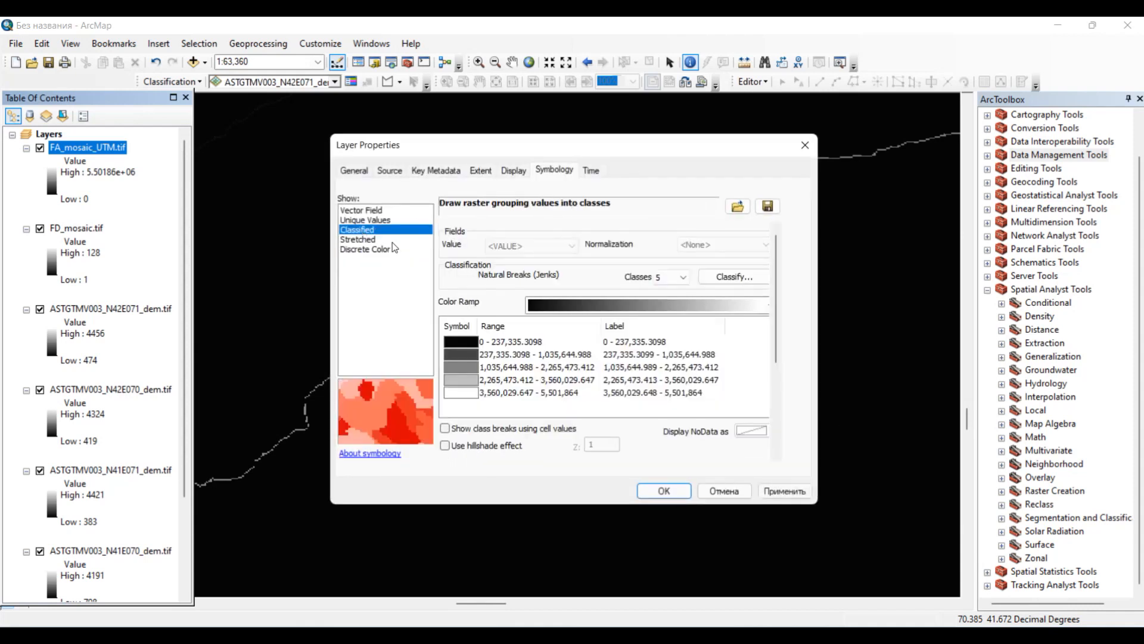
click(685, 276)
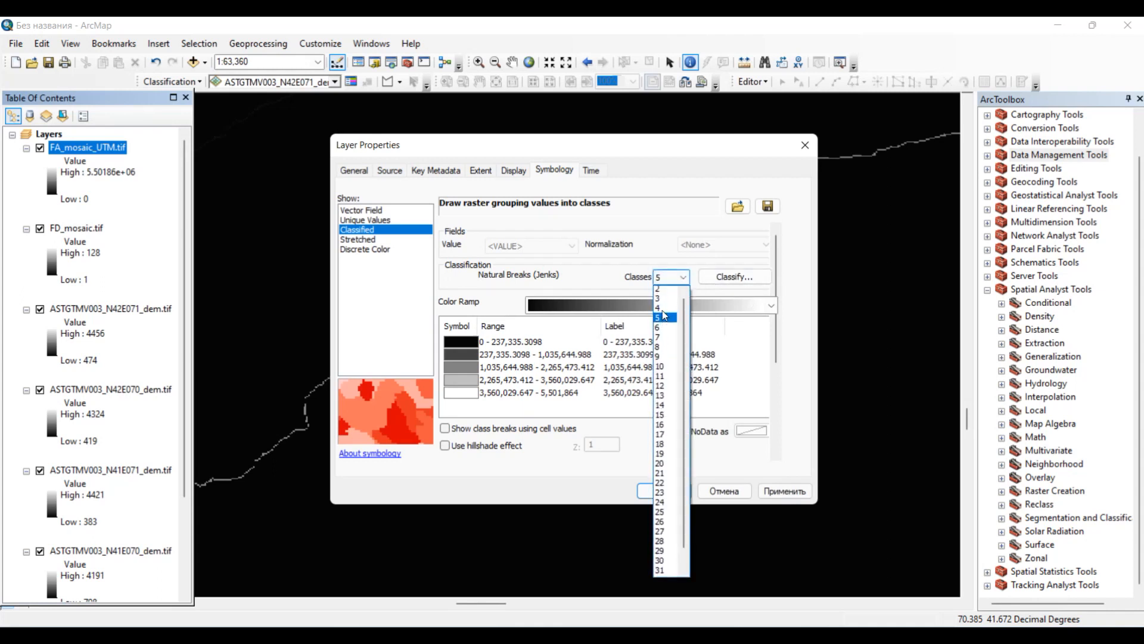
click(733, 276)
click(733, 277)
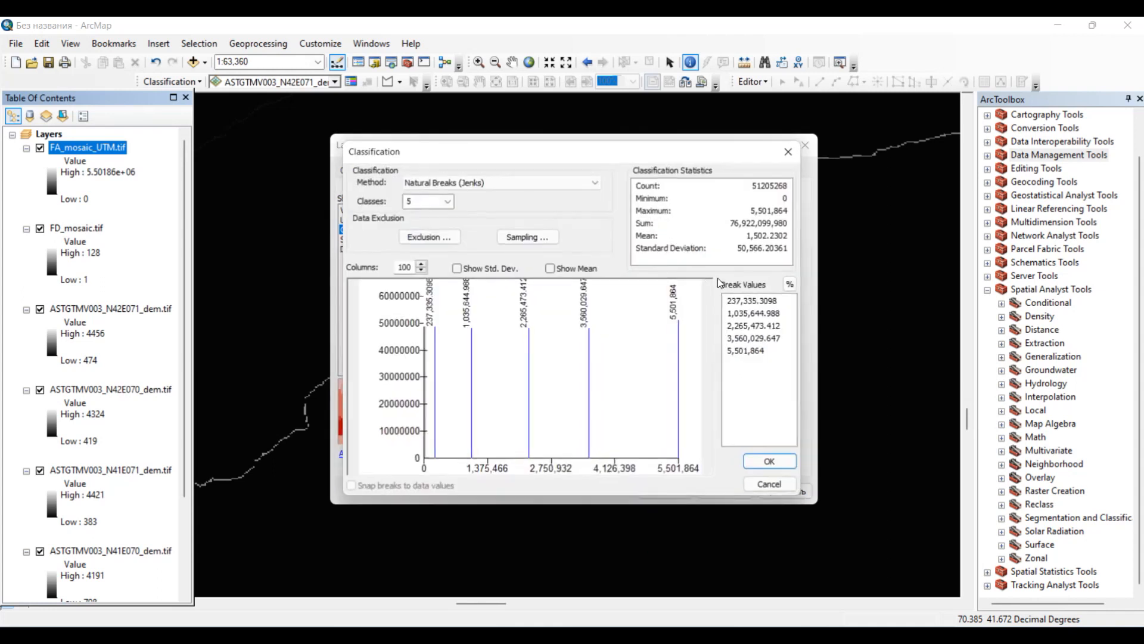
click(451, 199)
click(418, 224)
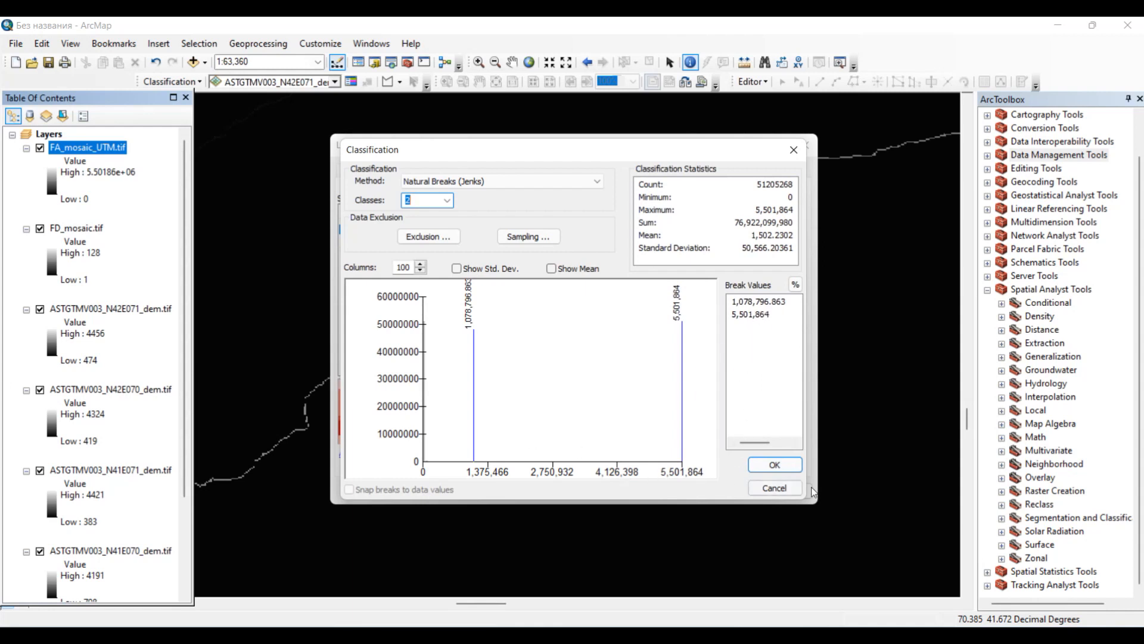
click(773, 458)
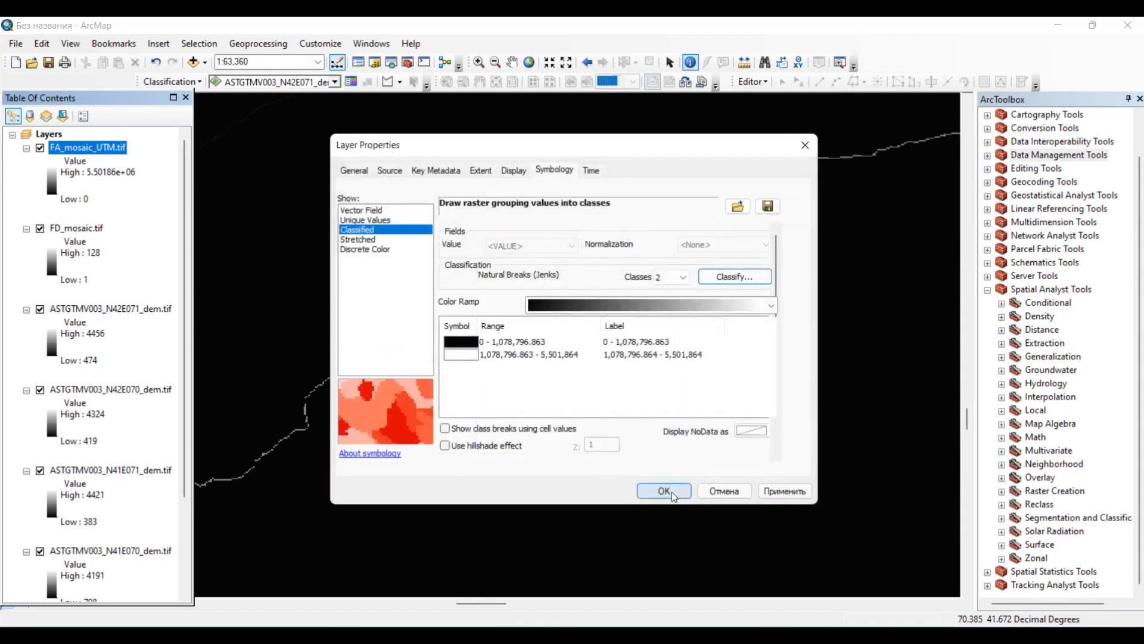
click(664, 491)
Examine the two-class flow accumulation raster across the whole mosaic and close up along the stream lines.
scroll(671, 477, up, 3)
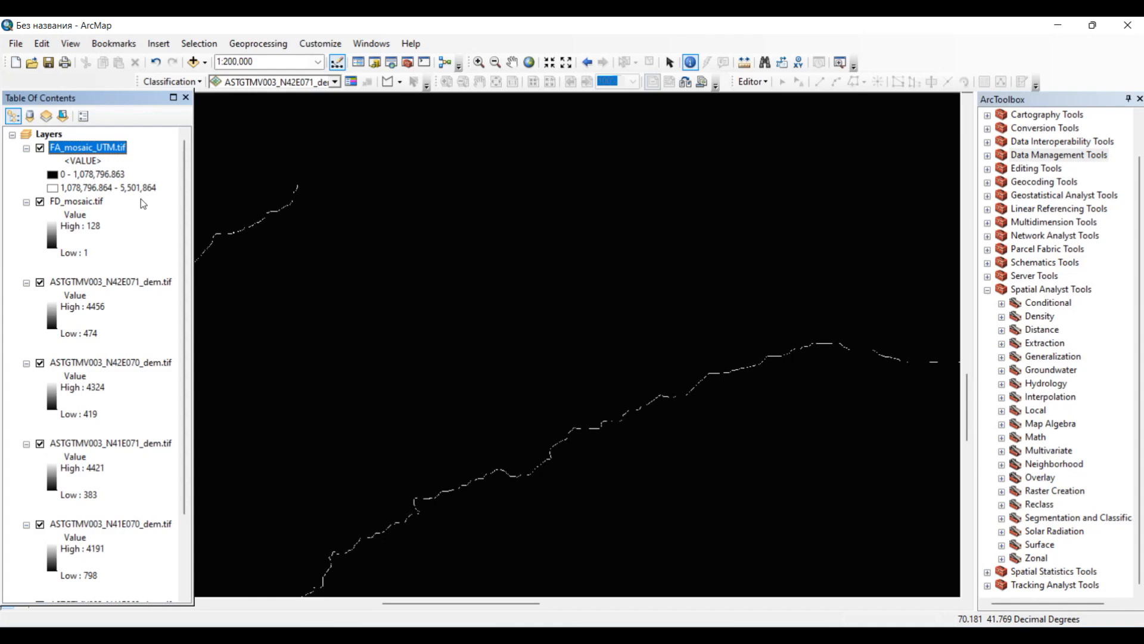
scroll(511, 395, up, 2)
scroll(620, 449, up, 2)
scroll(618, 449, up, 1)
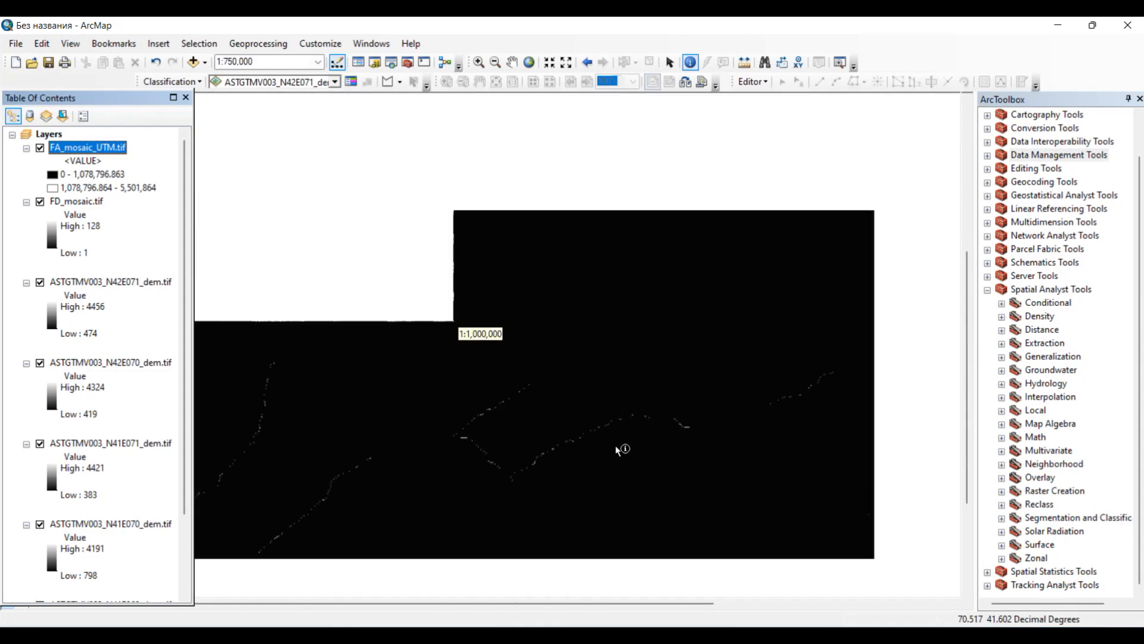
scroll(632, 451, down, 2)
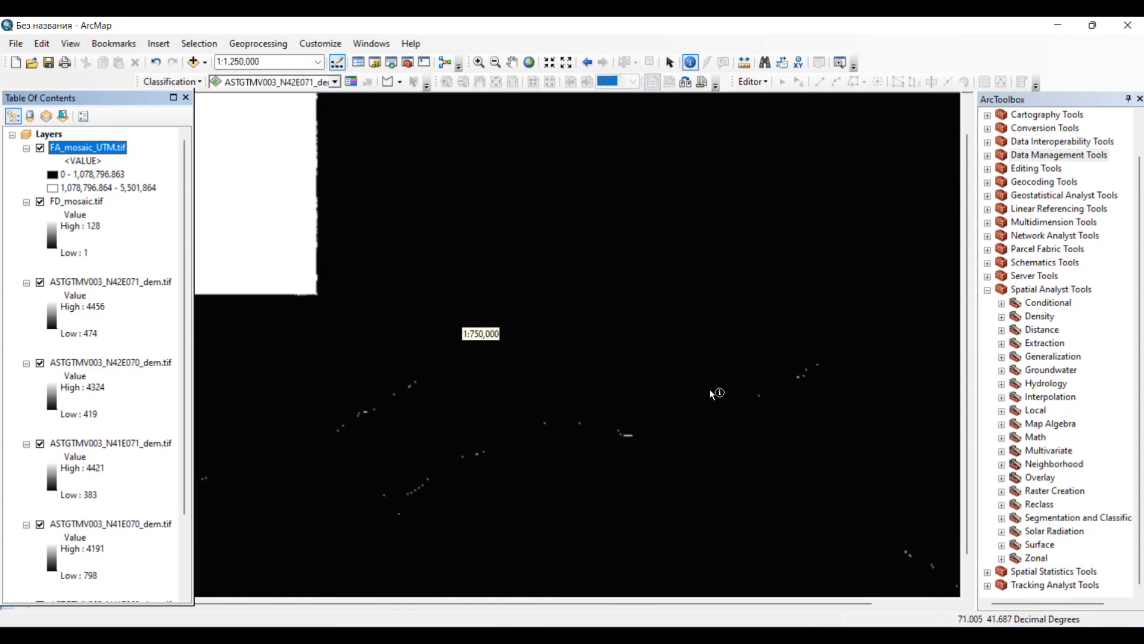
scroll(662, 424, down, 3)
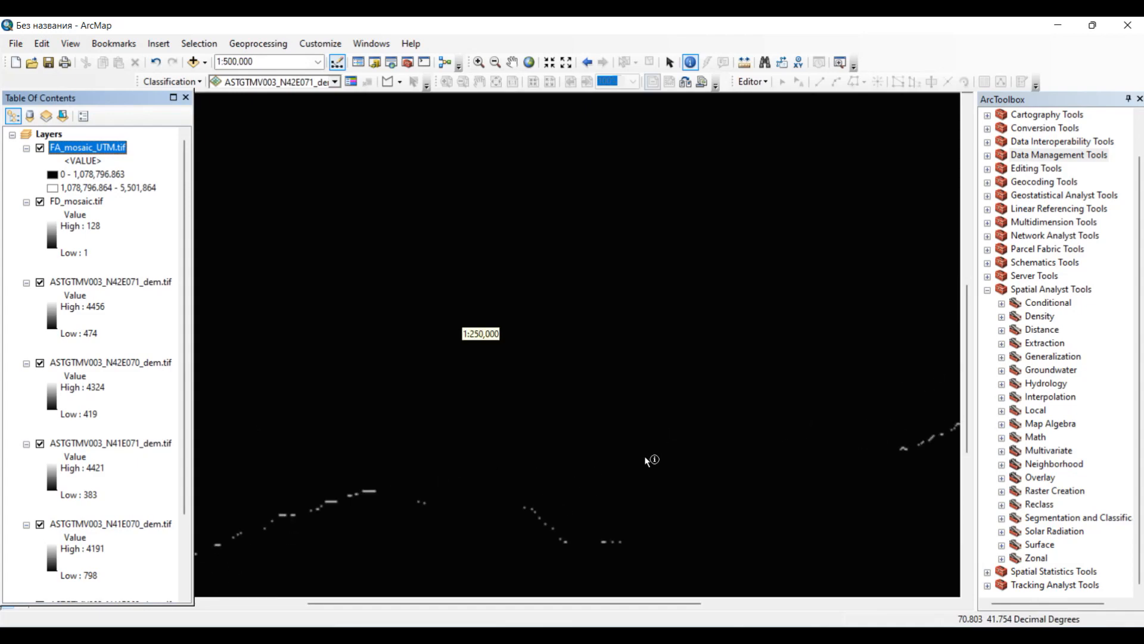
scroll(420, 520, down, 2)
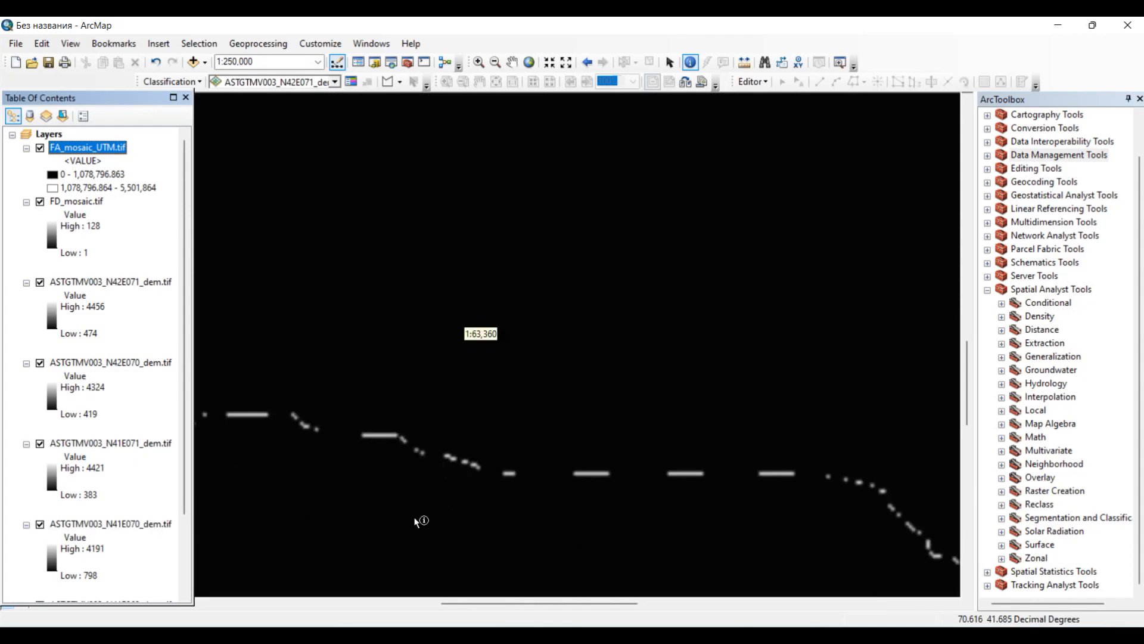
Set the first class break of the FA_mosaic_UTM.tif symbology to 8000 and apply the classification.
right_click(93, 150)
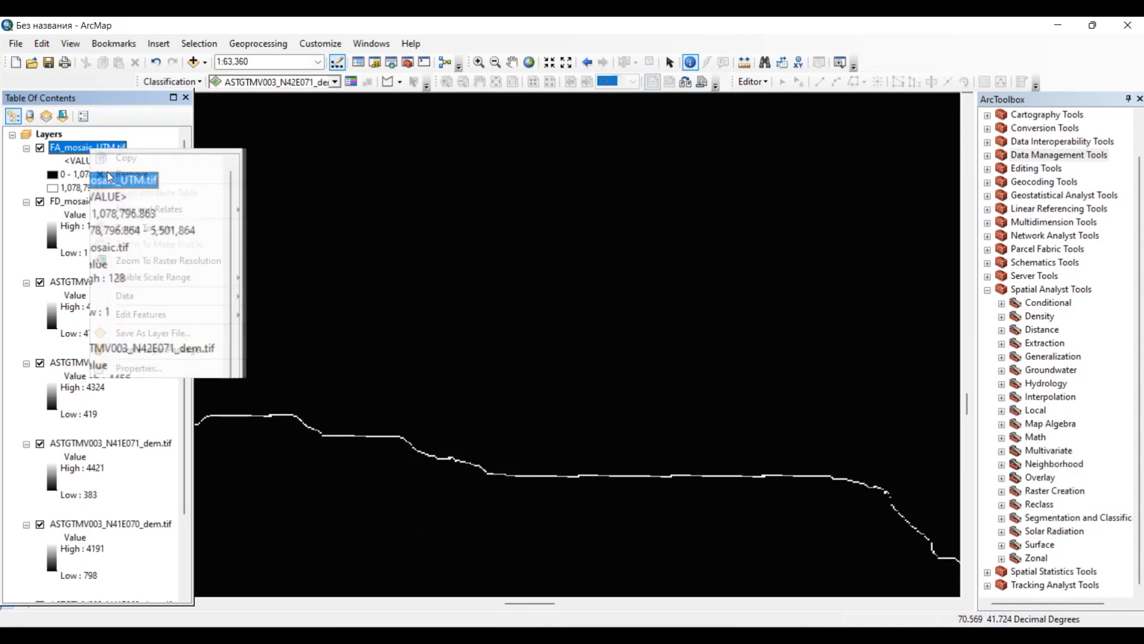
click(138, 368)
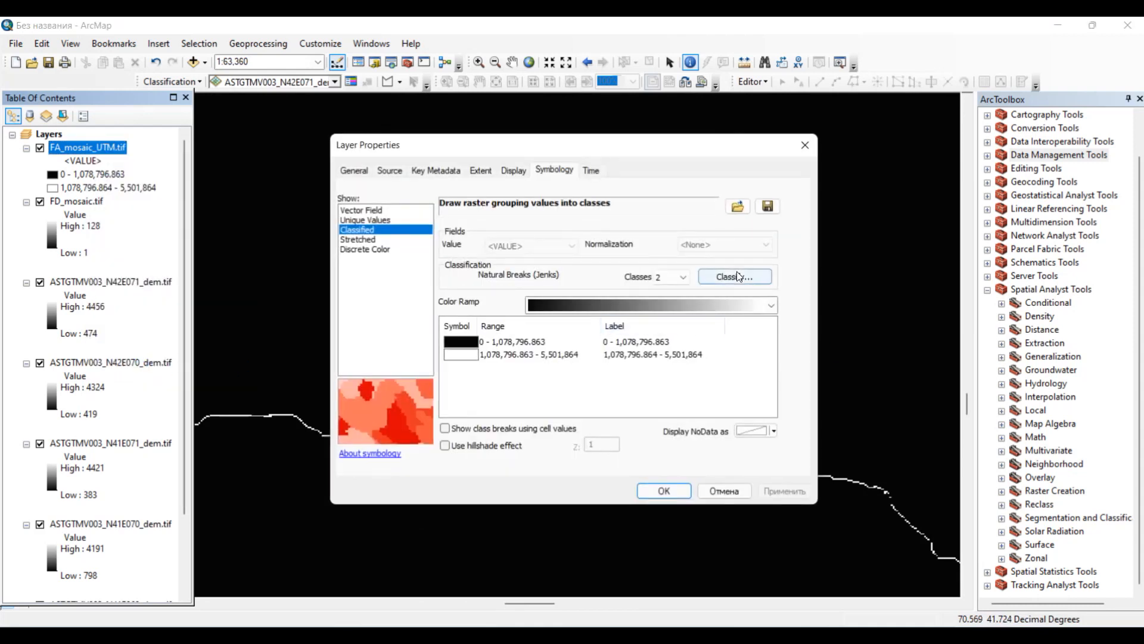
click(738, 276)
click(750, 302)
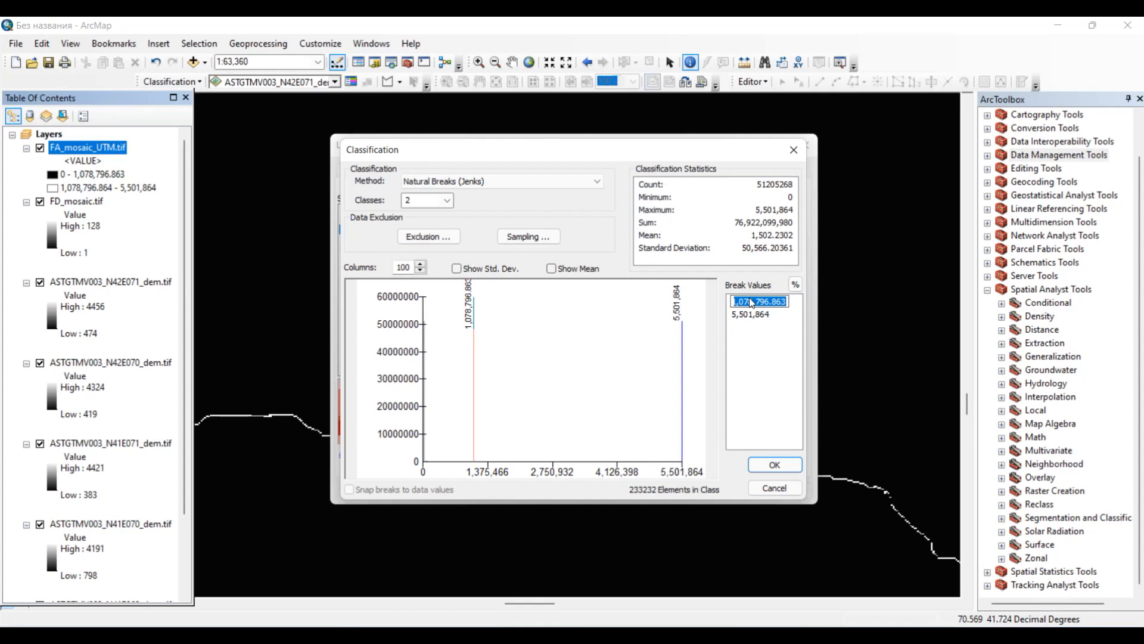
text(8000)
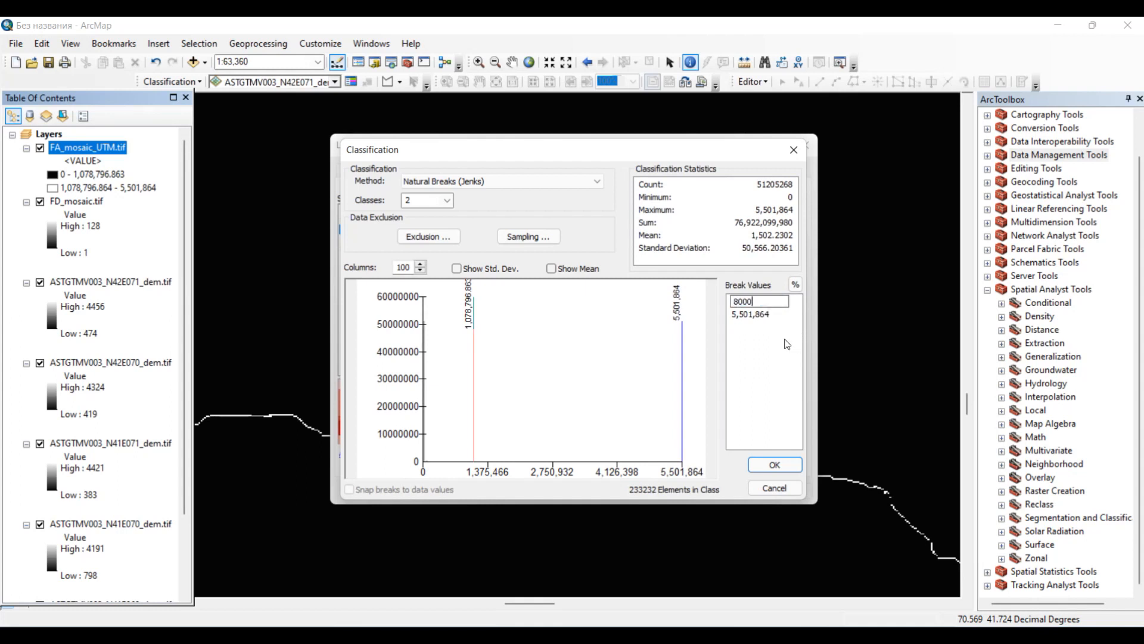
key(Return)
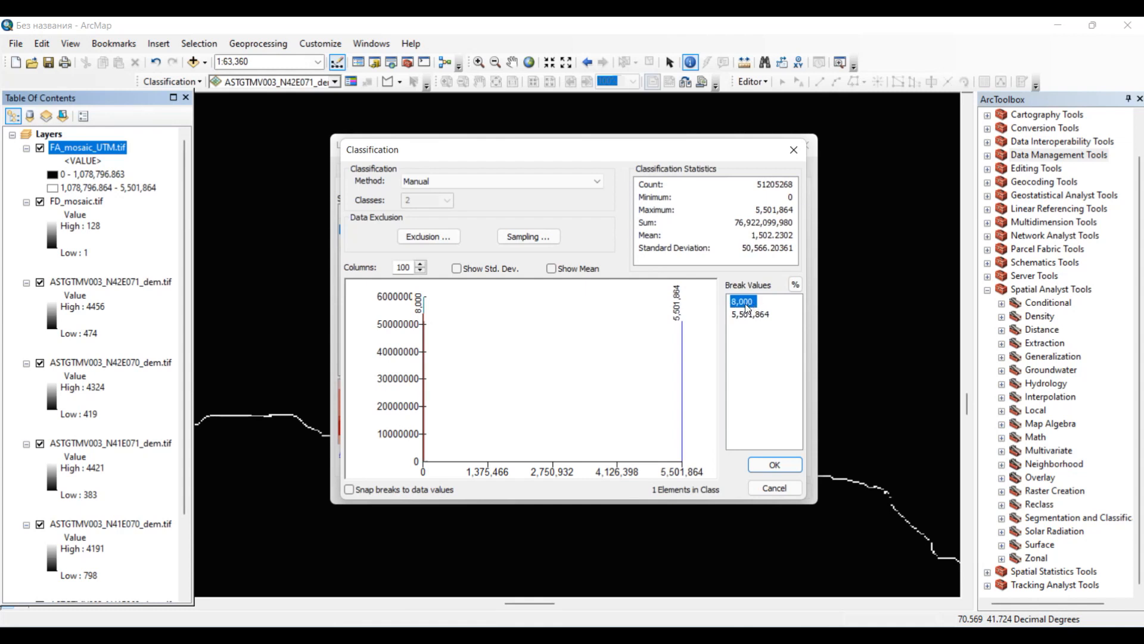
click(759, 464)
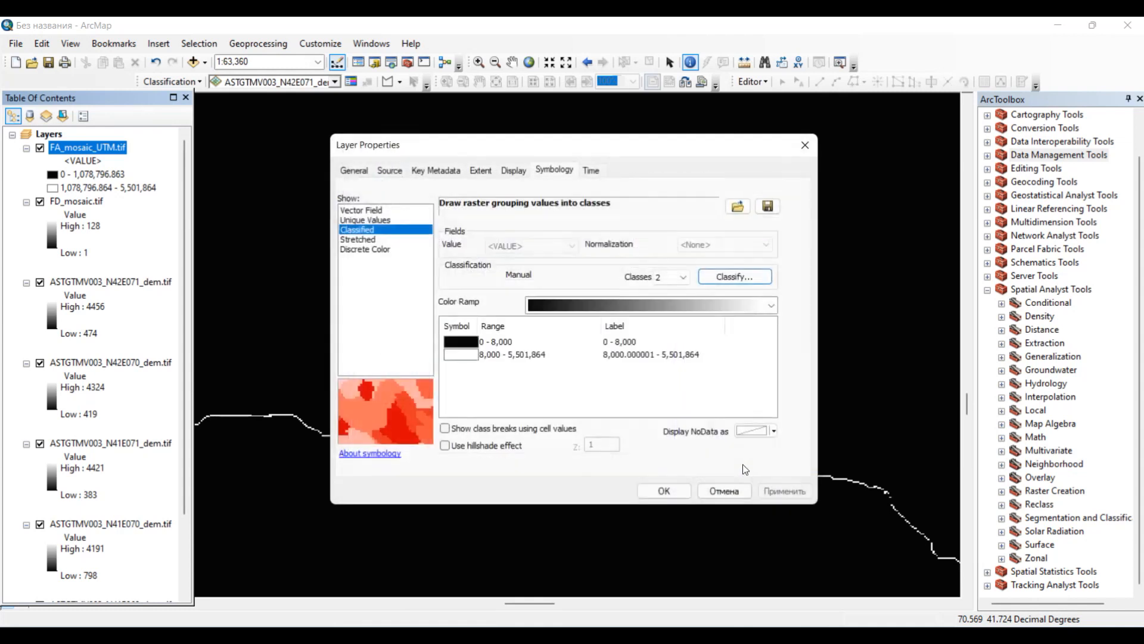
click(665, 491)
Examine the reclassified flow accumulation raster's stream network at wide and close map scales.
scroll(677, 493, up, 3)
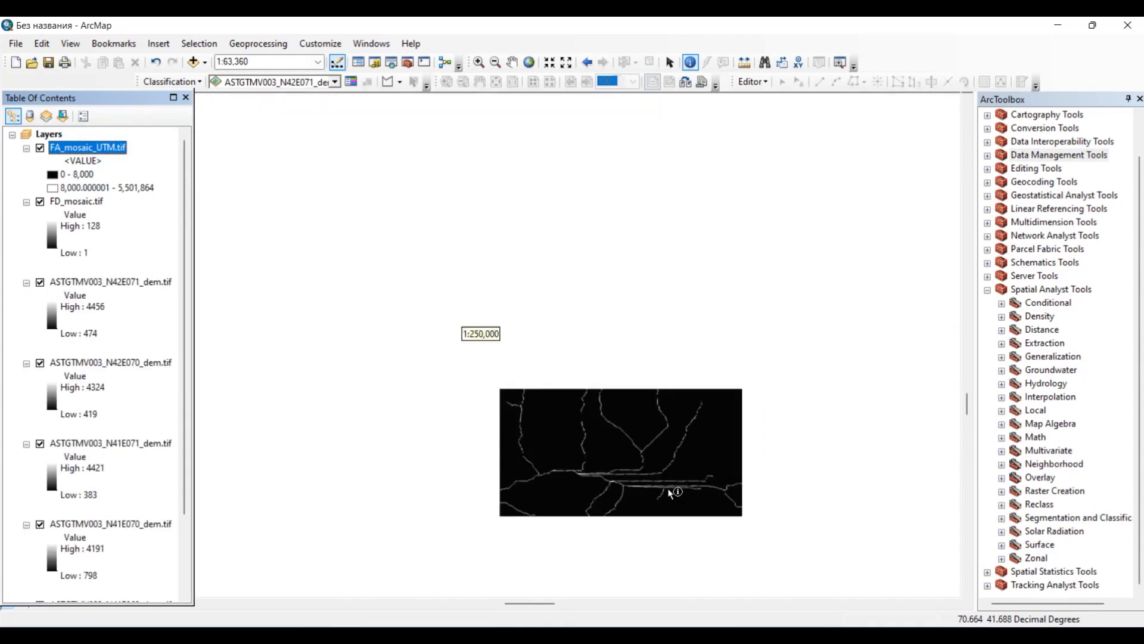
scroll(682, 482, up, 2)
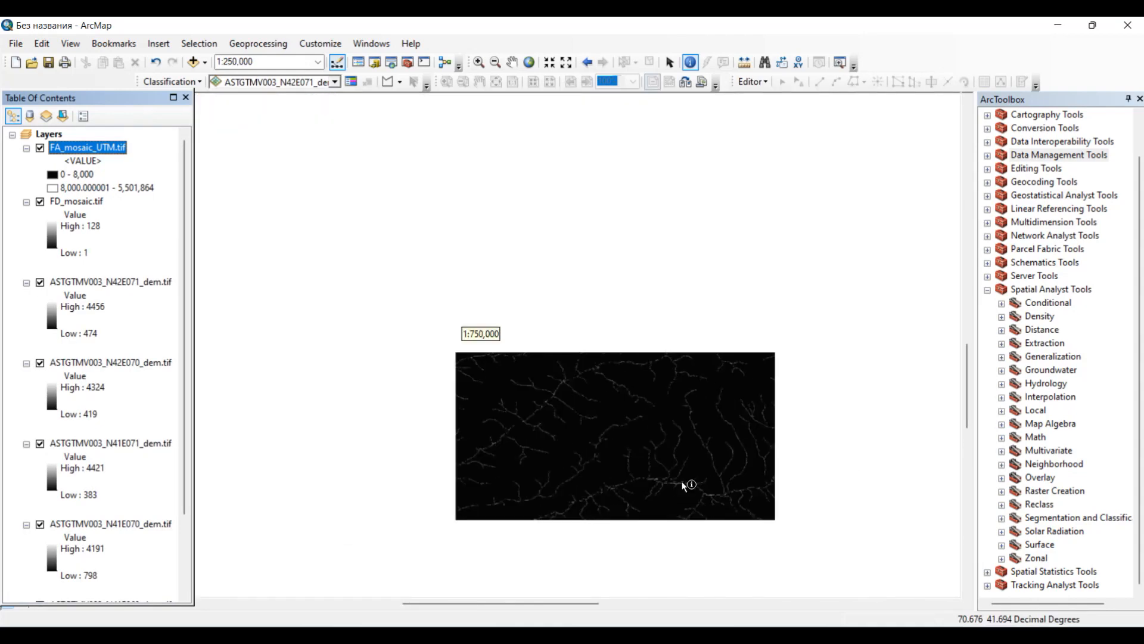
scroll(683, 484, down, 3)
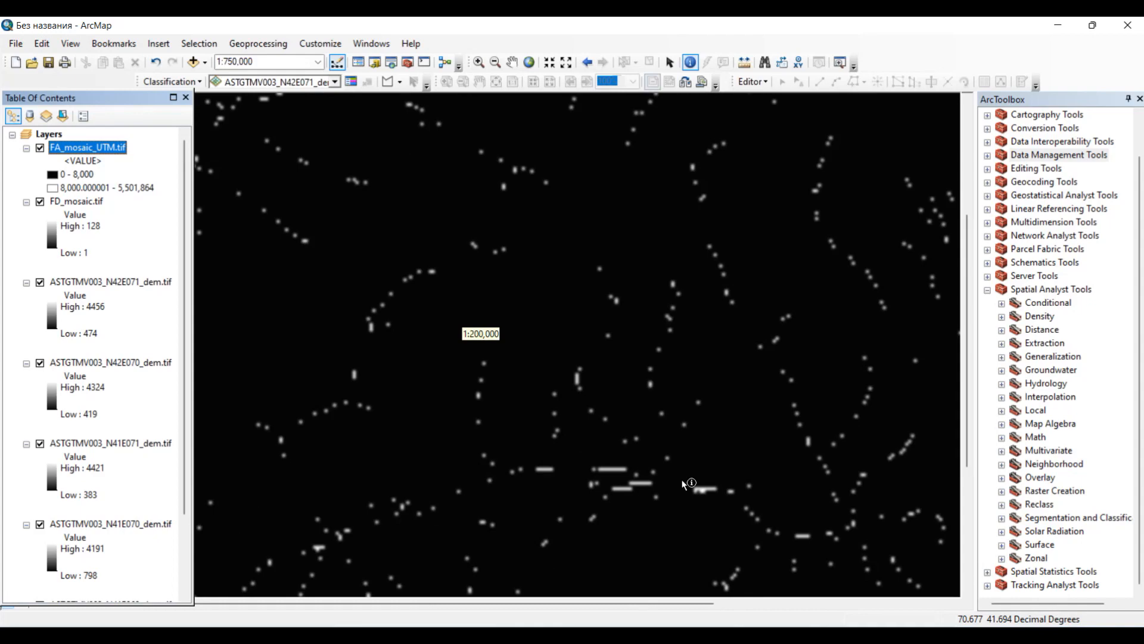
scroll(683, 484, down, 3)
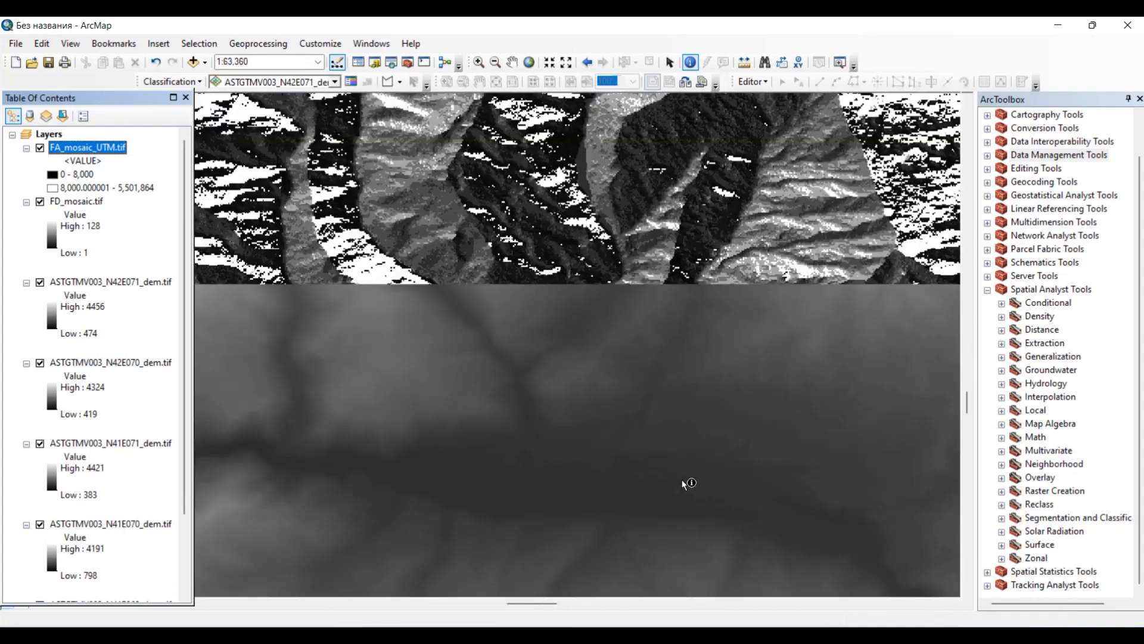
Set the first class break of the FA_mosaic_UTM.tif symbology to 10000 and apply the classification.
scroll(673, 477, down, 2)
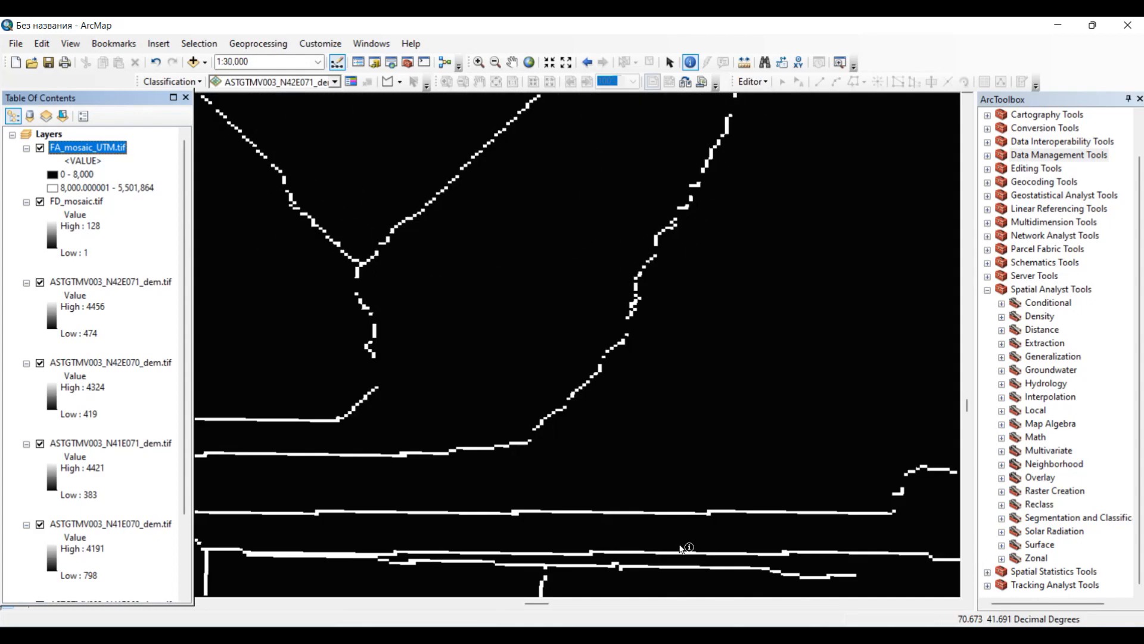
right_click(88, 149)
click(122, 365)
click(733, 283)
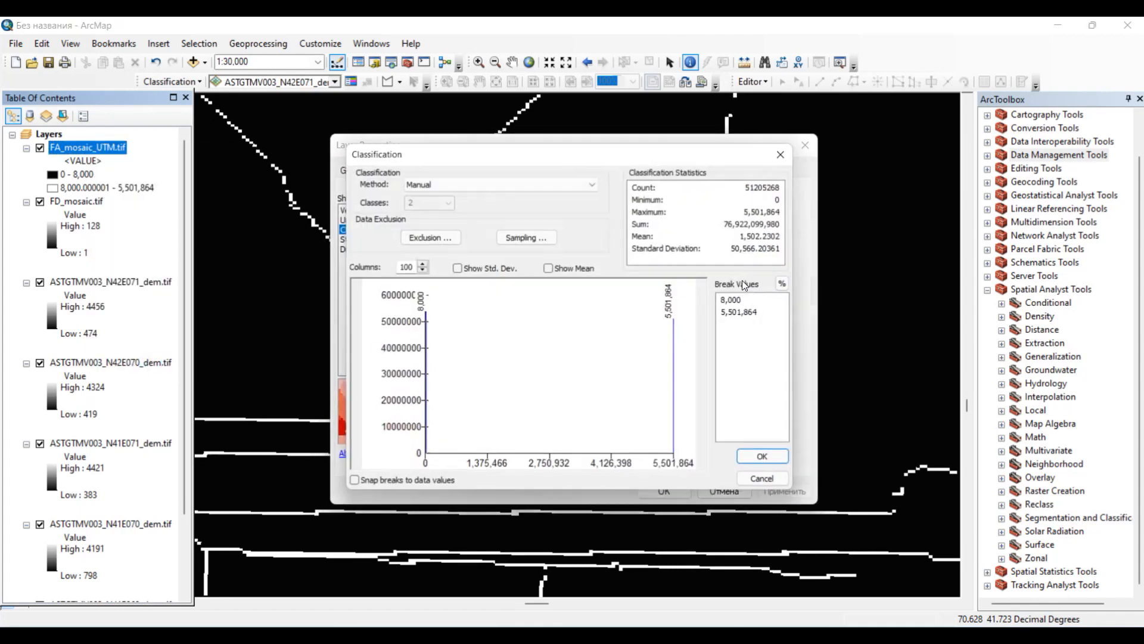
click(752, 303)
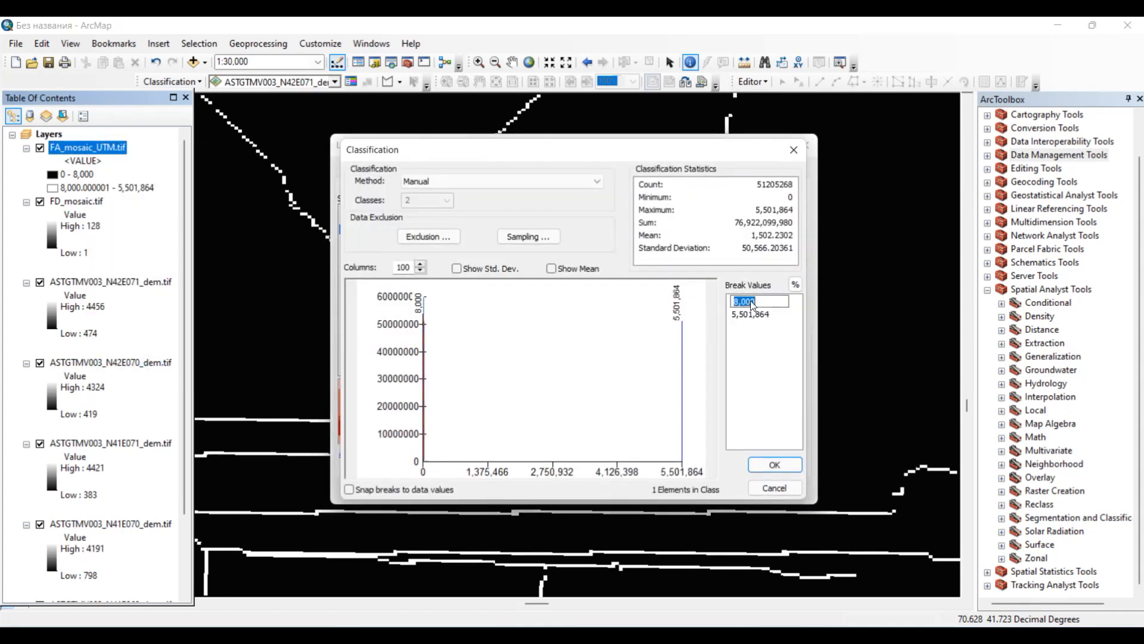
text(1)
text(000)
click(769, 465)
click(659, 483)
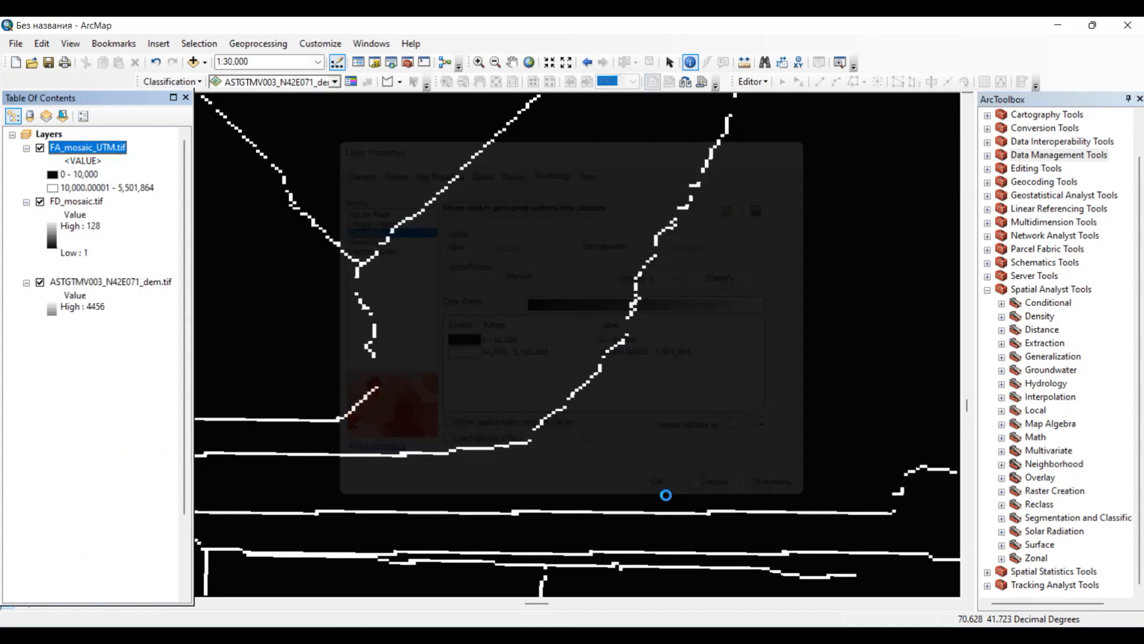
scroll(685, 465, down, 10)
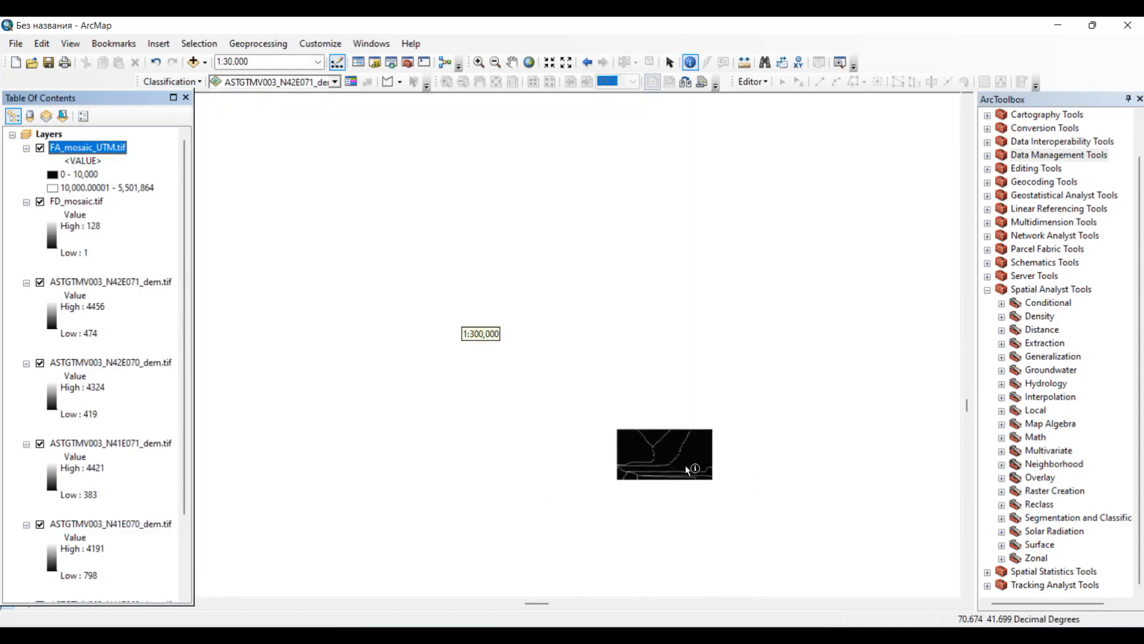
scroll(736, 503, down, 3)
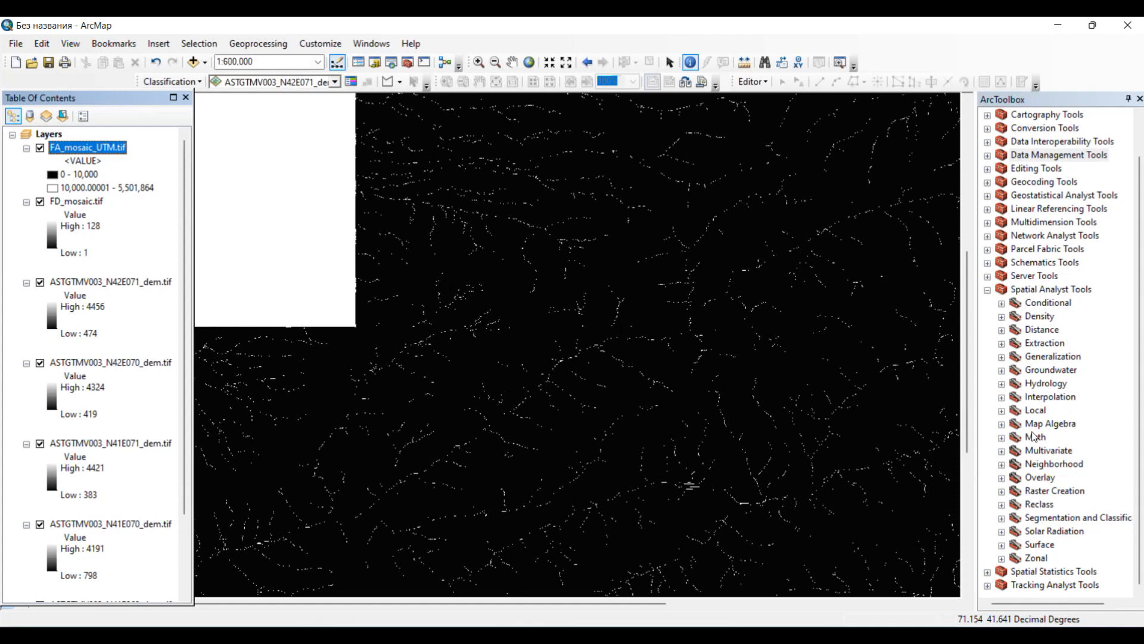
Start a Raster Calculator map algebra expression with the FA_mosaic_UTM.tif layer.
click(1002, 424)
double_click(1054, 441)
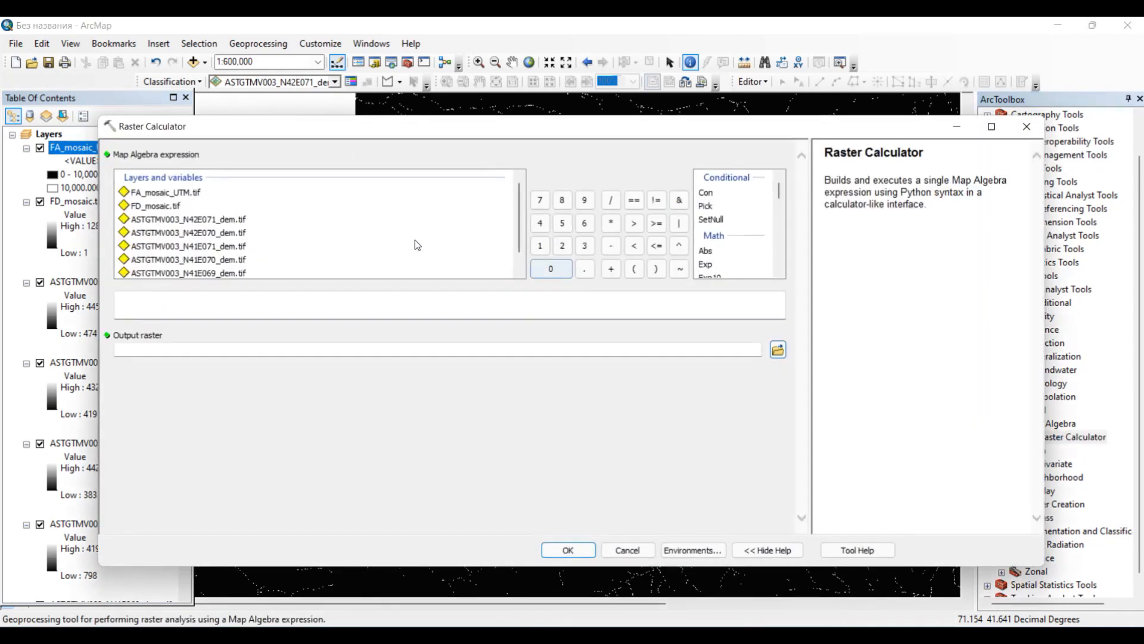
drag(210, 133, 499, 132)
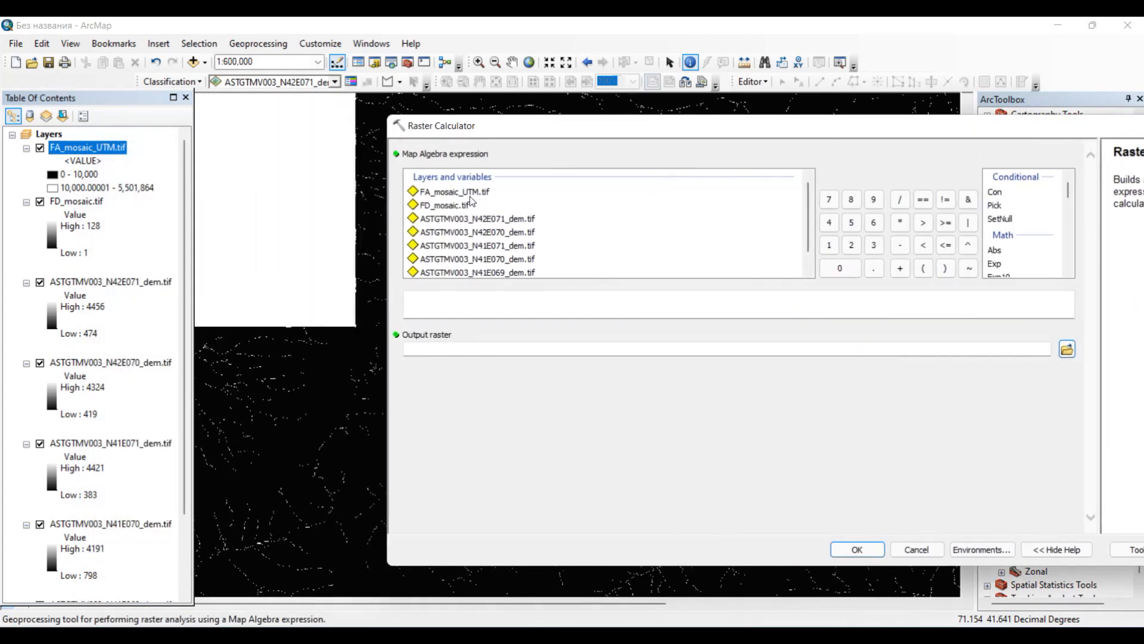
click(465, 192)
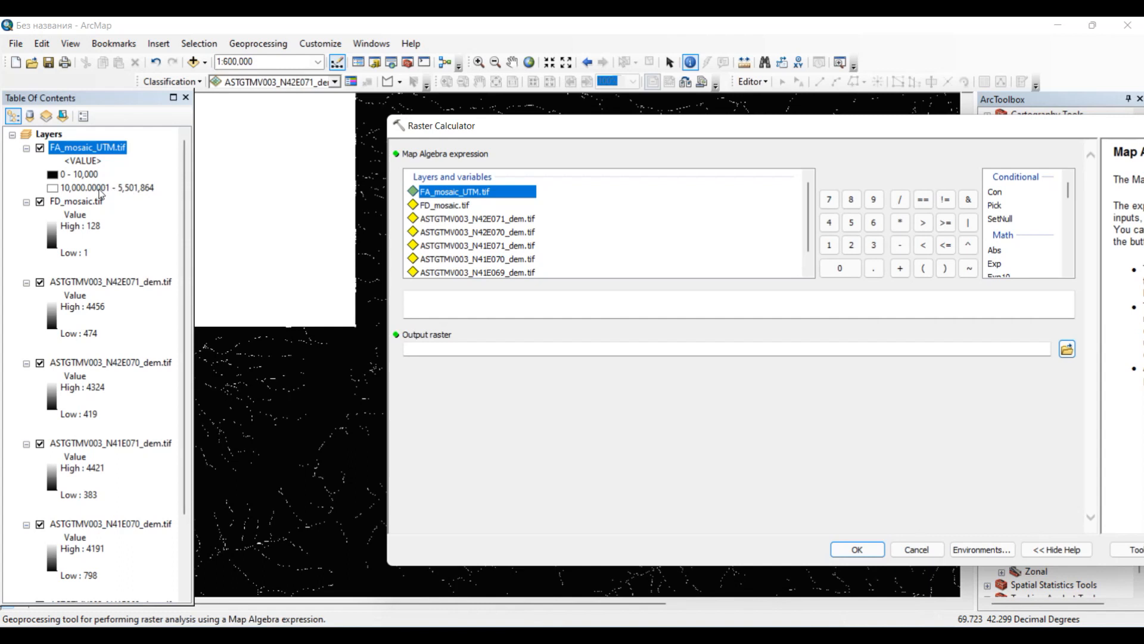
double_click(477, 193)
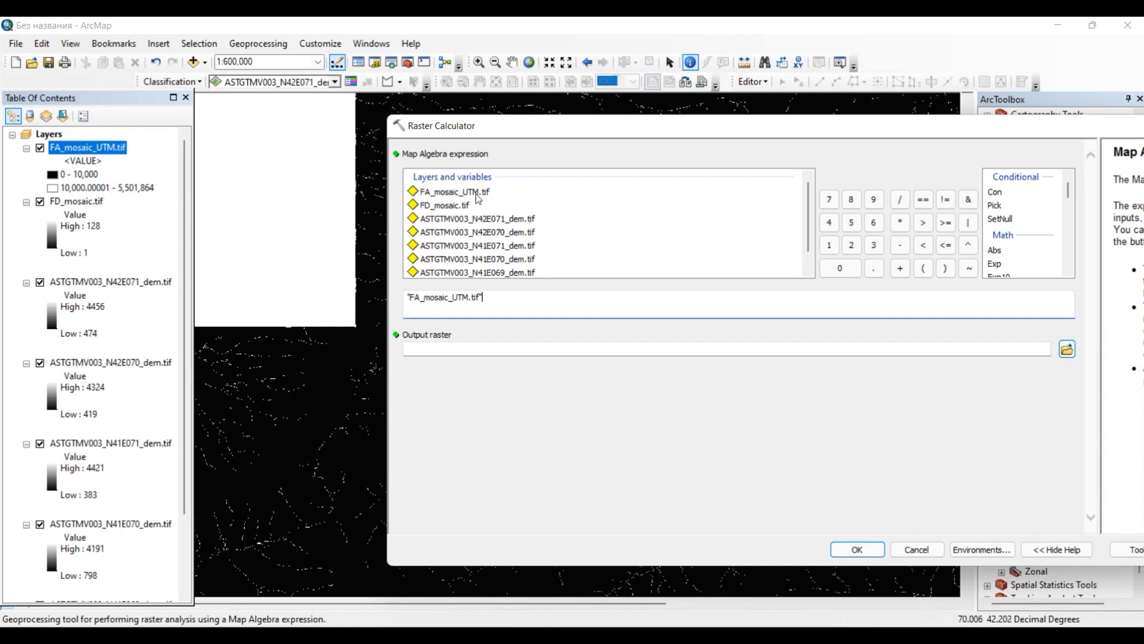
Complete the expression as "FA_mosaic_UTM.tif" > 10000 and run it with the default output raster.
click(923, 223)
click(829, 245)
click(837, 267)
click(837, 268)
click(837, 267)
click(837, 268)
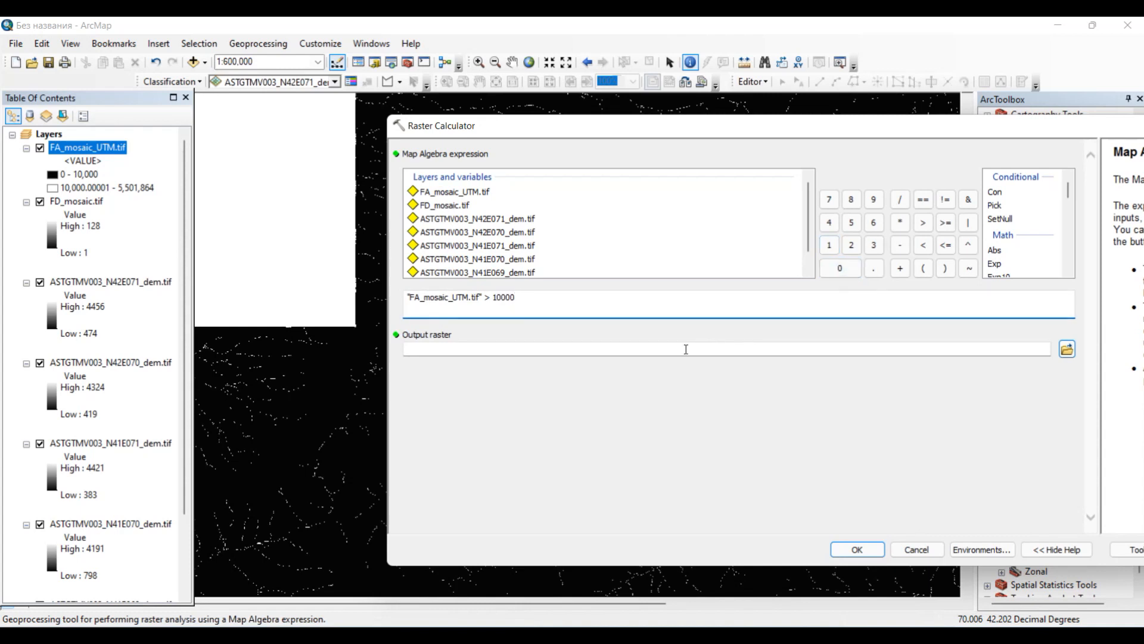
click(686, 349)
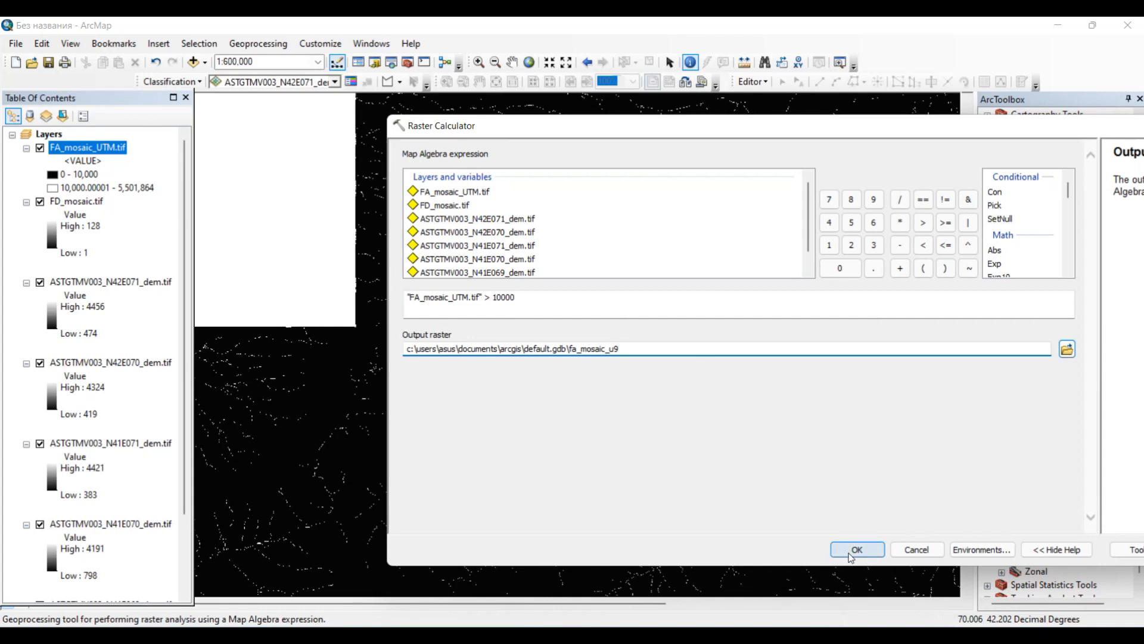
click(857, 550)
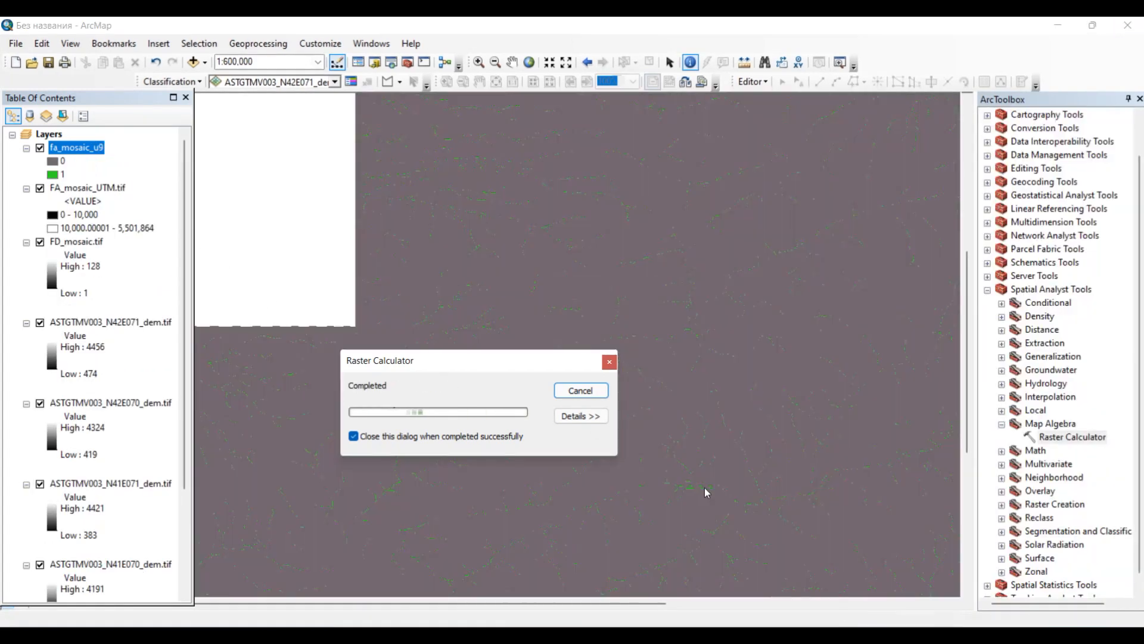
Turn off the FA_mosaic_UTM.tif layer and check the stream lines of the new binary raster up close.
click(435, 347)
click(40, 188)
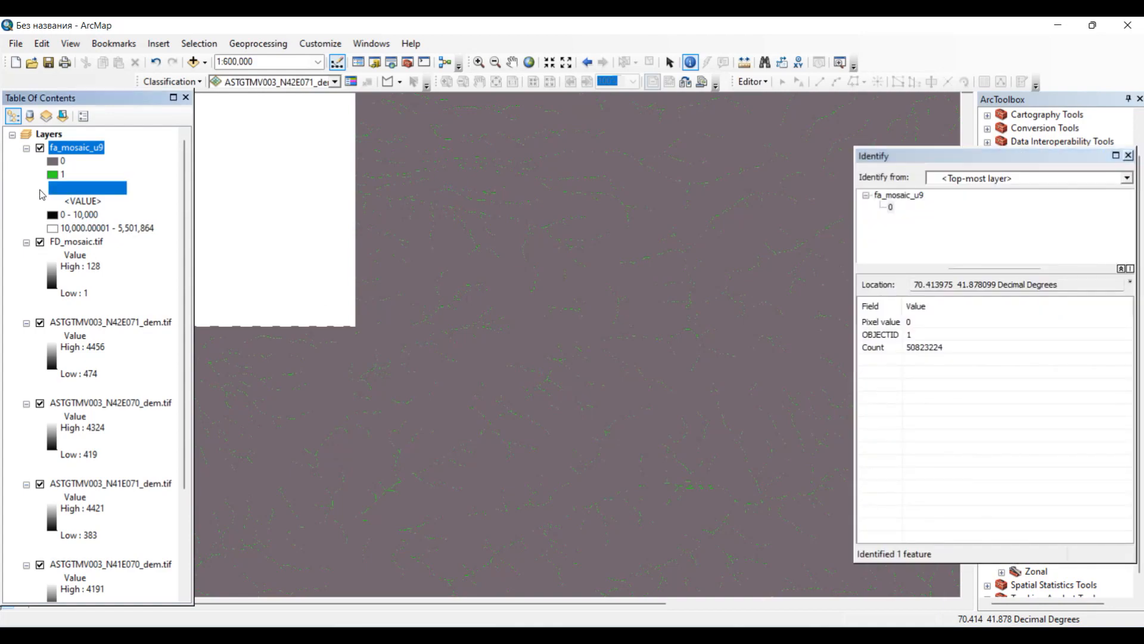
click(1128, 156)
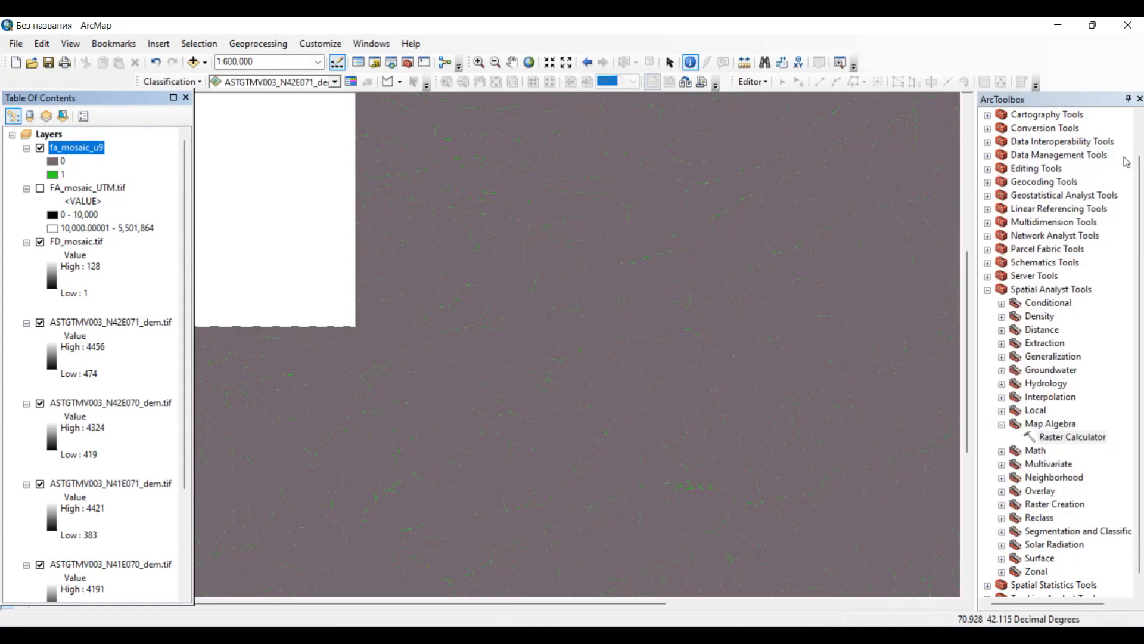
scroll(427, 350, up, 3)
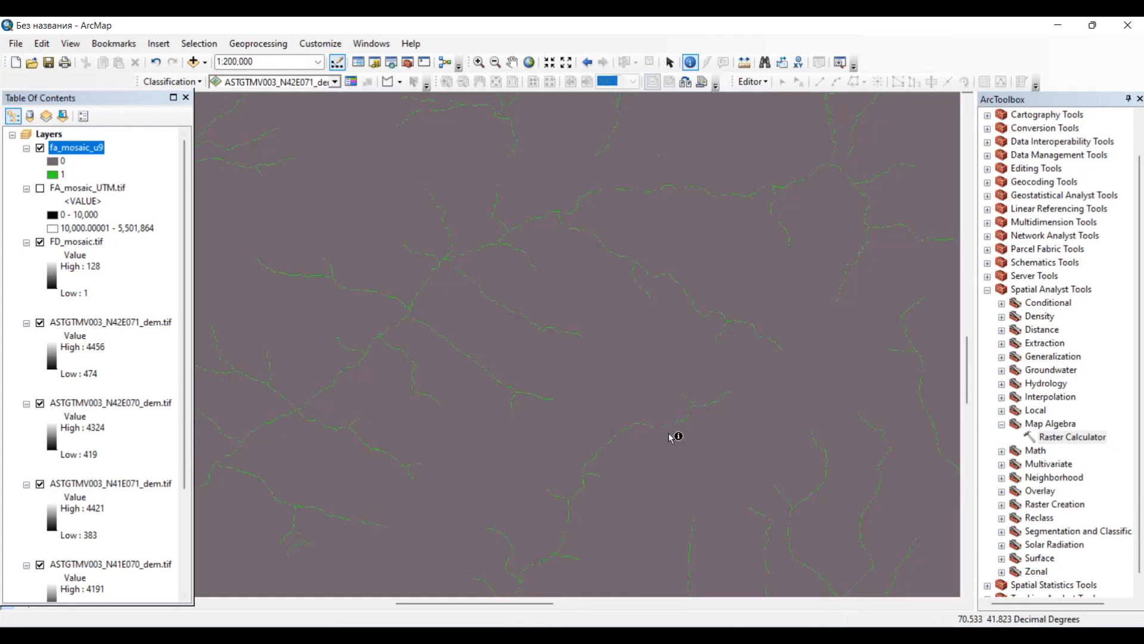
scroll(664, 445, up, 1)
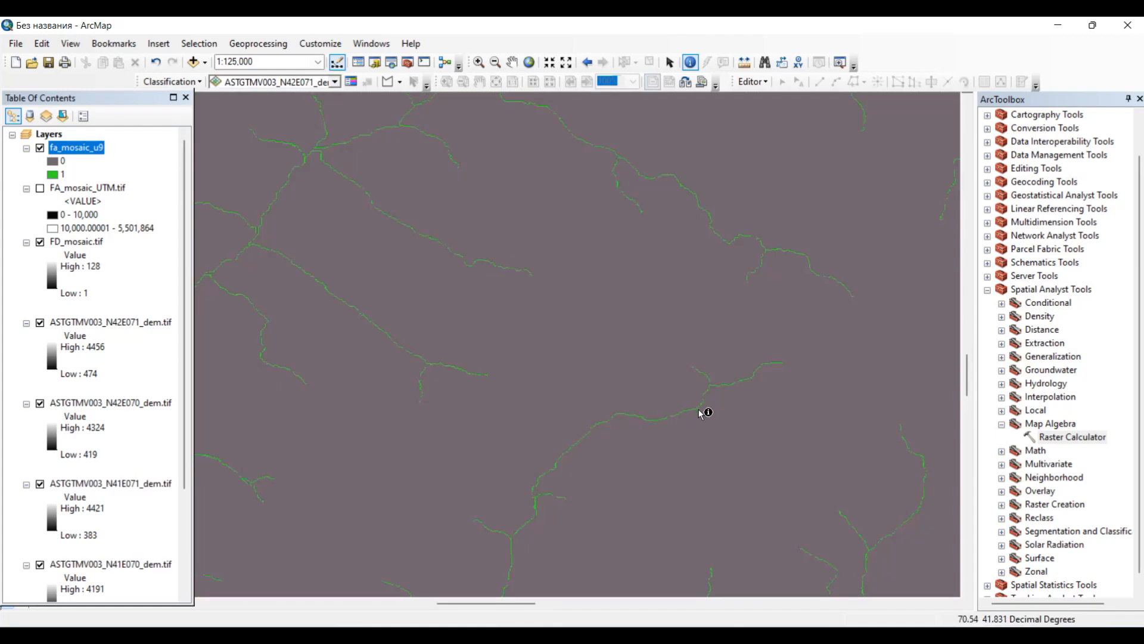
scroll(866, 445, down, 1)
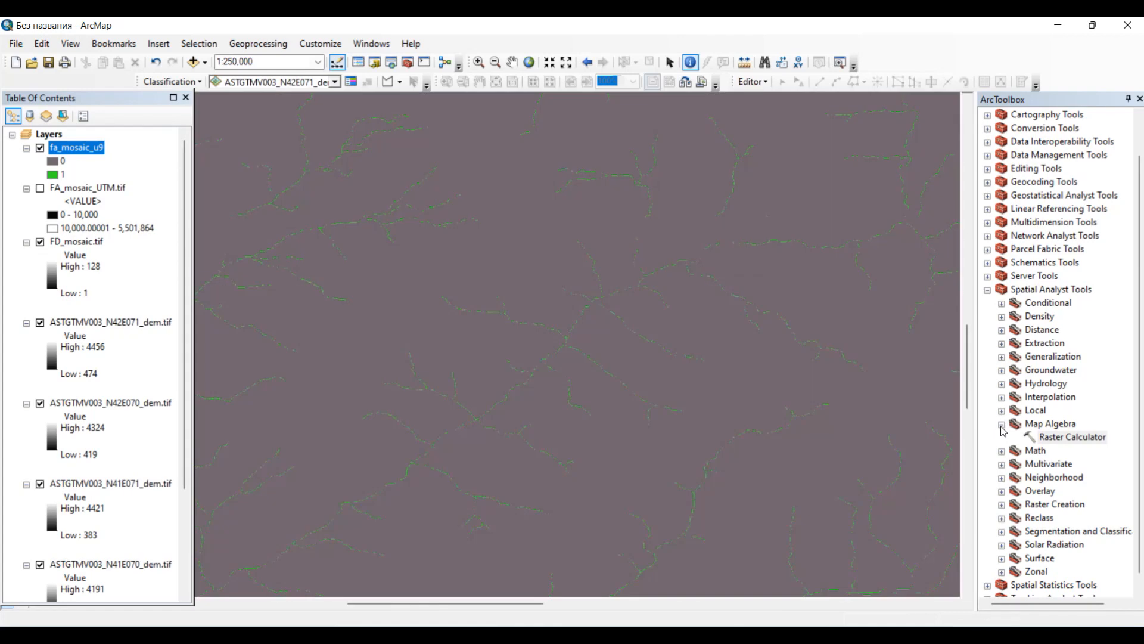
Set up the Stream Order tool with fa_mosaic_u9 as stream raster and FD_mosaic.tif as flow direction raster.
click(1001, 426)
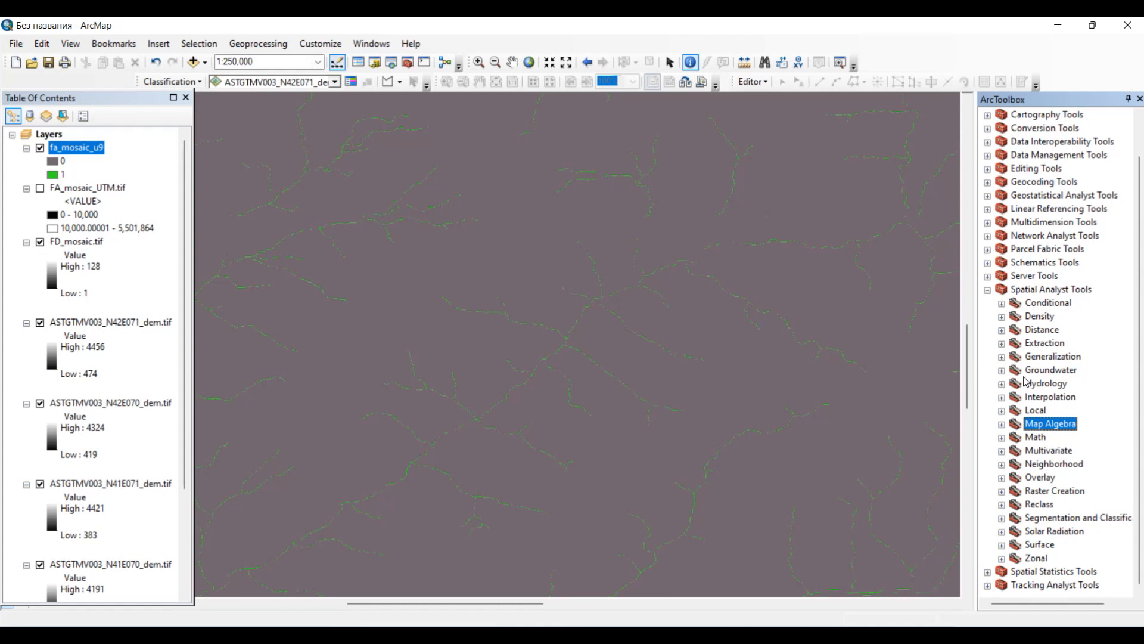
click(1002, 384)
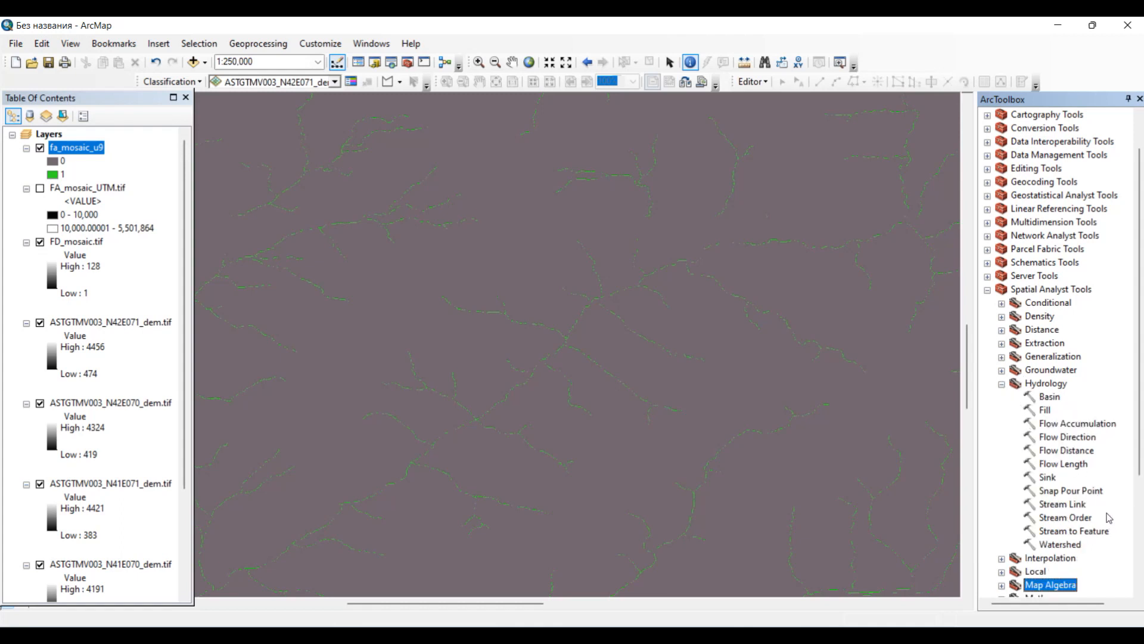
click(1084, 519)
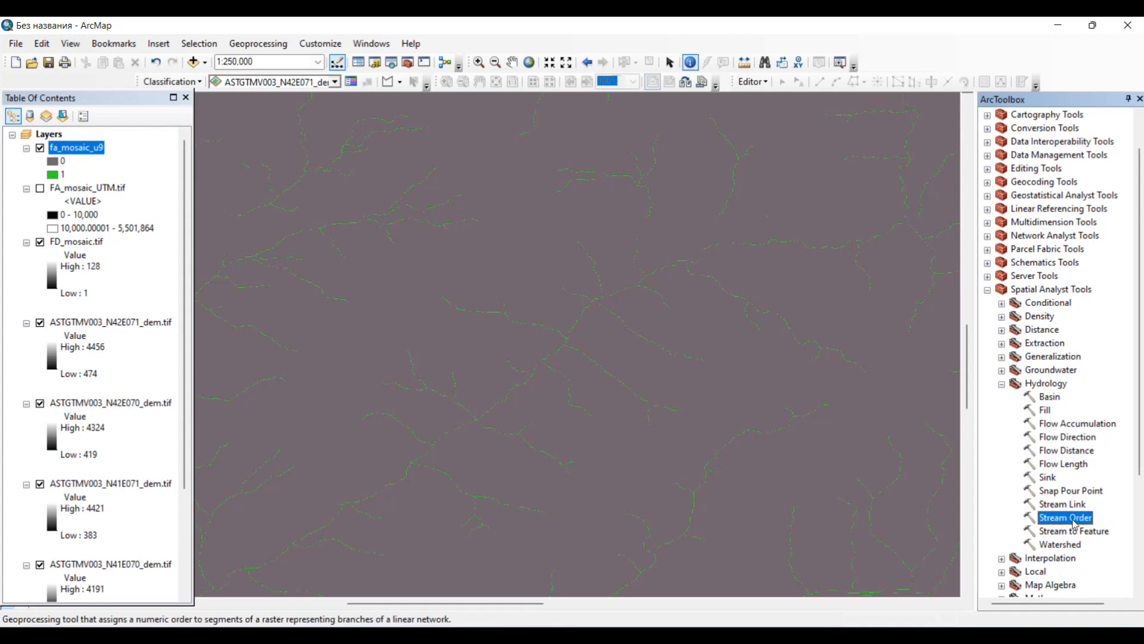
double_click(1066, 518)
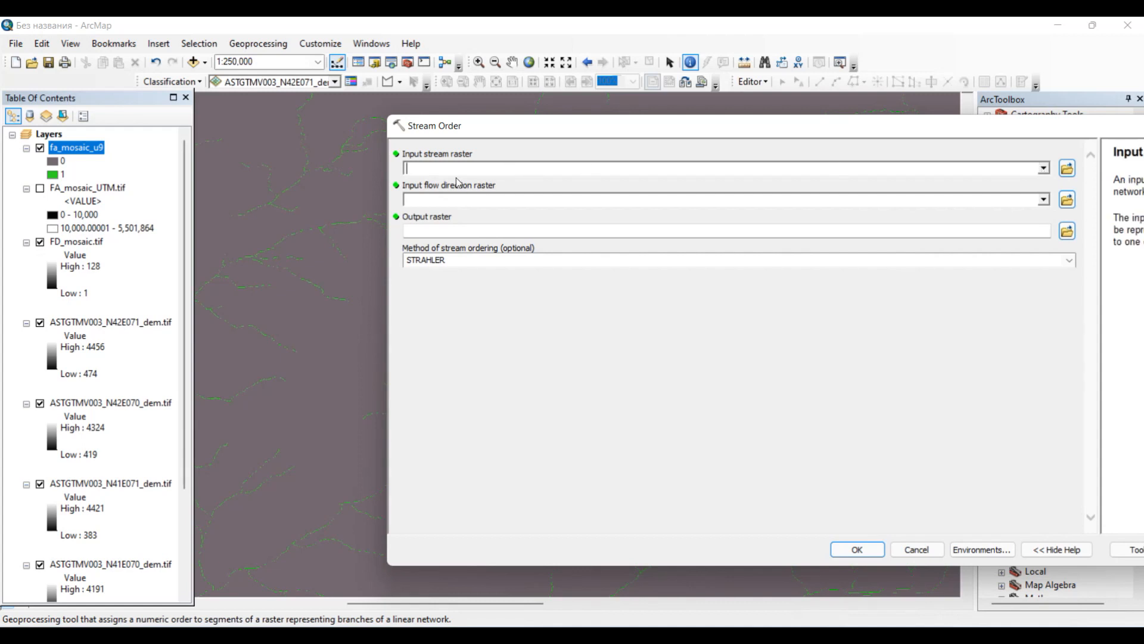
click(1043, 168)
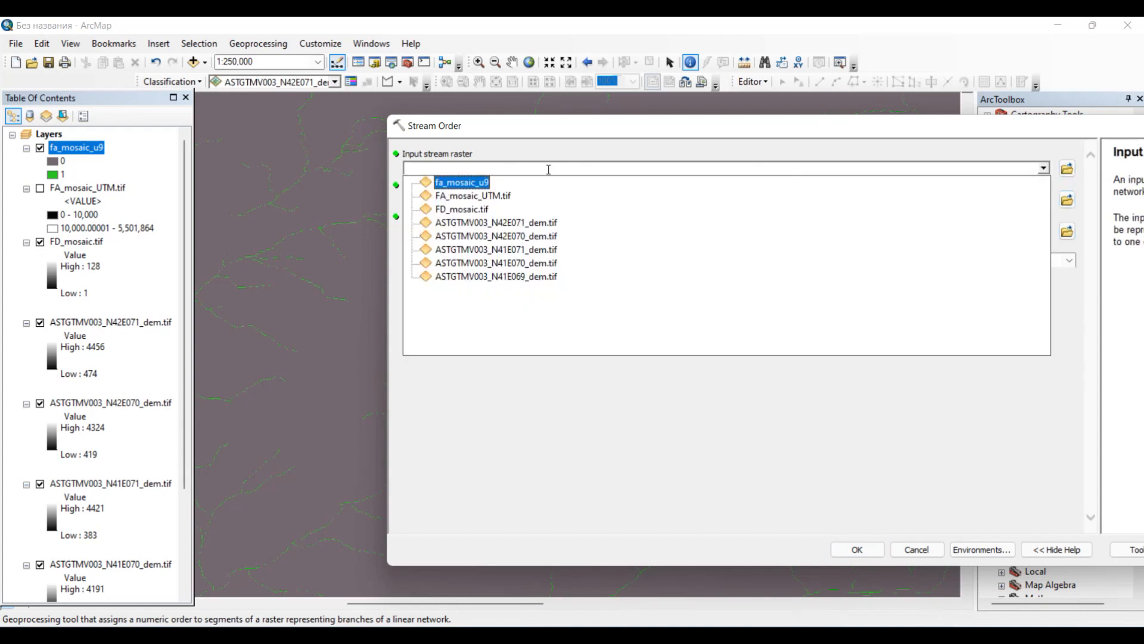
click(461, 185)
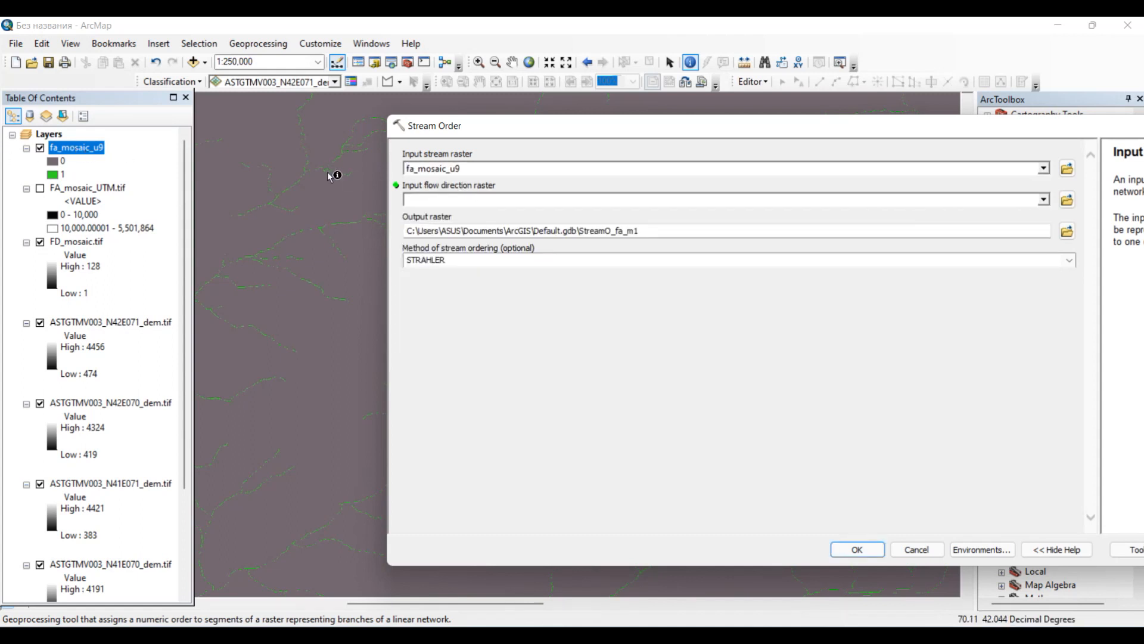
click(1043, 199)
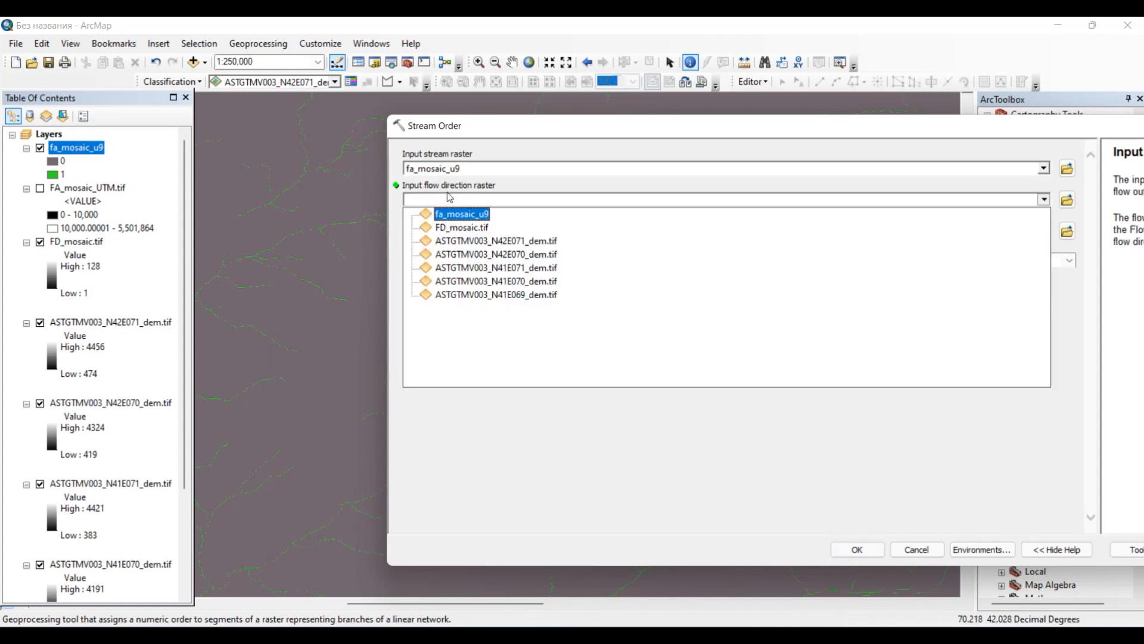
click(449, 229)
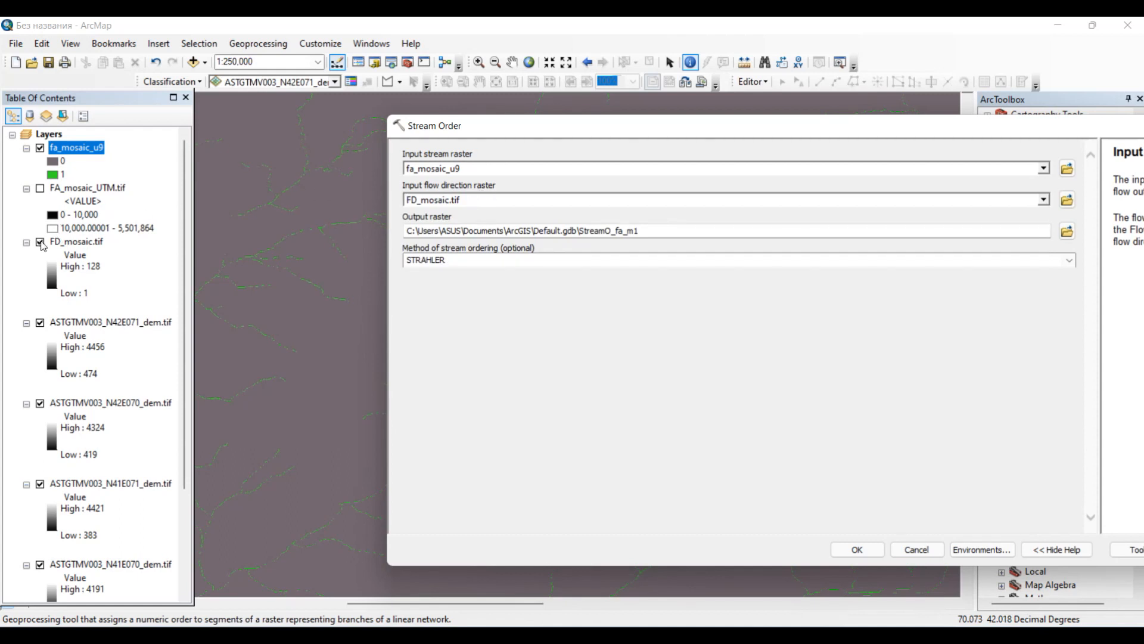
Turn off the five ASTGTMV003 DEM layers.
click(40, 323)
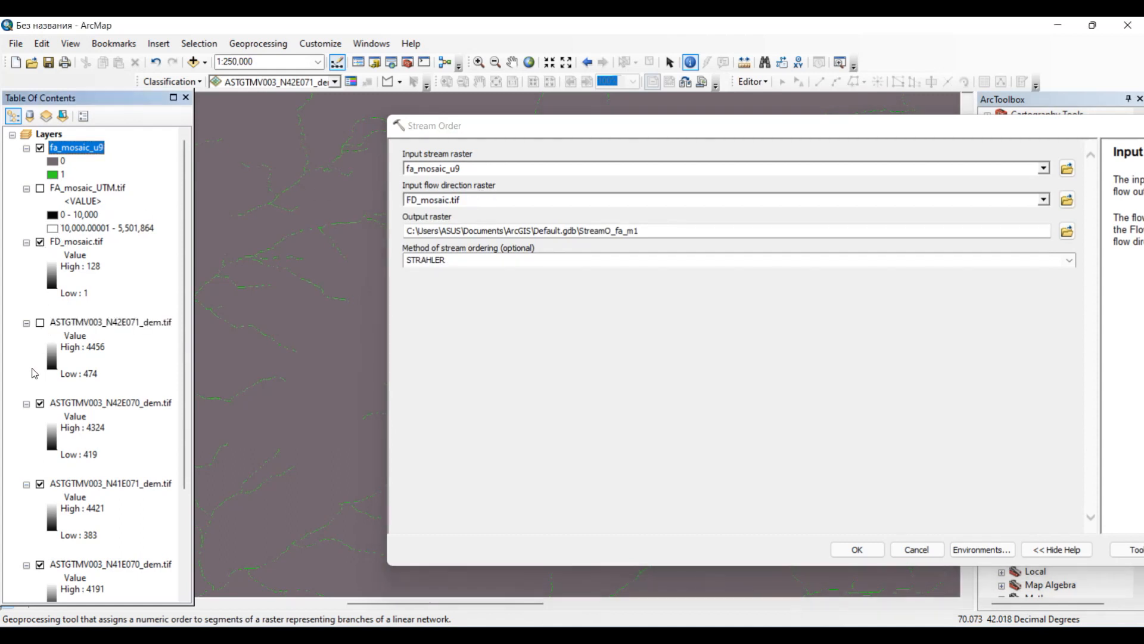
click(39, 404)
click(40, 484)
click(40, 564)
scroll(77, 522, down, 3)
click(78, 524)
click(40, 524)
Run Stream Order with the STRAHLER method, saving the output raster as Stream.tif in the ASTER fill folder.
click(784, 306)
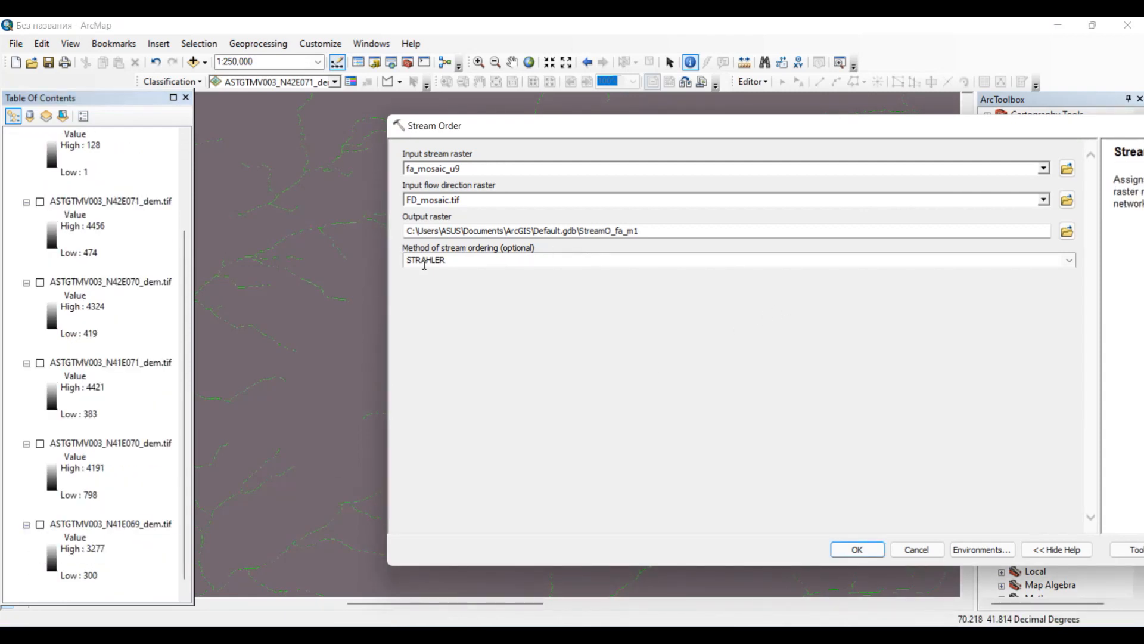
click(454, 266)
click(456, 271)
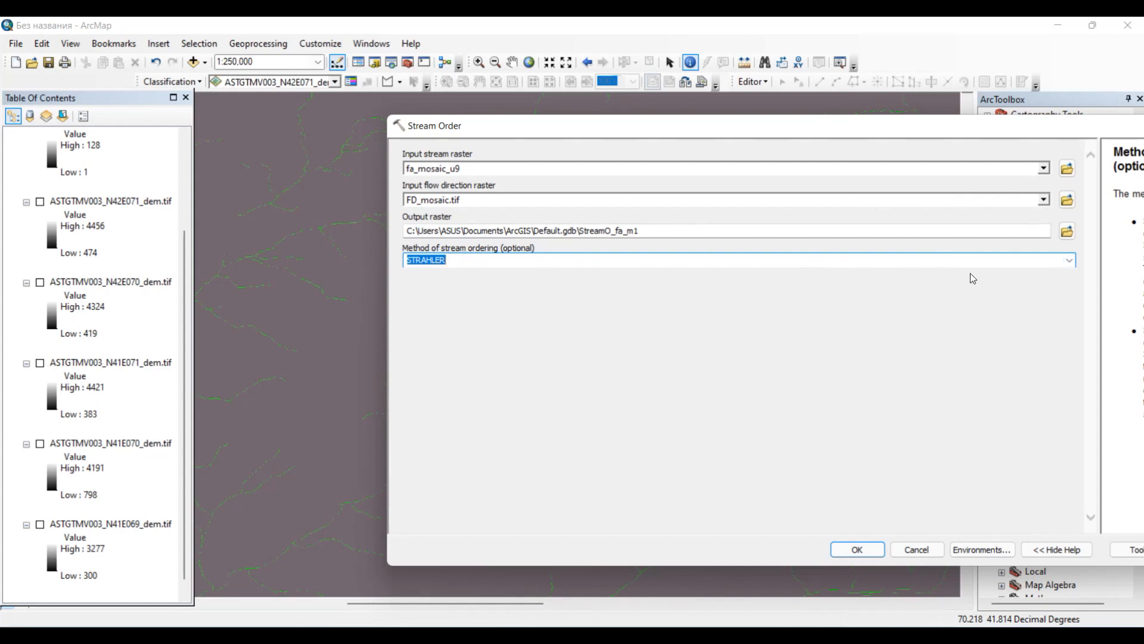
click(1067, 231)
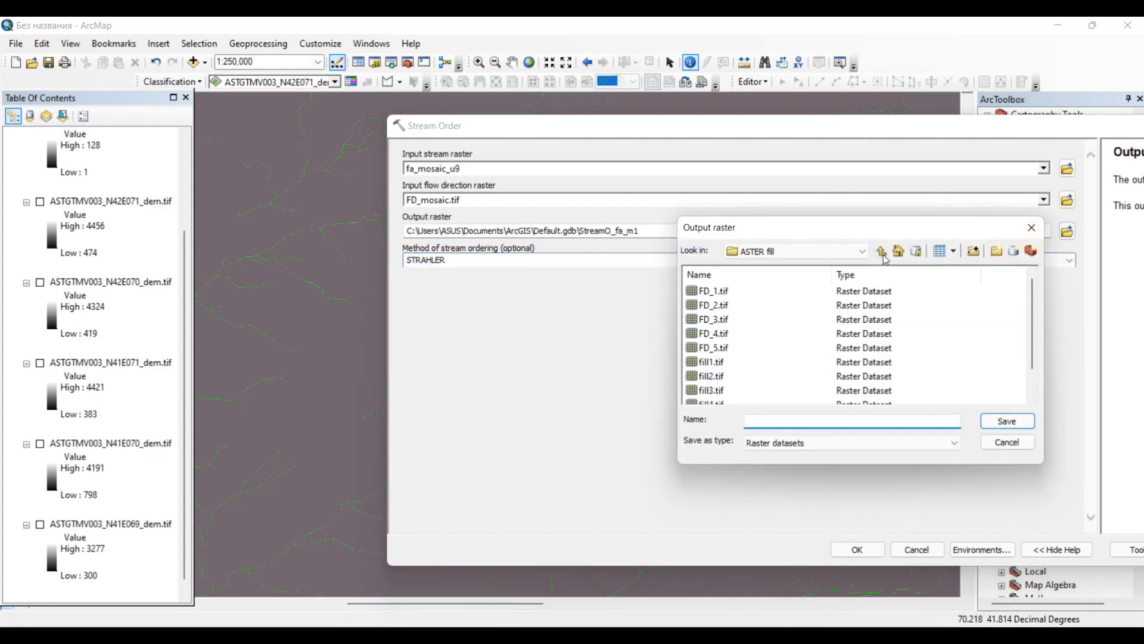
scroll(835, 393, down, 1)
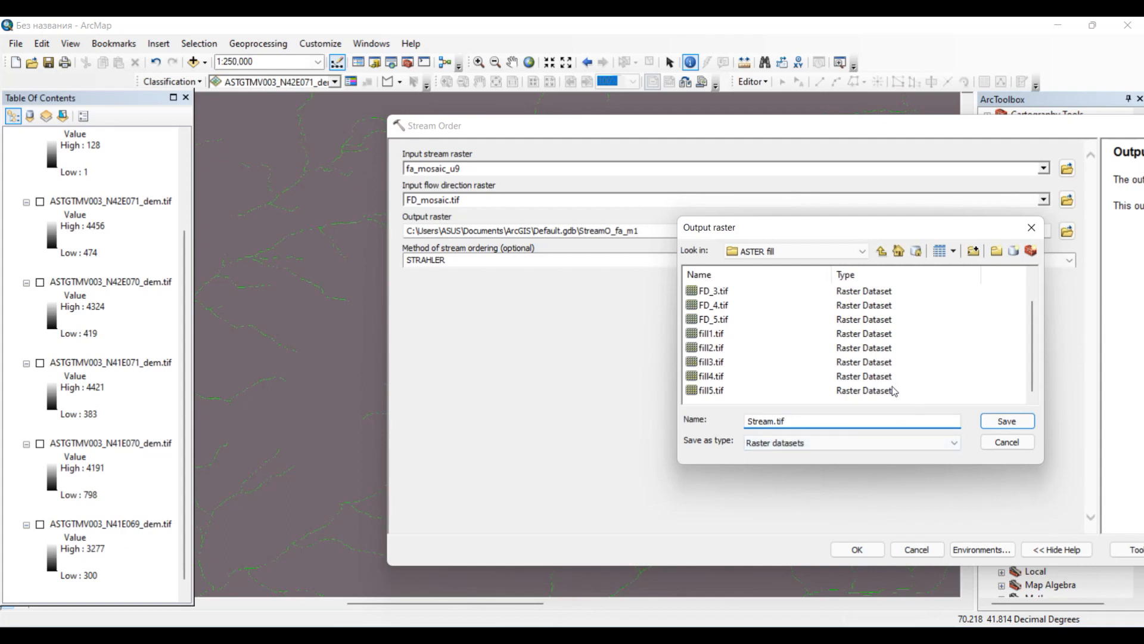
click(1004, 424)
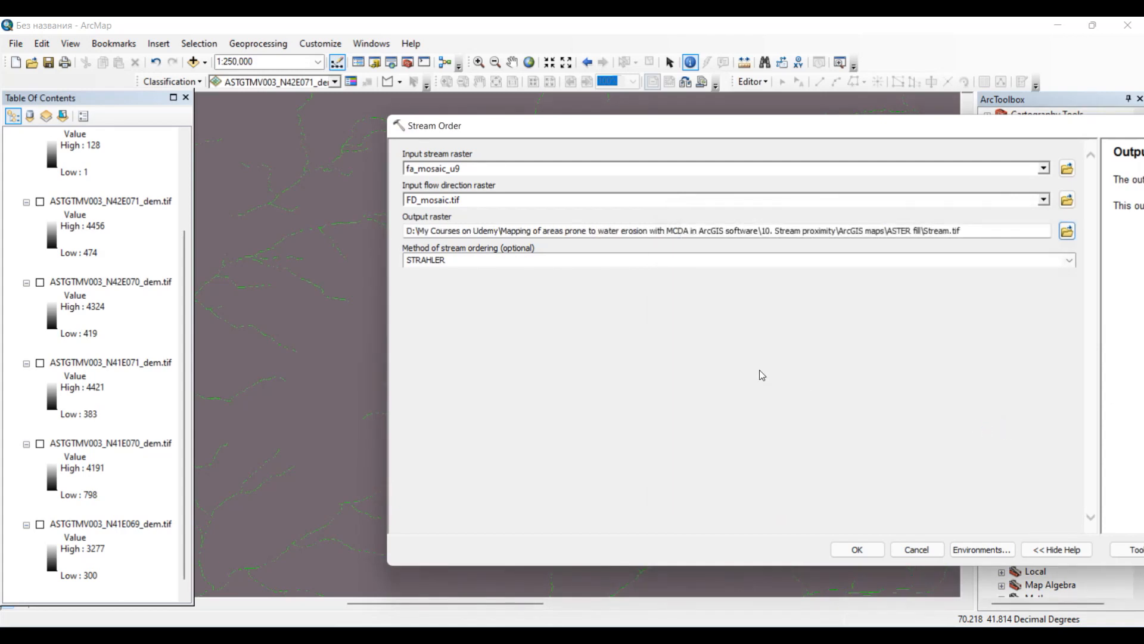
click(857, 549)
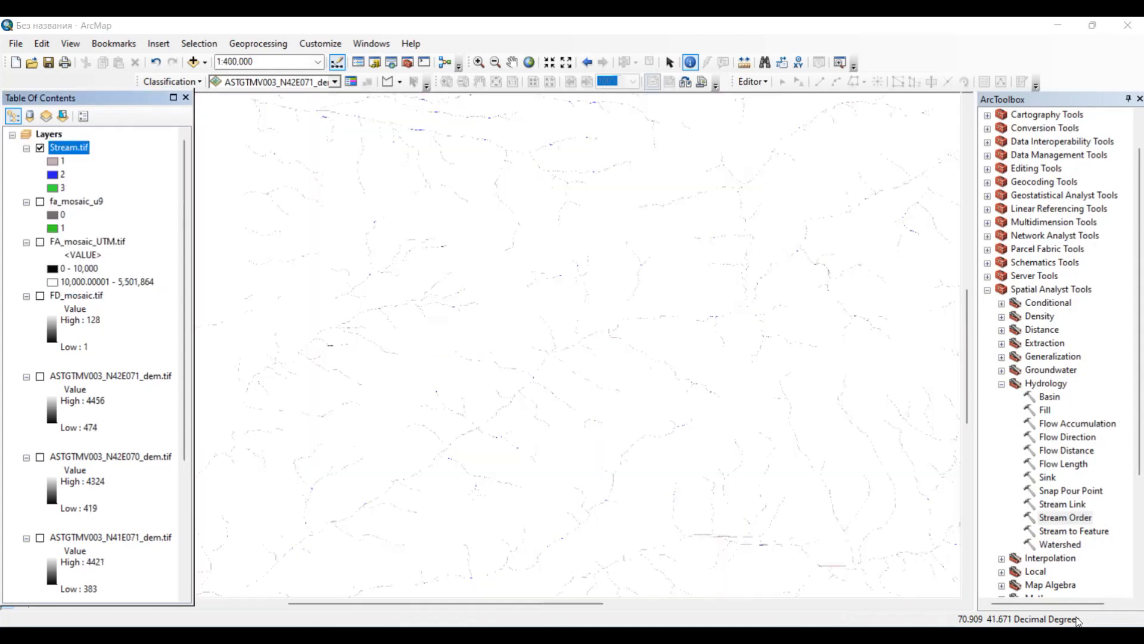
Examine the stream order classes along the Stream.tif channels at a close map scale.
scroll(493, 378, down, 5)
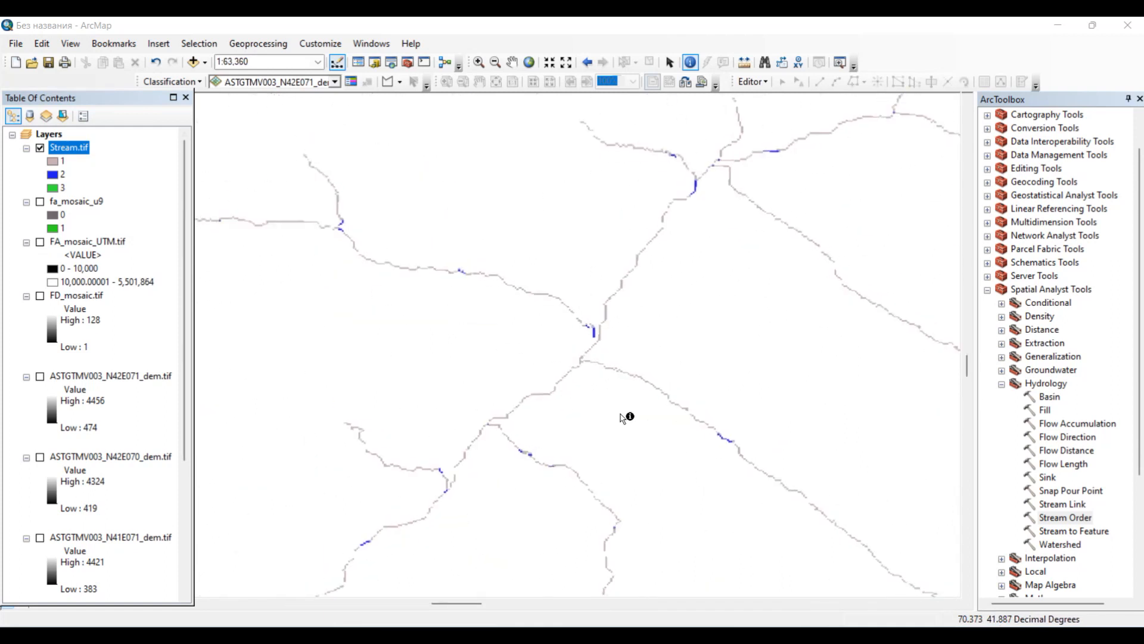
scroll(623, 417, down, 2)
scroll(623, 417, up, 2)
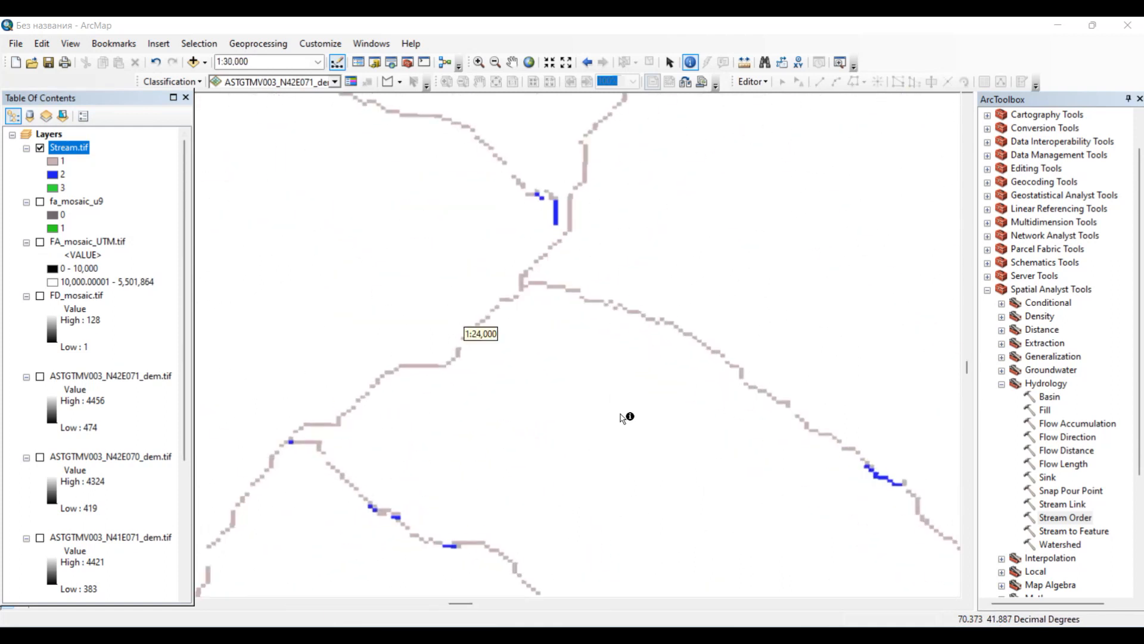
Review the whole Stream.tif network at 1:1,000,000 scale against its legend classes 1 and 3.
scroll(623, 417, up, 8)
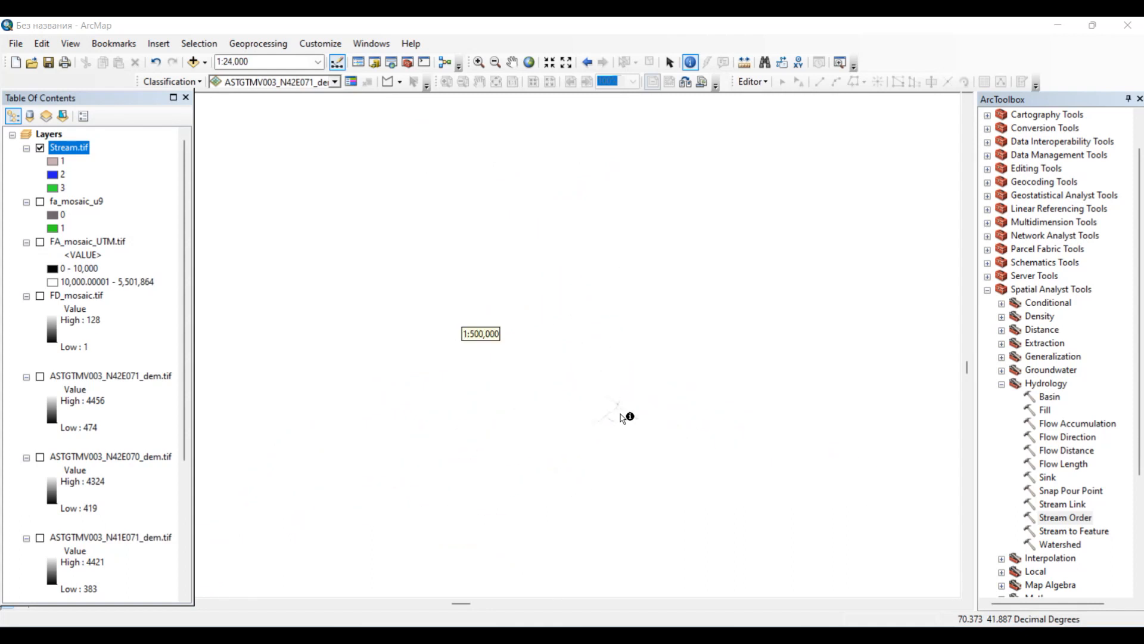
click(63, 162)
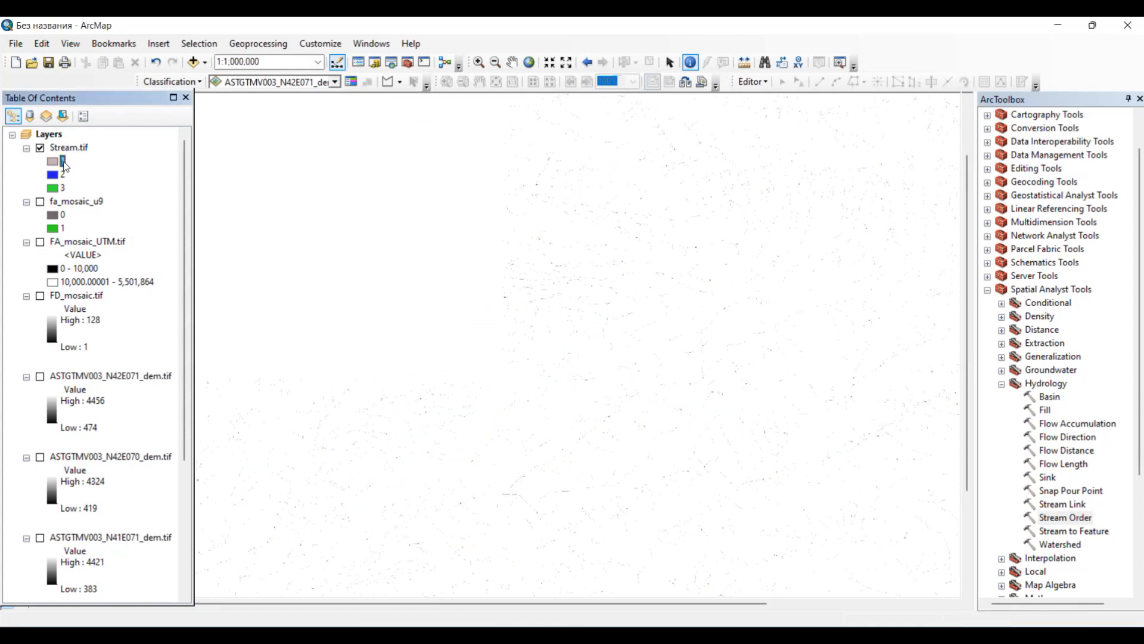
click(63, 188)
Collapse the Hydrology toolset and the Spatial Analyst Tools toolbox.
click(1002, 384)
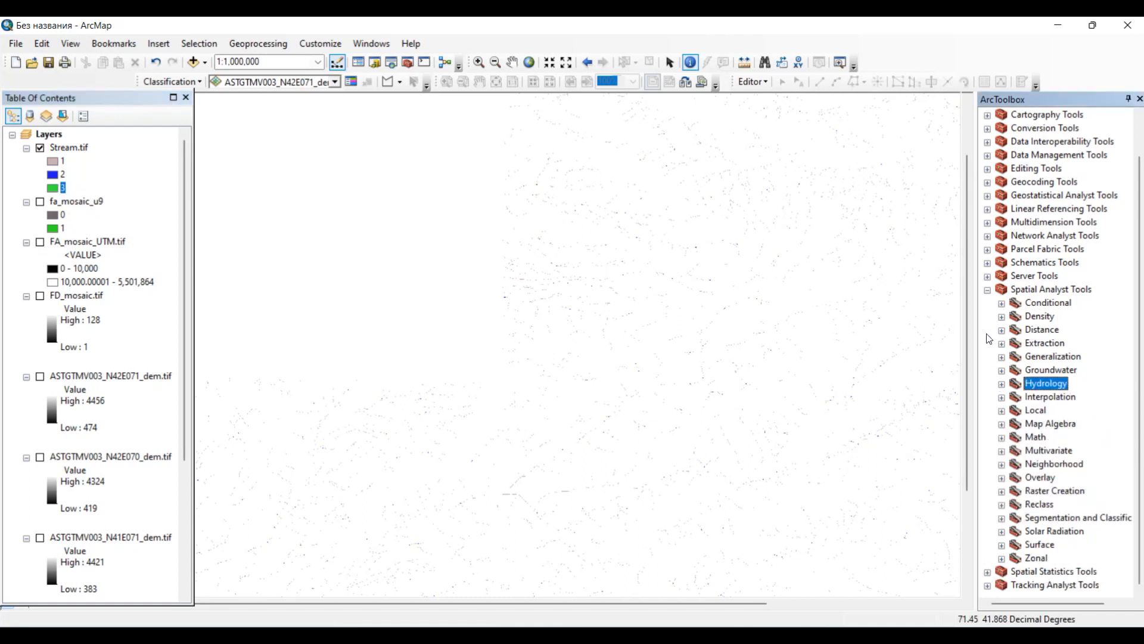
click(988, 290)
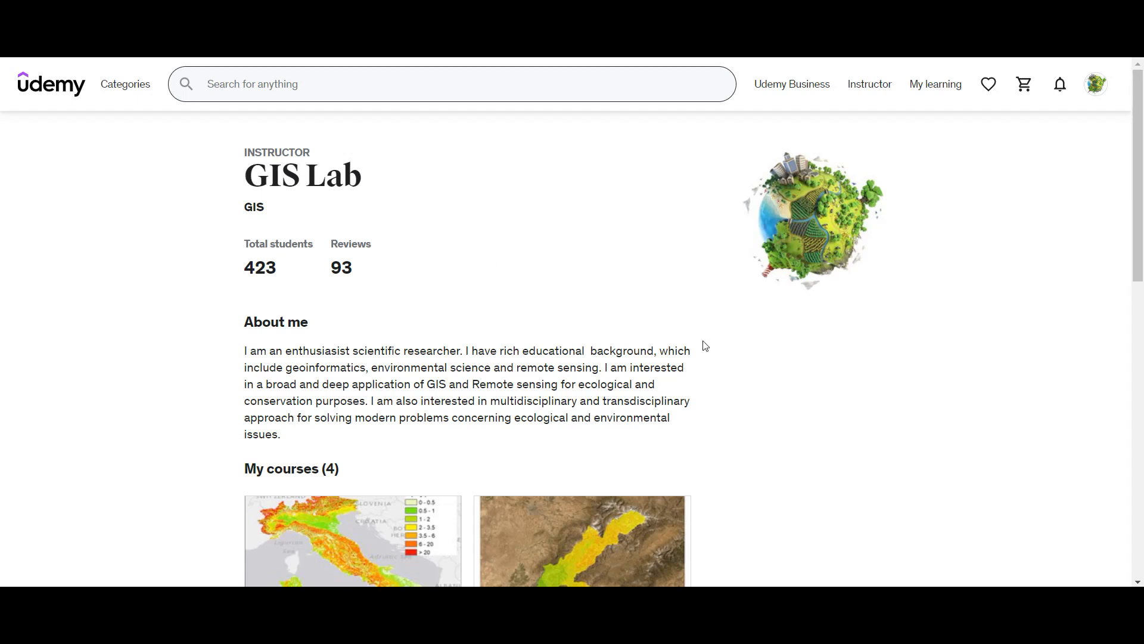
Look through the GIS Lab instructor profile and its course list on Udemy.
scroll(706, 347, down, 2)
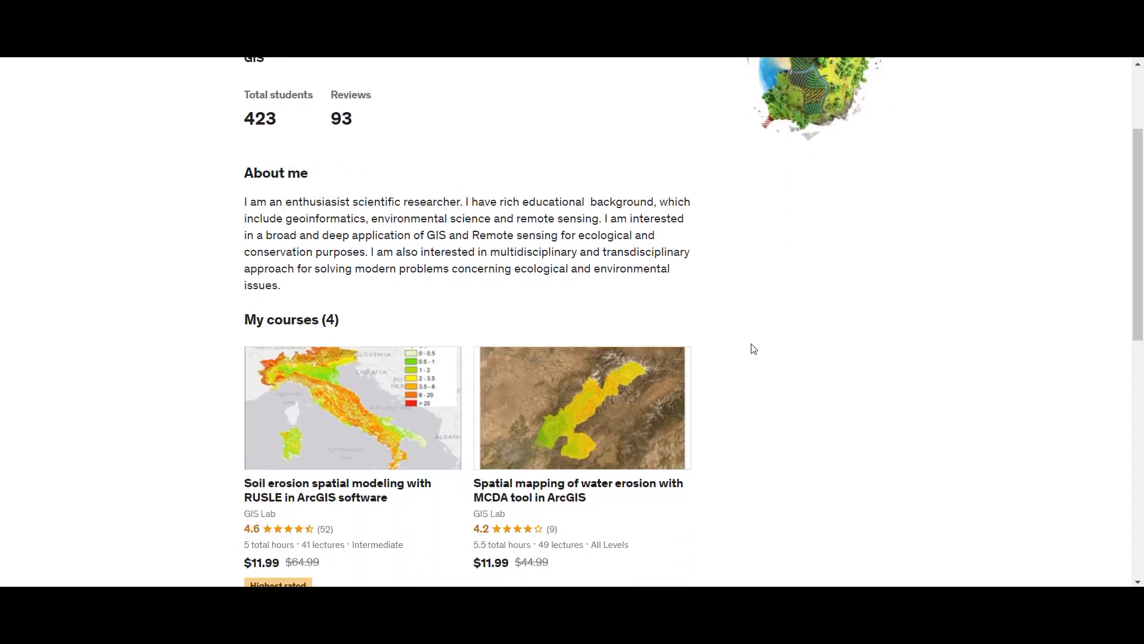
scroll(760, 350, down, 1)
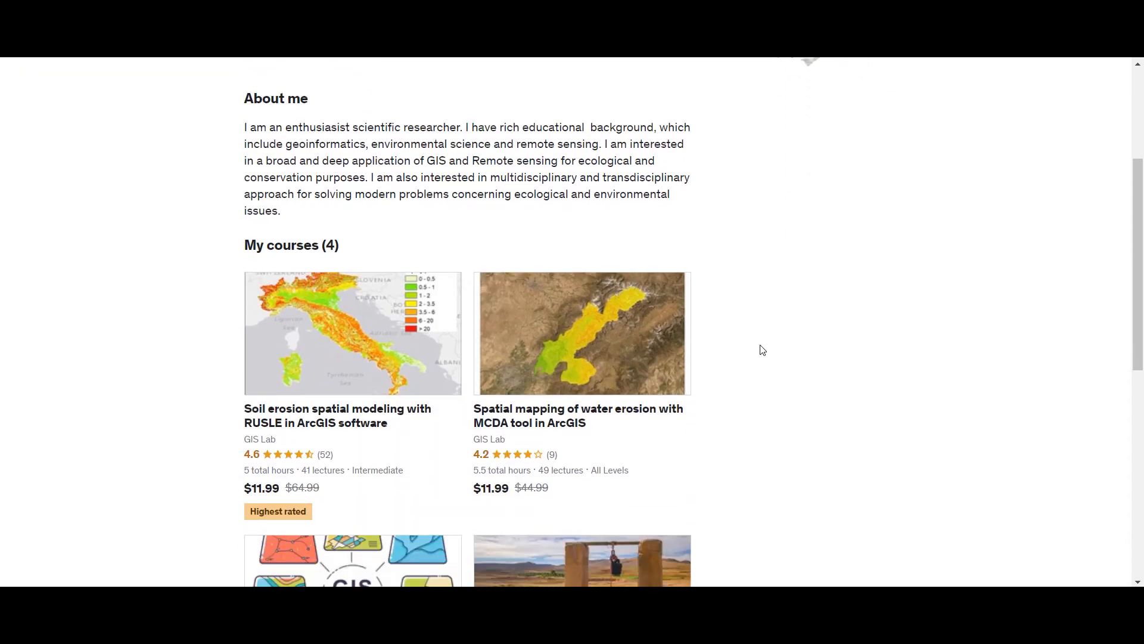
scroll(763, 350, up, 2)
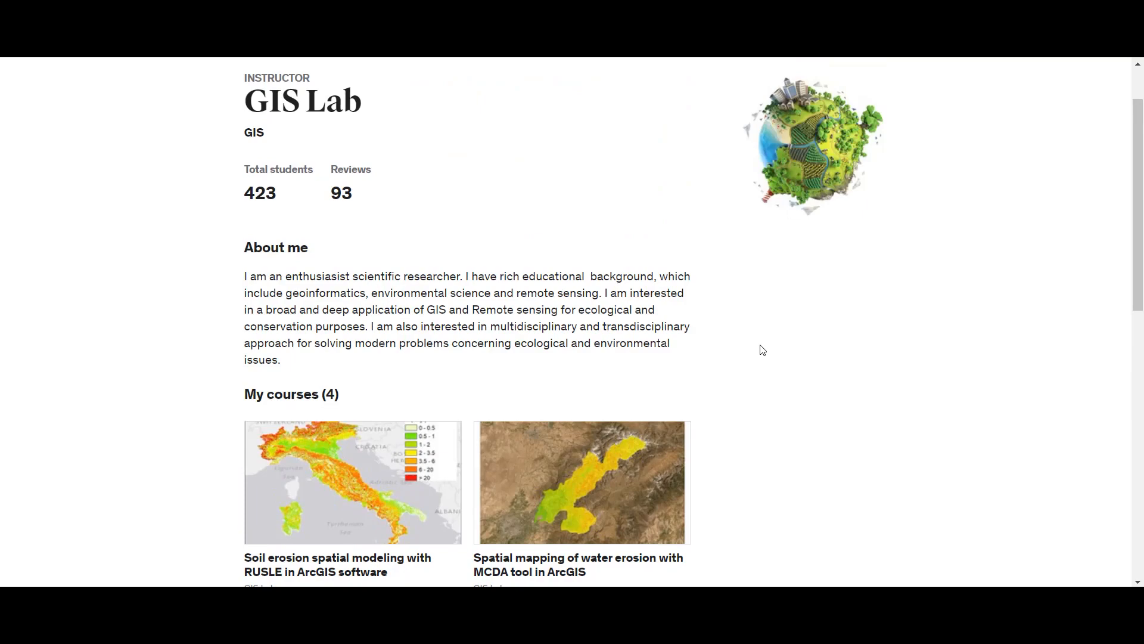